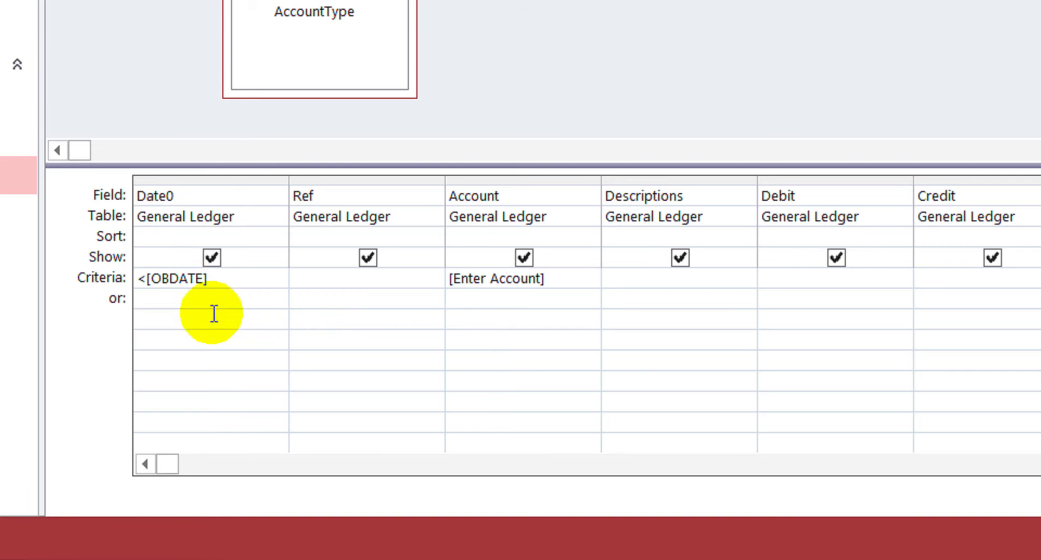
left_click(206, 295)
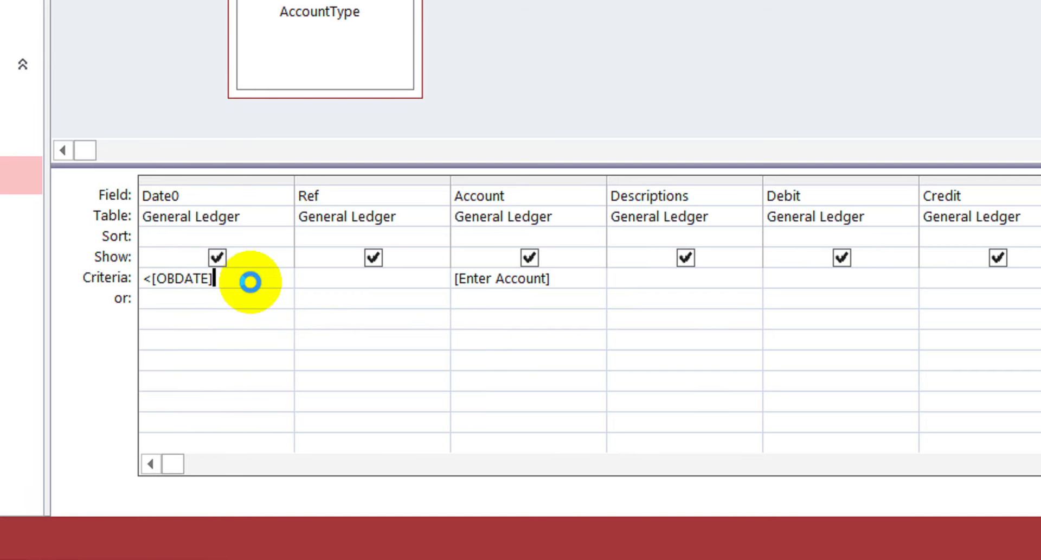
key("Up")
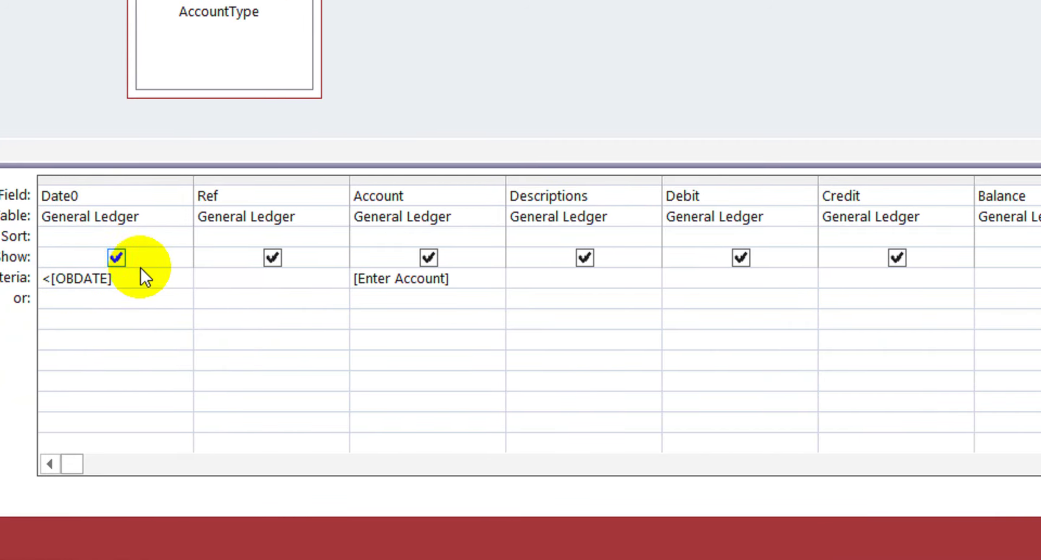
left_click(141, 271)
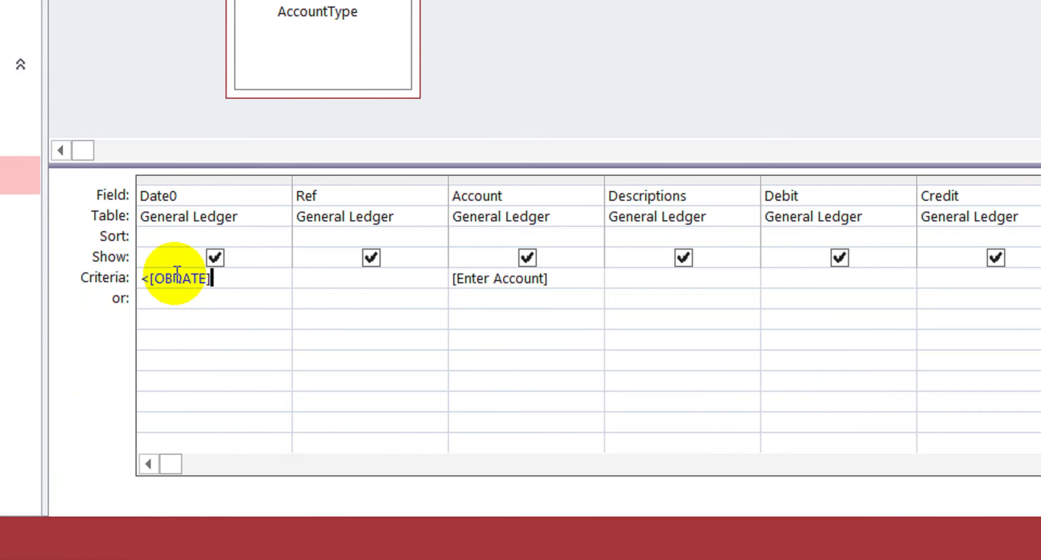
double_click(168, 277)
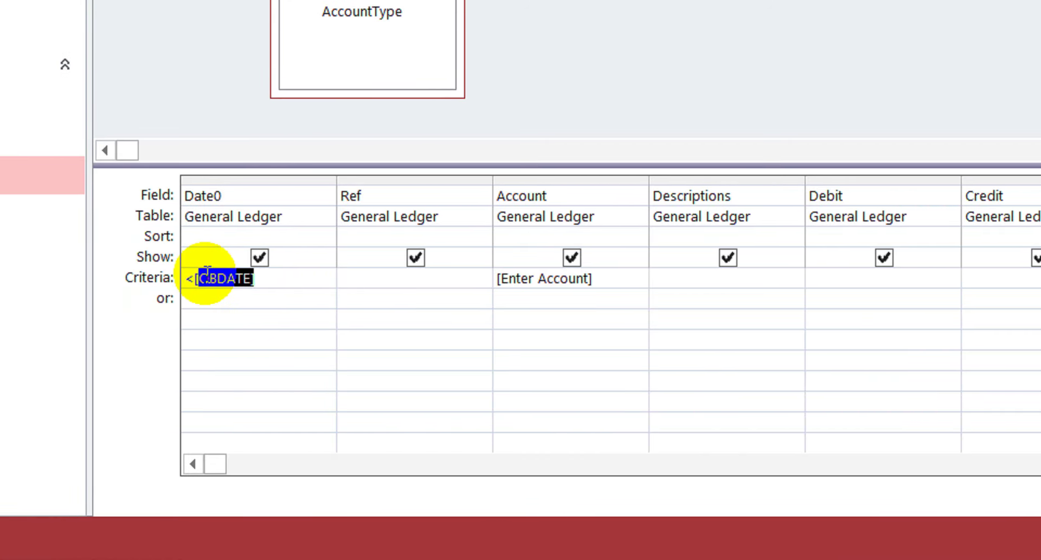
left_click(301, 283)
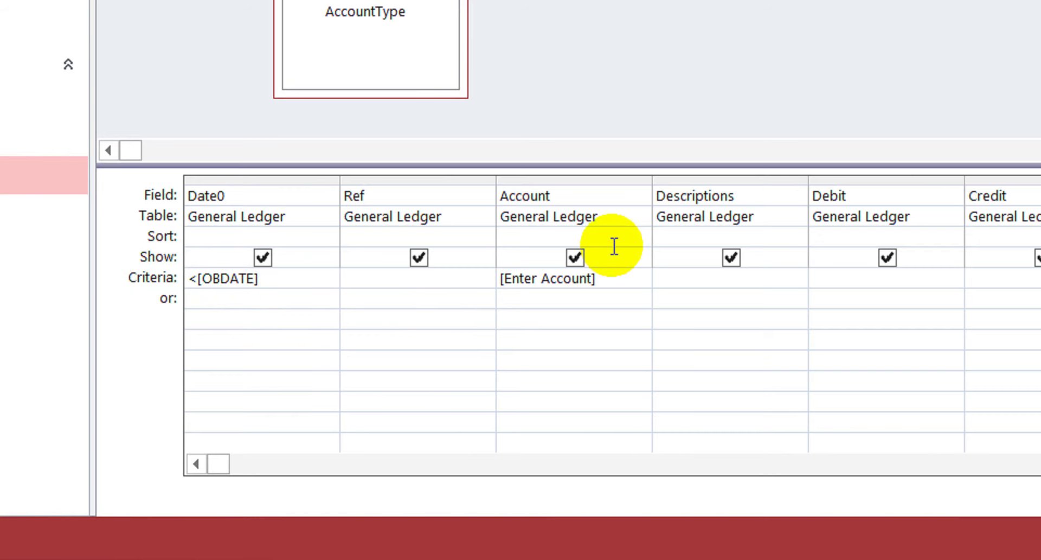
Remove the Ref column from the query design grid
left_click(441, 195)
key("Down")
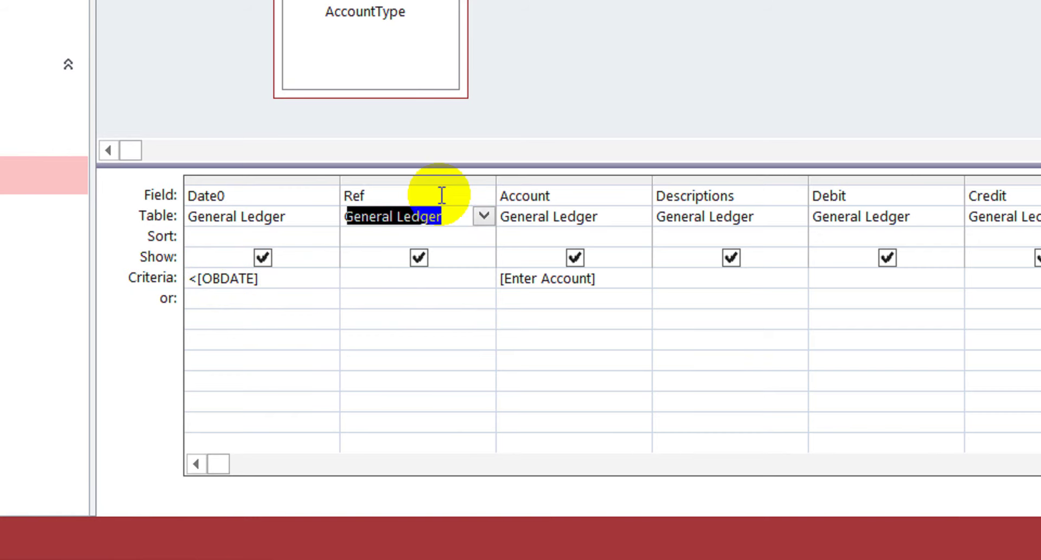
key("Up")
key("Down")
key("Down")
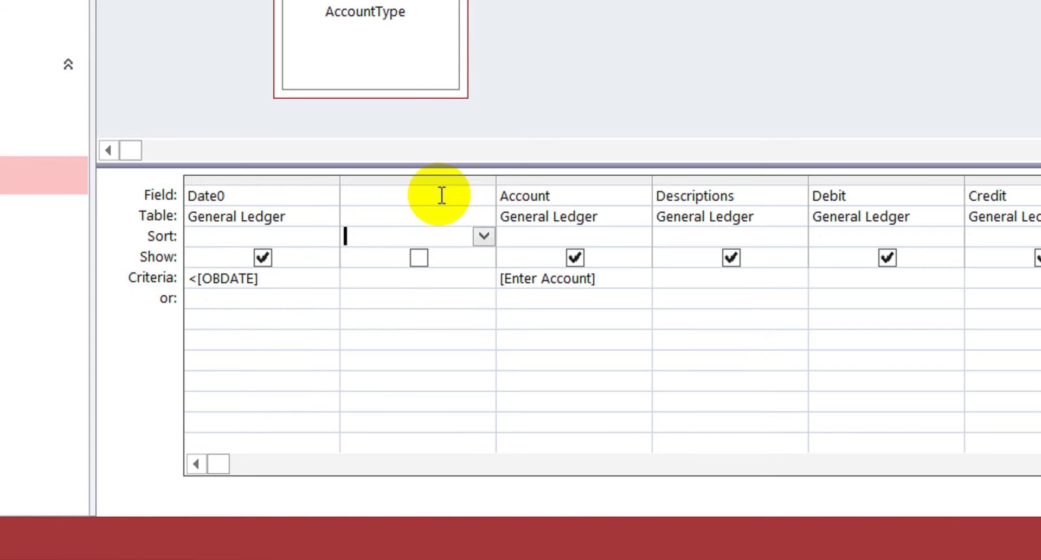
key("Up")
key("Up")
key("Tab")
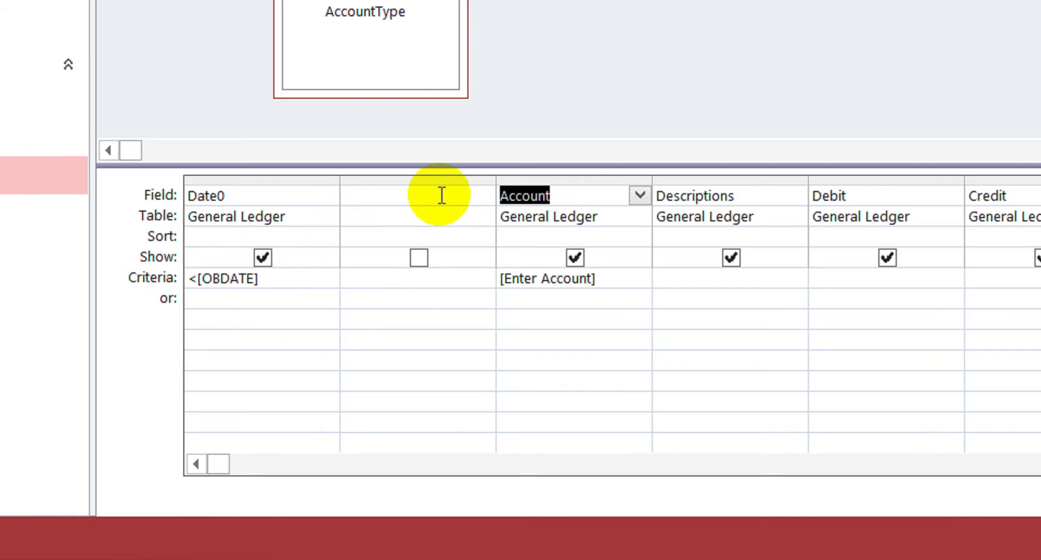
left_click(406, 178)
key("Delete")
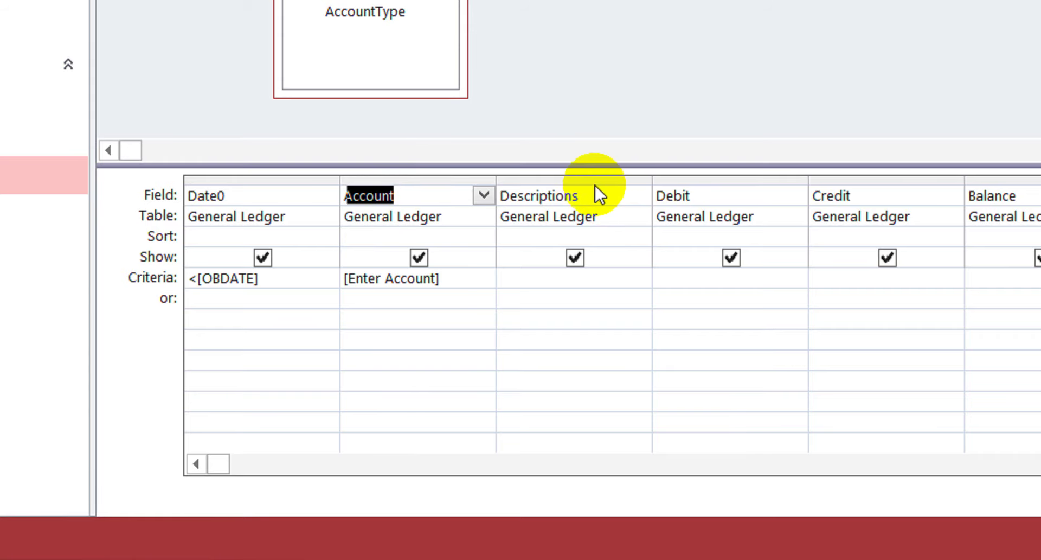
Remove the Descriptions, Debit and Credit columns from the query design grid
left_click_drag(593, 180, 846, 163)
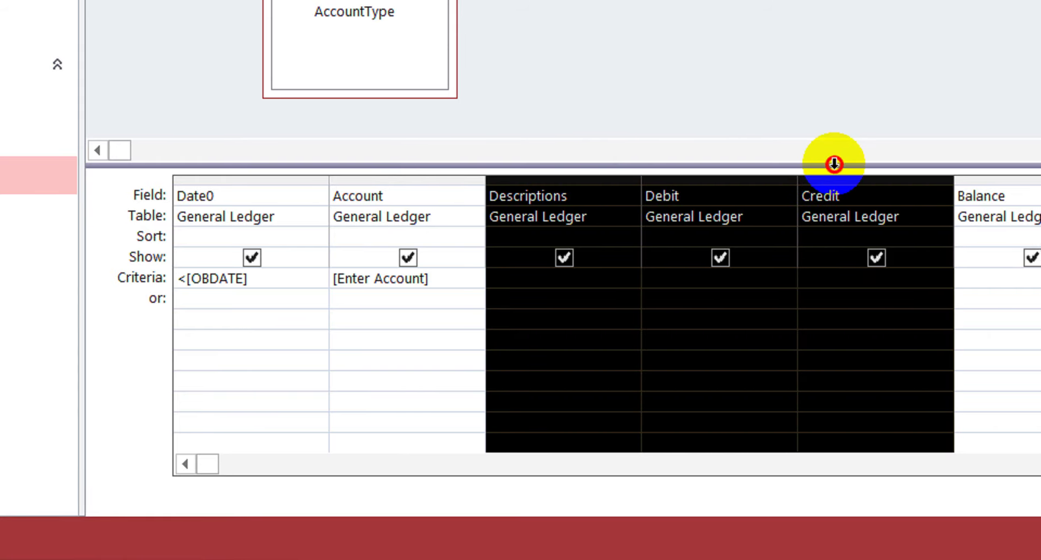
key("Delete")
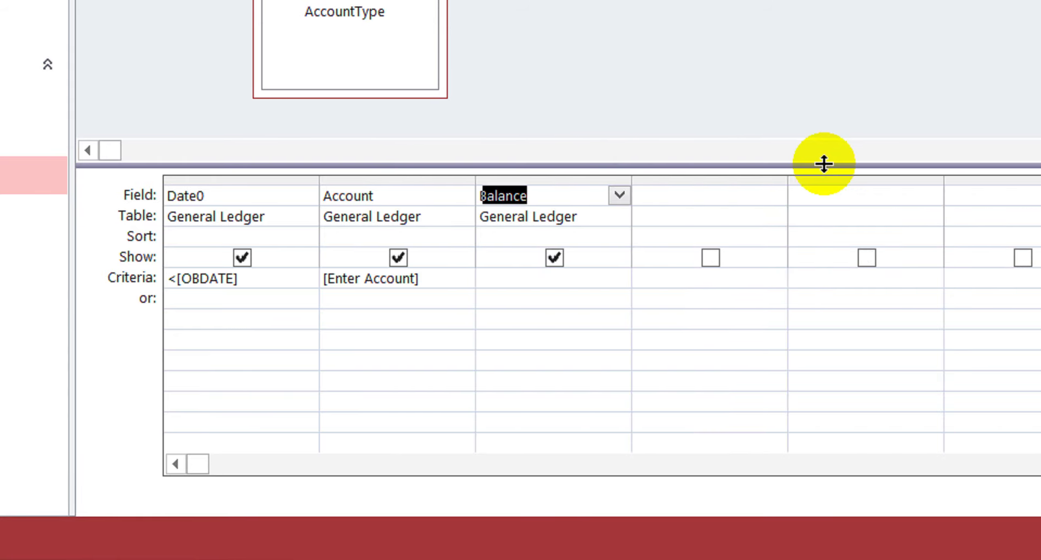
left_click(523, 291)
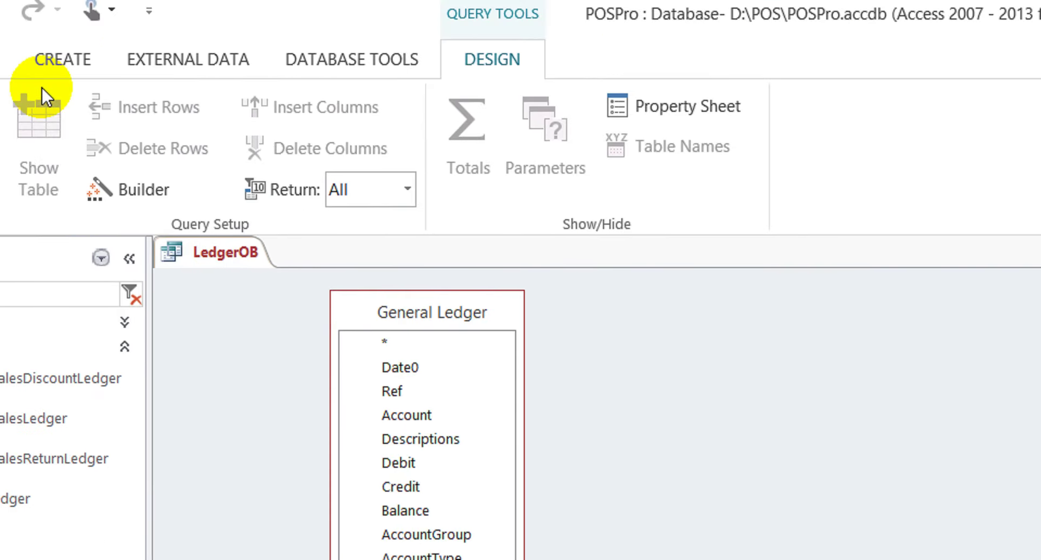
Run the LedgerOB query and answer its OBDATE and Enter Account parameter prompts
left_click(115, 71)
left_click(18, 126)
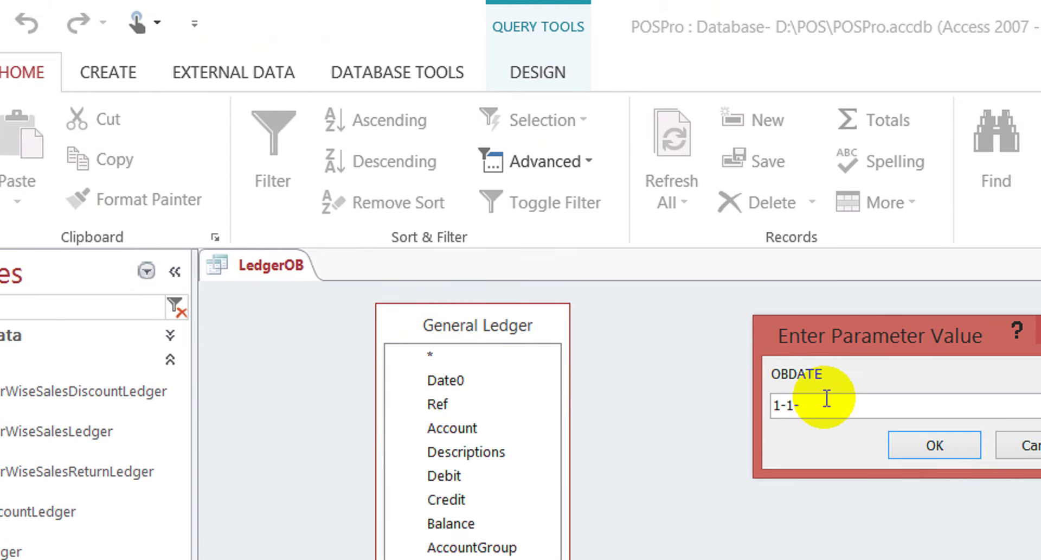
key("Return")
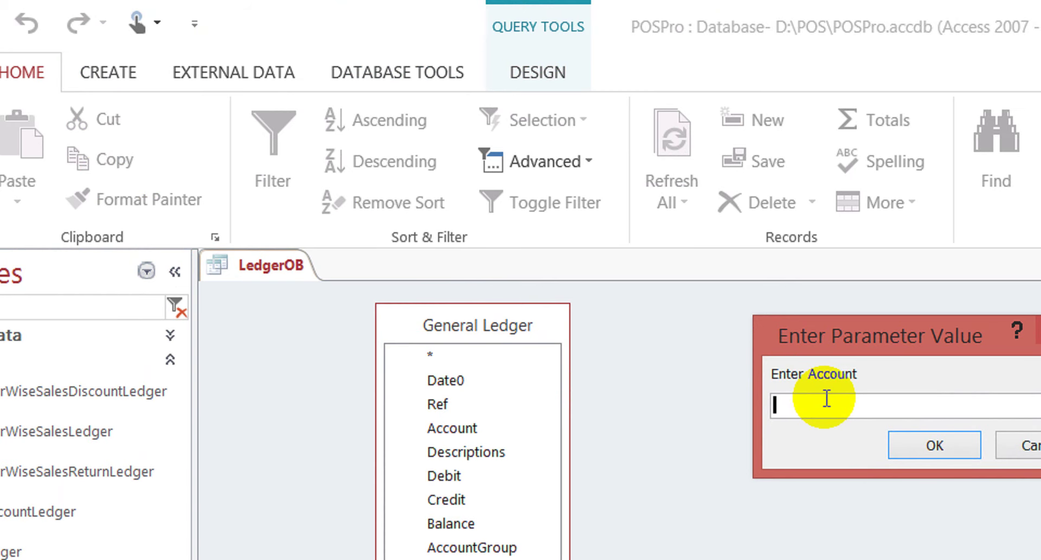
key("Return")
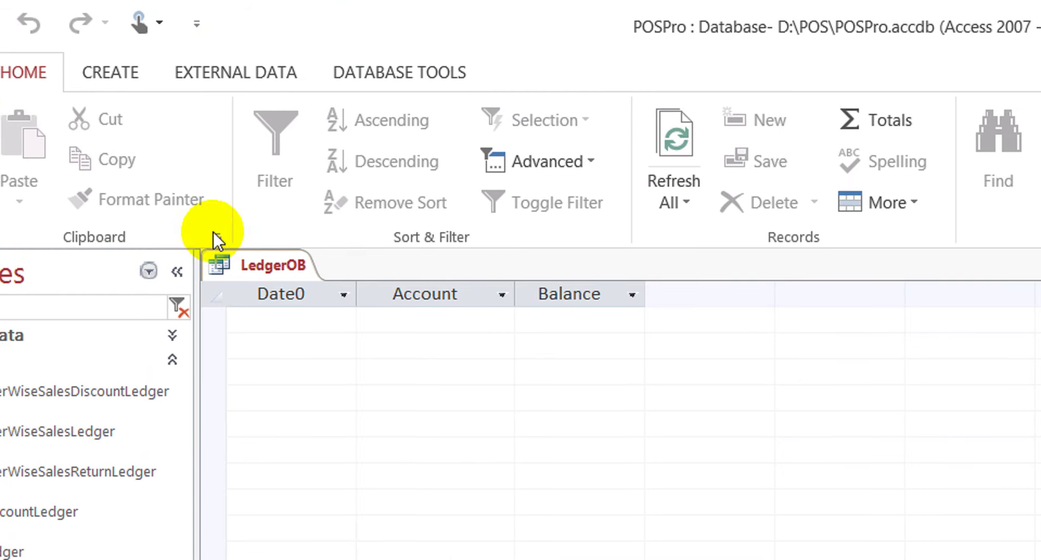
Return LedgerOB to design view, turn on totals and set the Balance column's aggregate to Sum
left_click(57, 114)
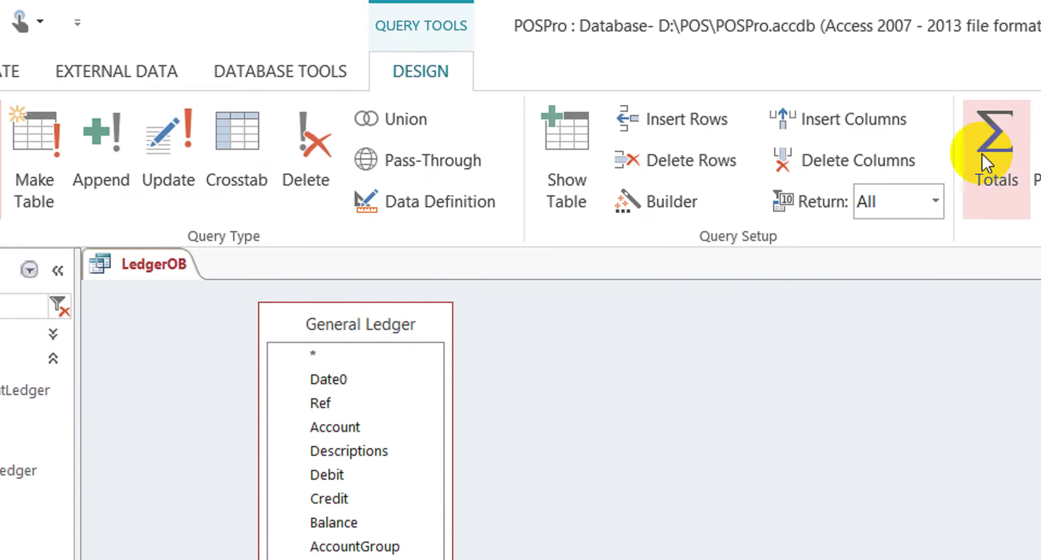
left_click(984, 158)
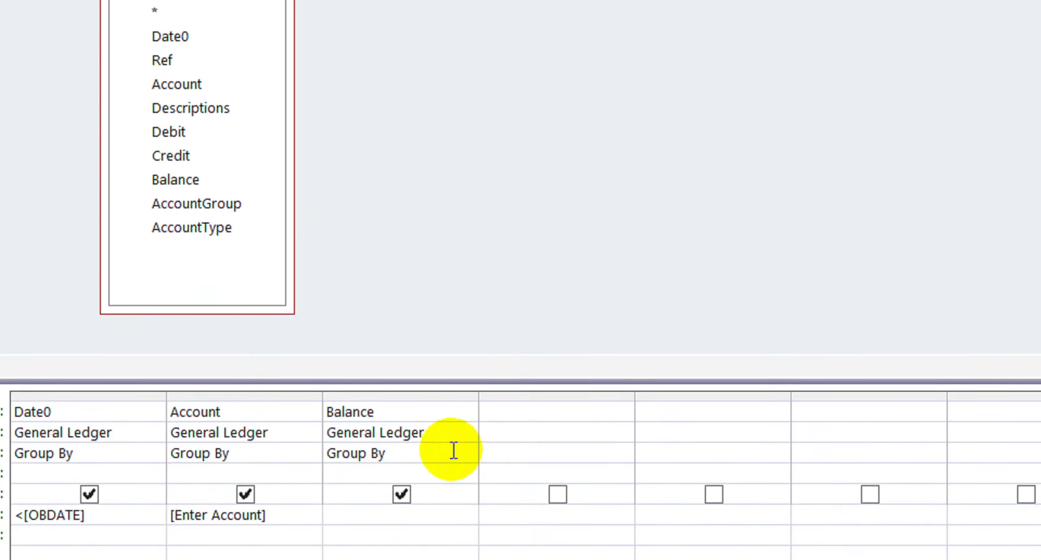
left_click(436, 421)
key("Down")
key("Up")
type("sum")
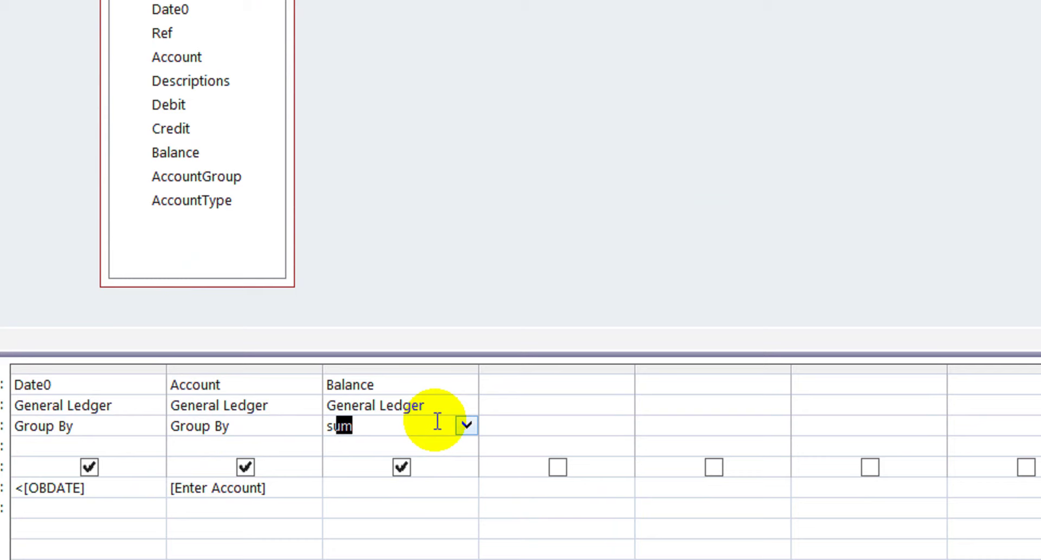
key("Down")
key("Up")
key("Down")
key("Up")
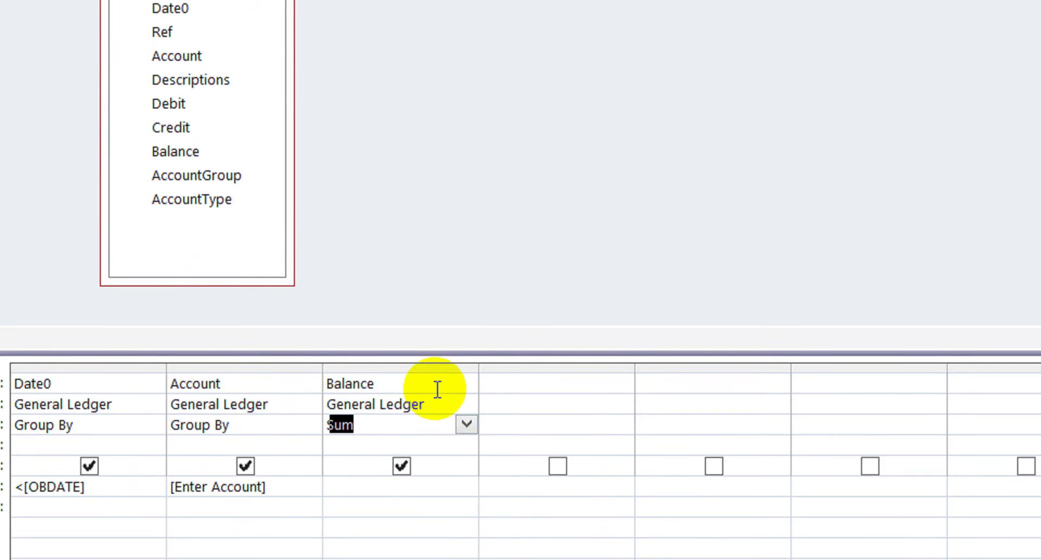
Give the summed Balance field the alias Balance by entering Balance:[Balance] as its field expression
left_click(437, 390)
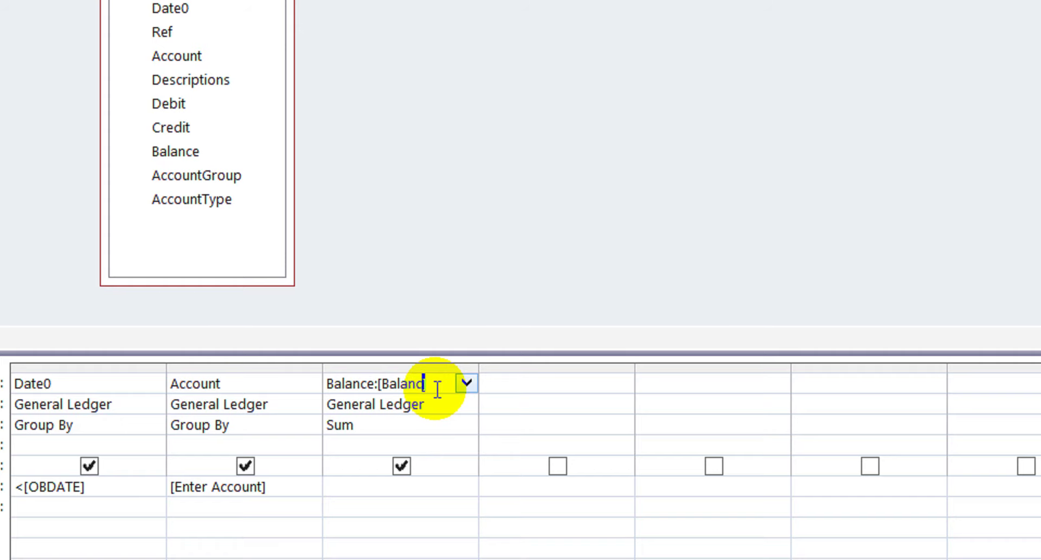
key("Down")
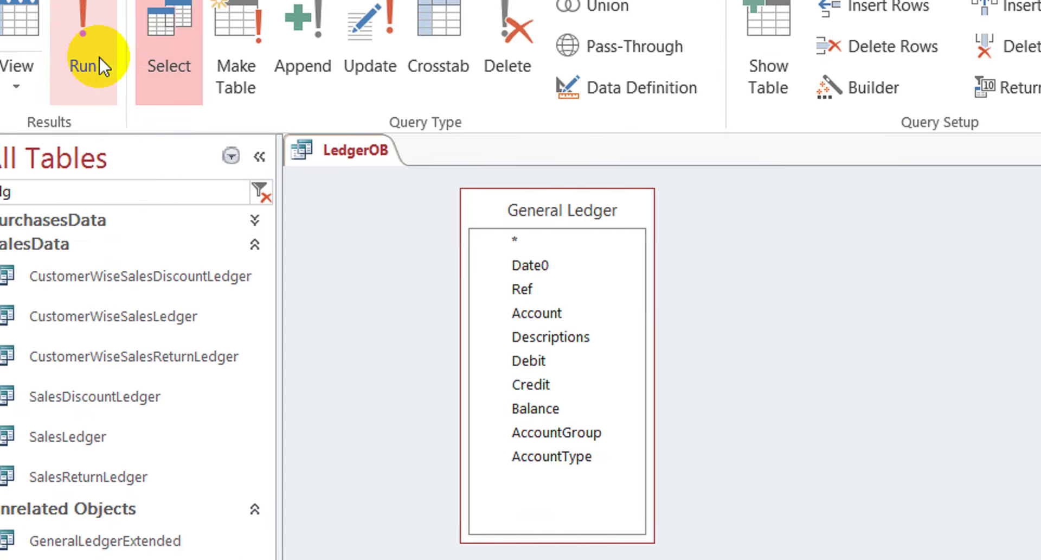
Run the query with 30-10 as OBDATE and sales as the account
left_click(122, 84)
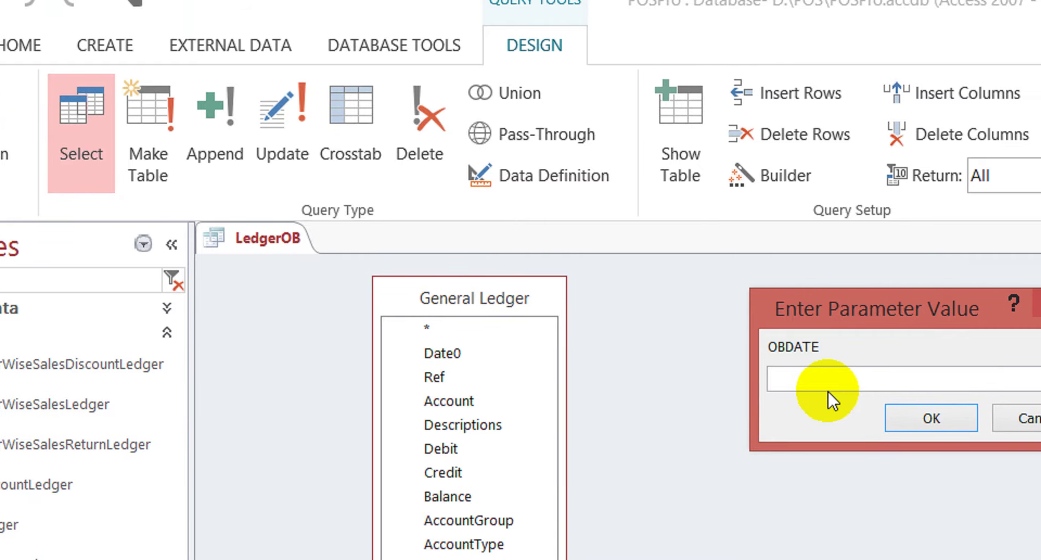
type("30")
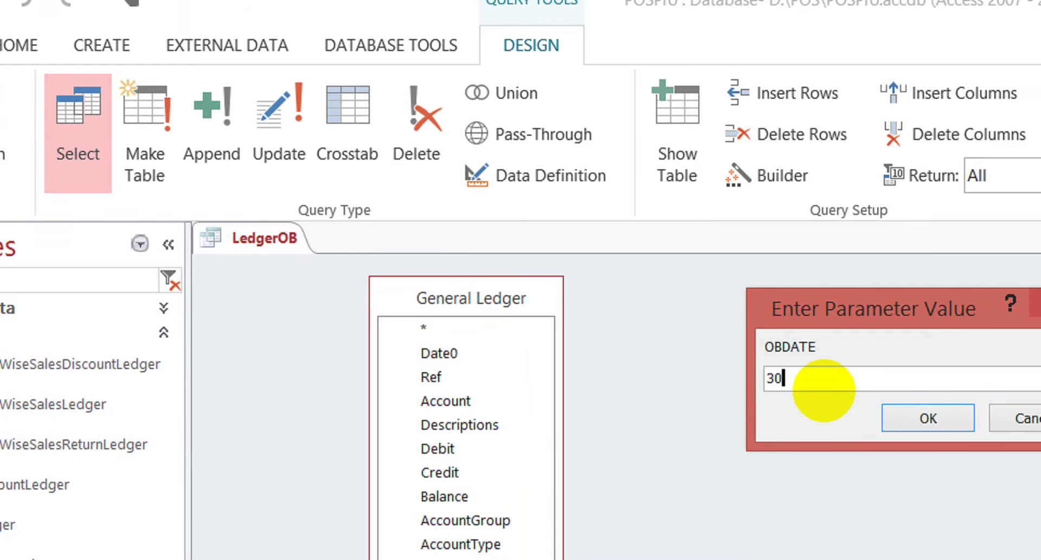
type("-10")
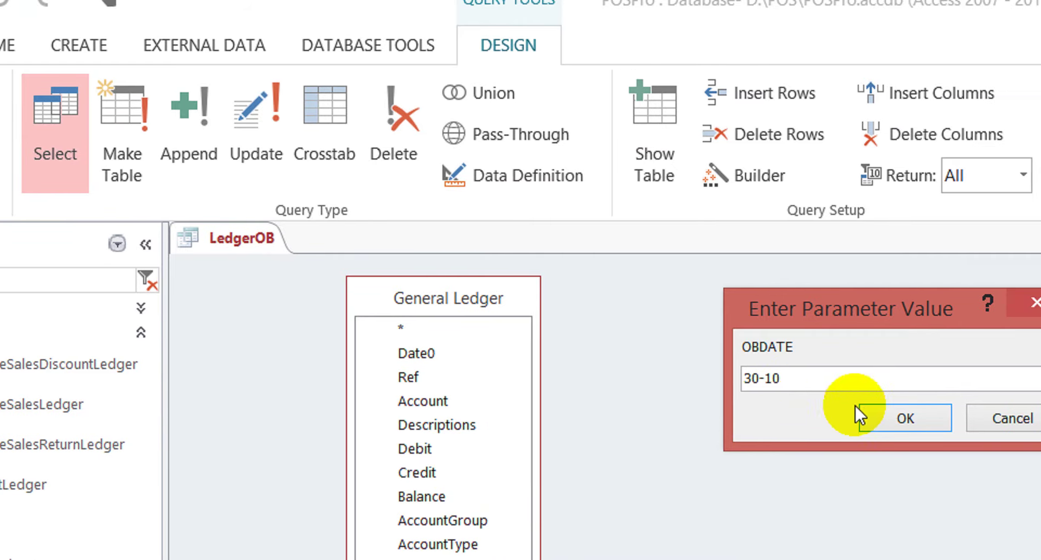
left_click(901, 416)
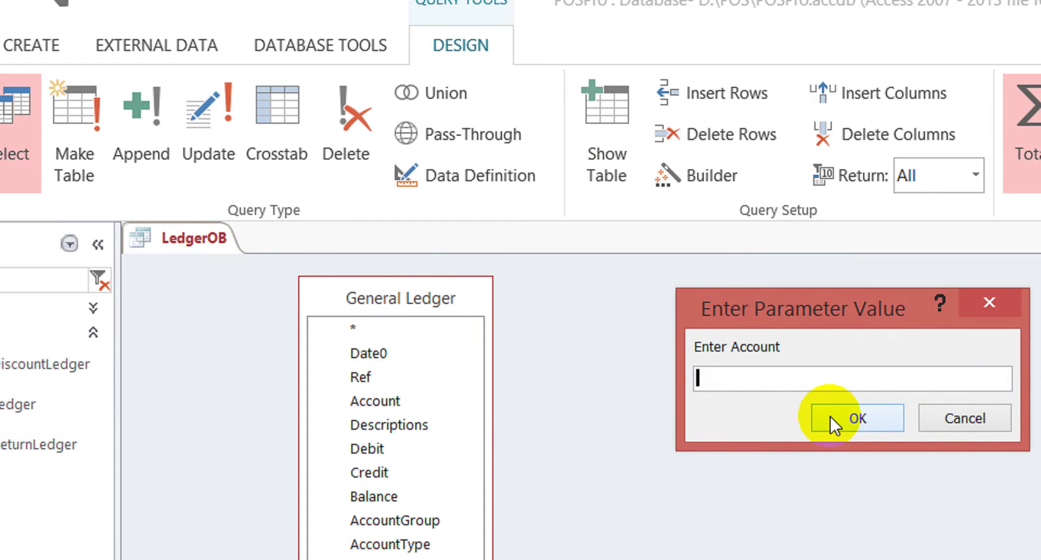
type("sales")
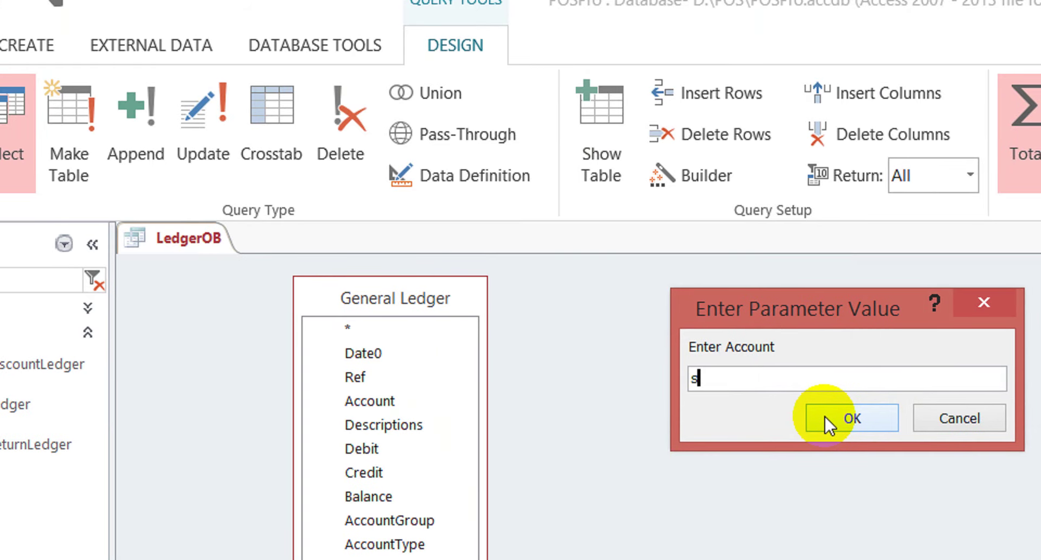
left_click(829, 416)
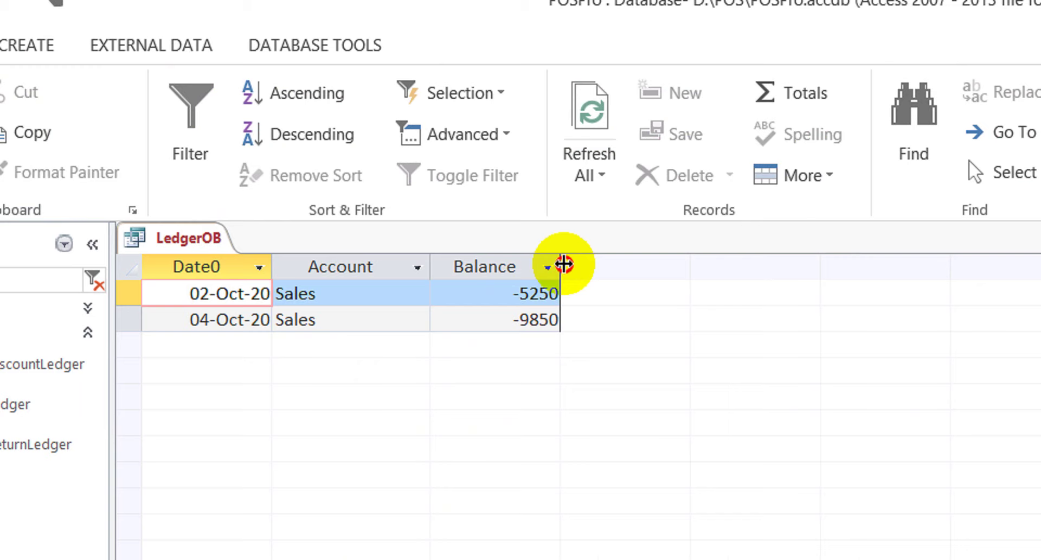
Widen the Balance column in the results and check the Account entries of both rows
left_click_drag(564, 264, 599, 253)
left_click(349, 297)
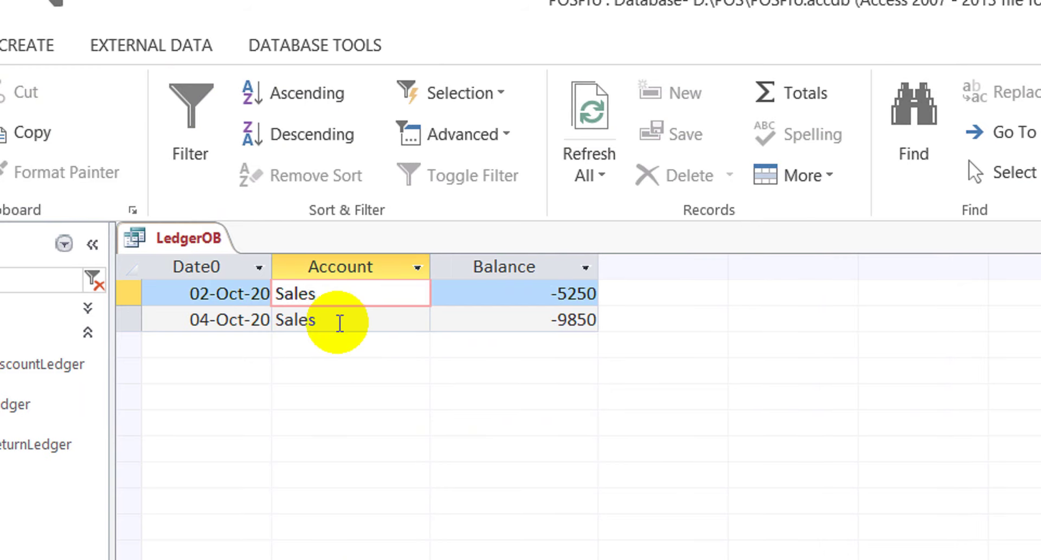
left_click(338, 321)
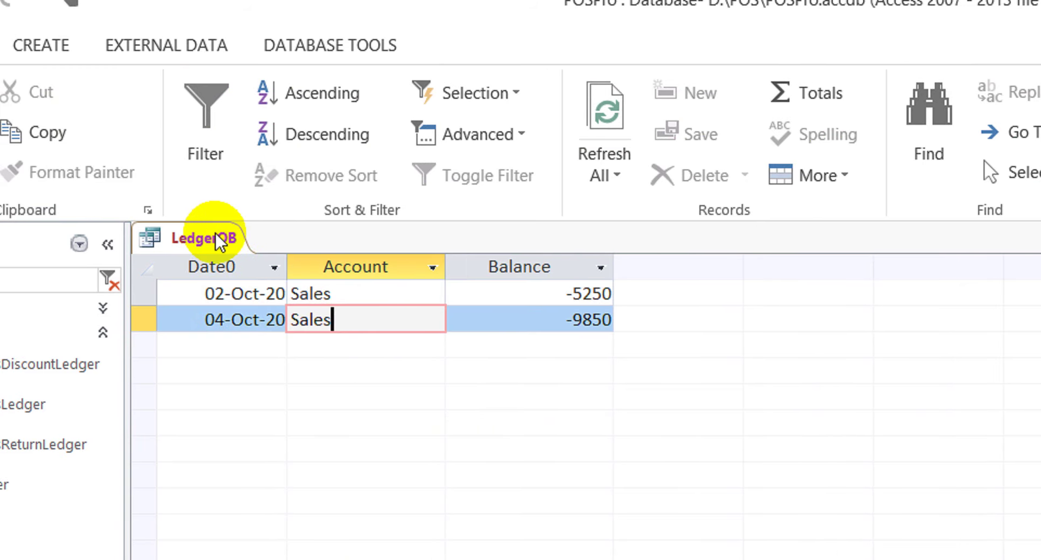
Close the LedgerOB query and save its design changes
right_click(220, 241)
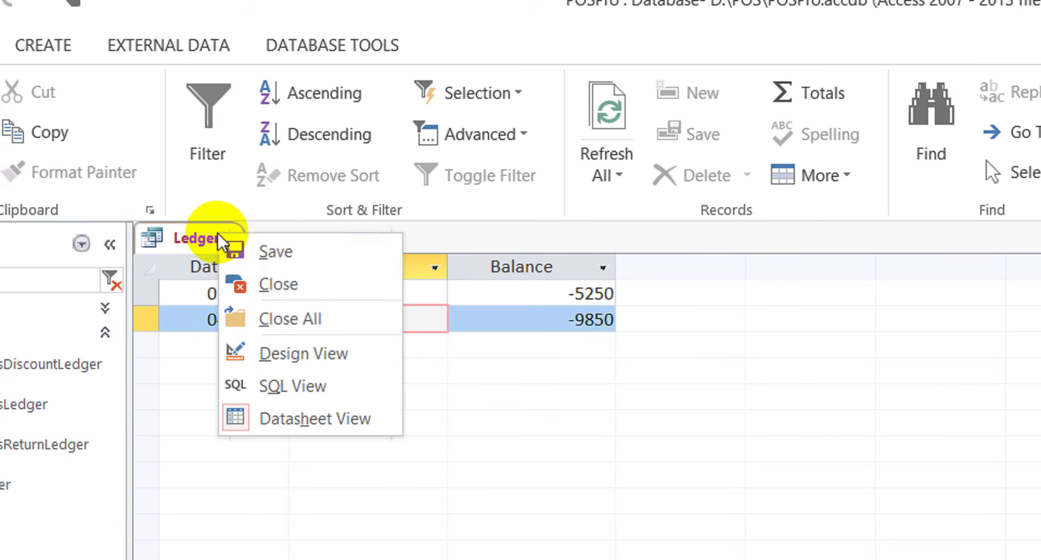
left_click(275, 269)
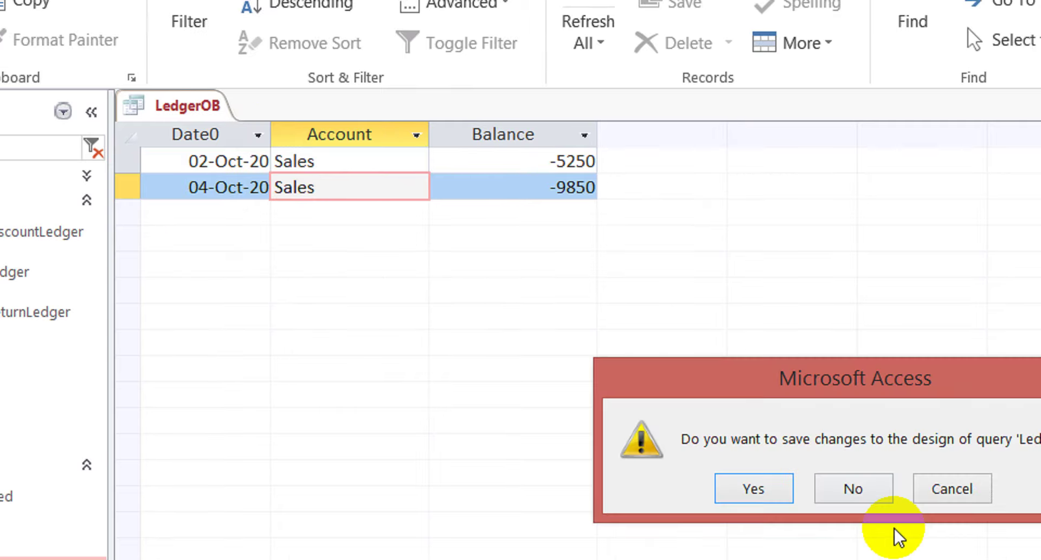
left_click(746, 426)
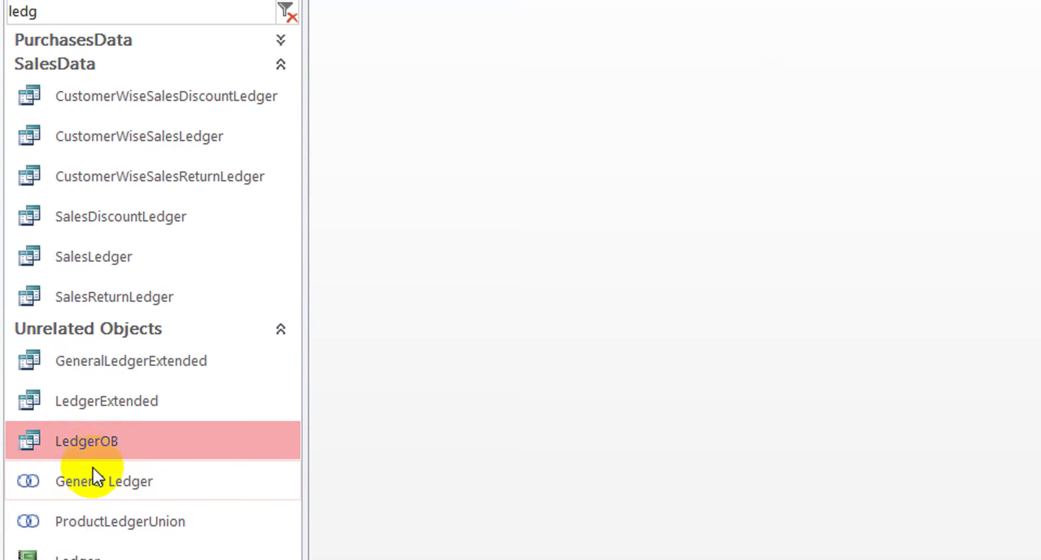
Rename the LedgerOB query to LedgerOB1
left_click_drag(89, 477, 133, 405)
left_click(131, 405)
left_click(132, 405)
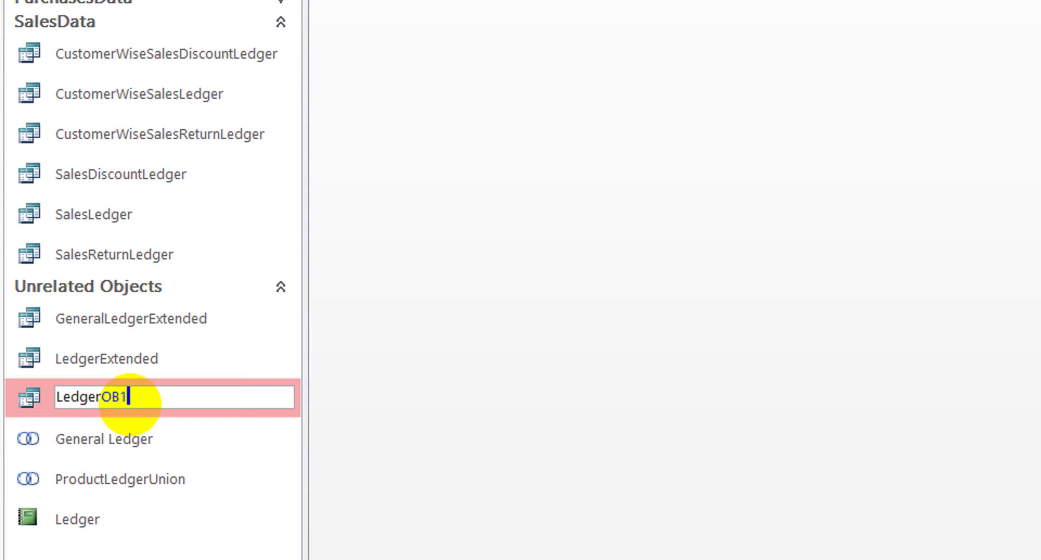
key("Return")
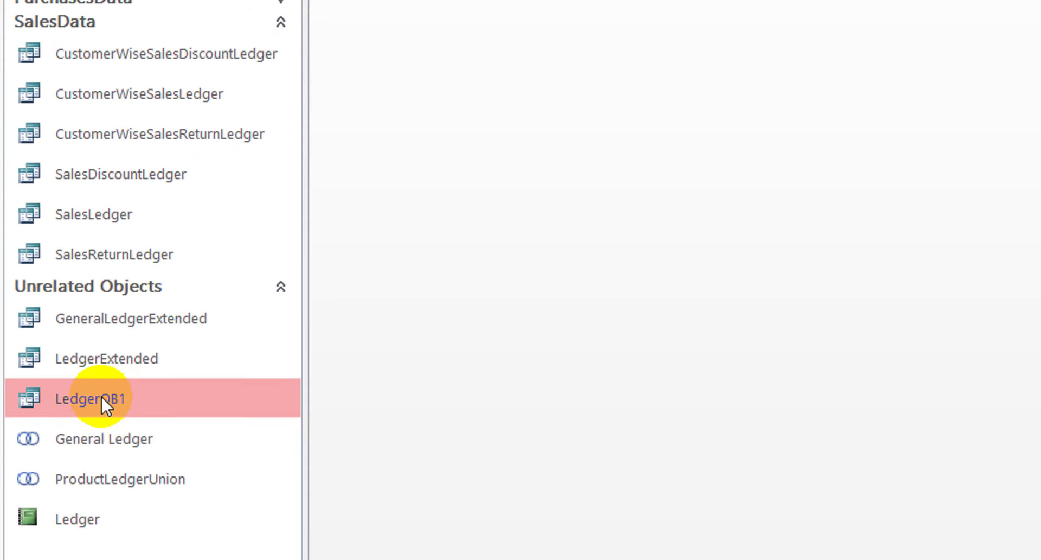
Duplicate the LedgerOB1 query under the name LedgerOB
key("ctrl+c")
key("ctrl+v")
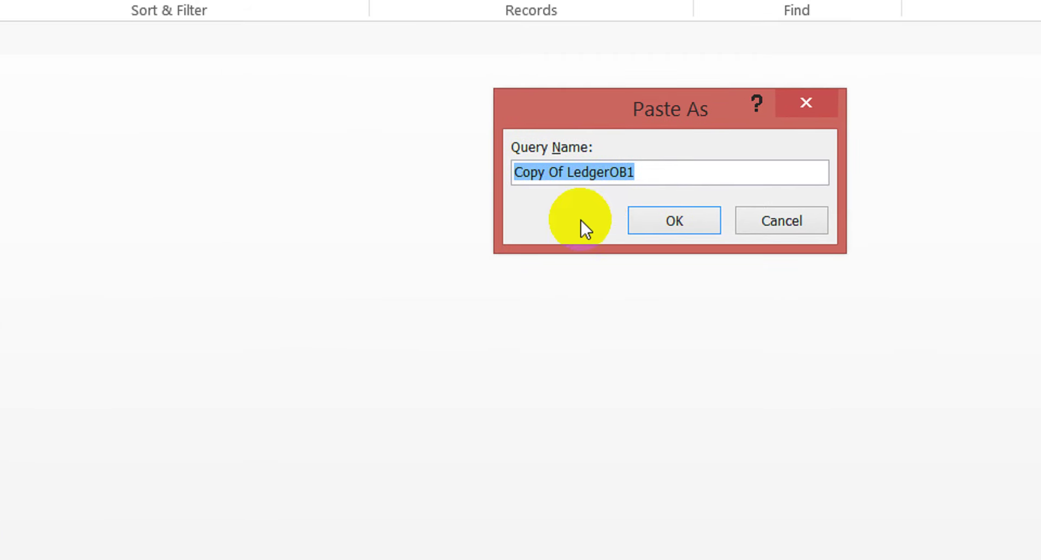
left_click(660, 171)
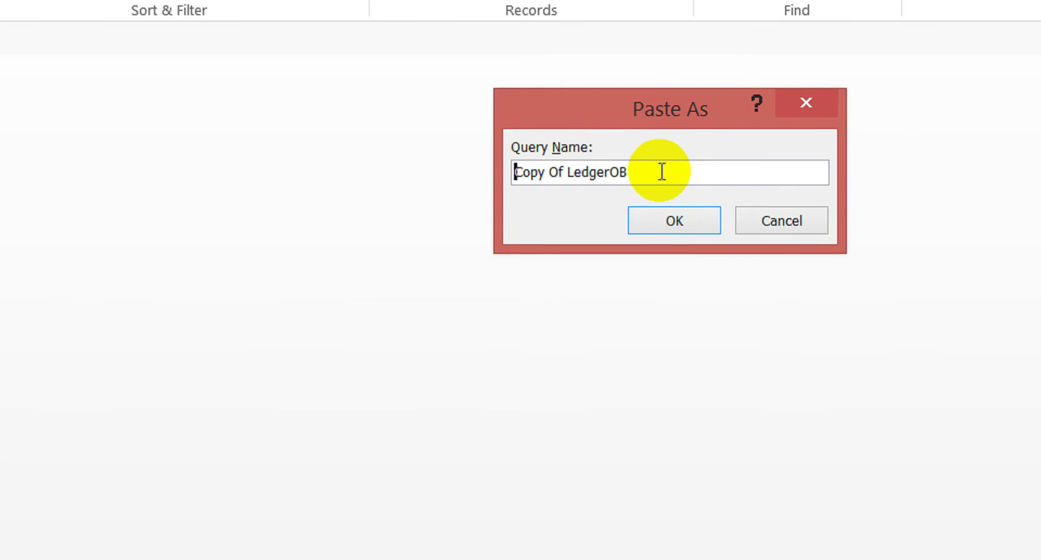
key("Home")
key("Delete")
key("Delete")
key("Delete")
key("Delete")
key("Delete")
key("Delete")
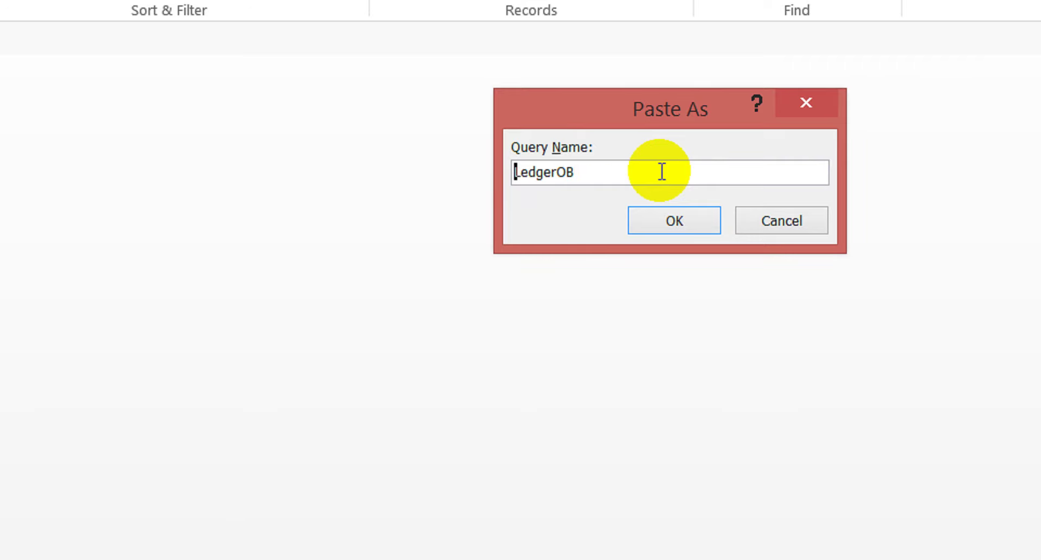
key("Return")
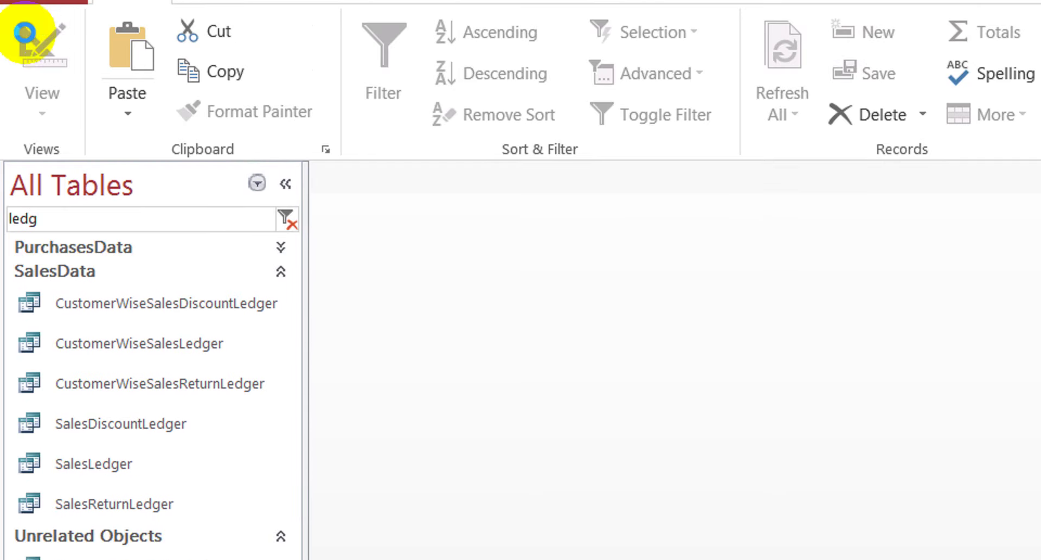
Compact and repair the database, and filter the object list by "ledg"
left_click(50, 54)
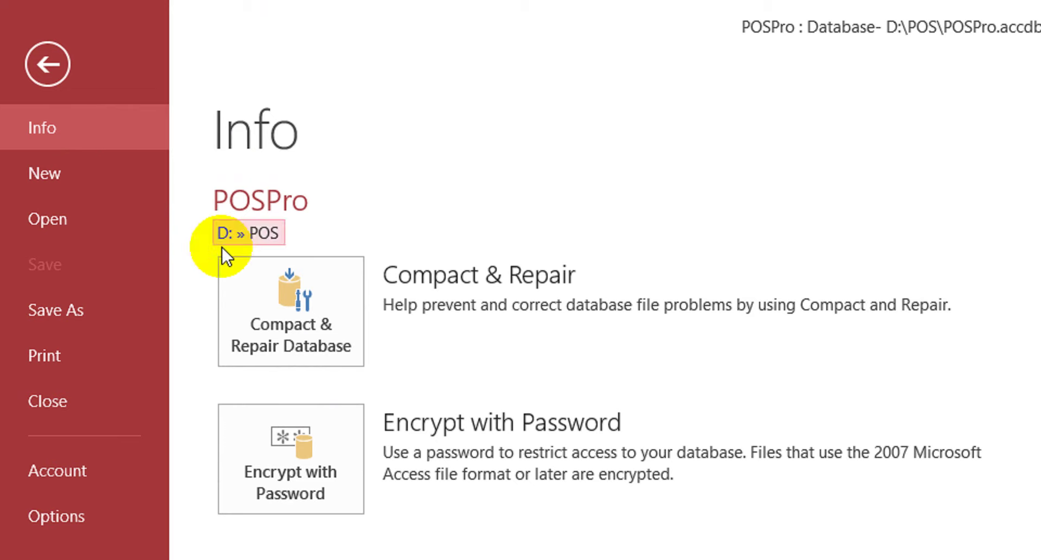
left_click(276, 317)
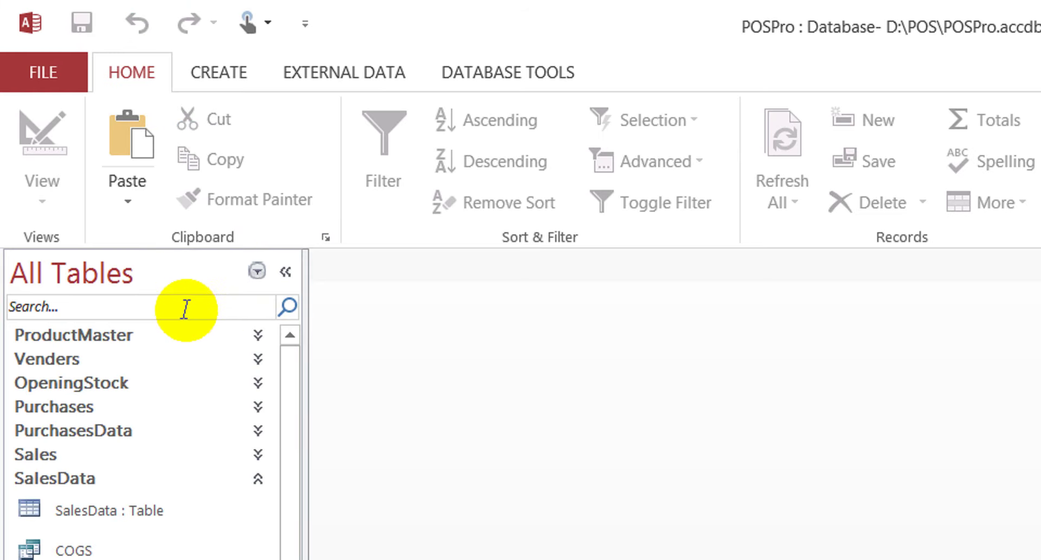
type("ledg")
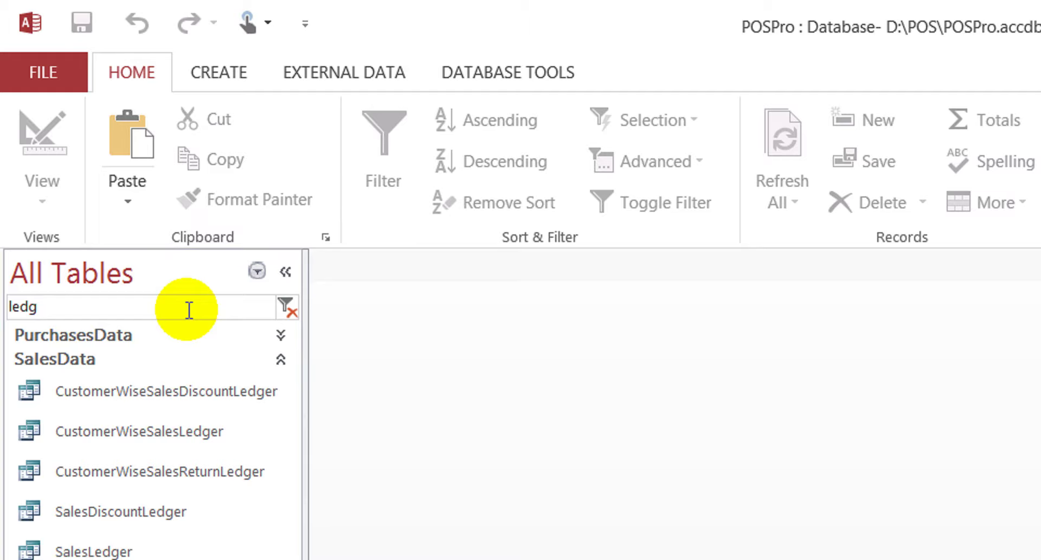
Open the LedgerOB query in Design View
left_click(108, 430)
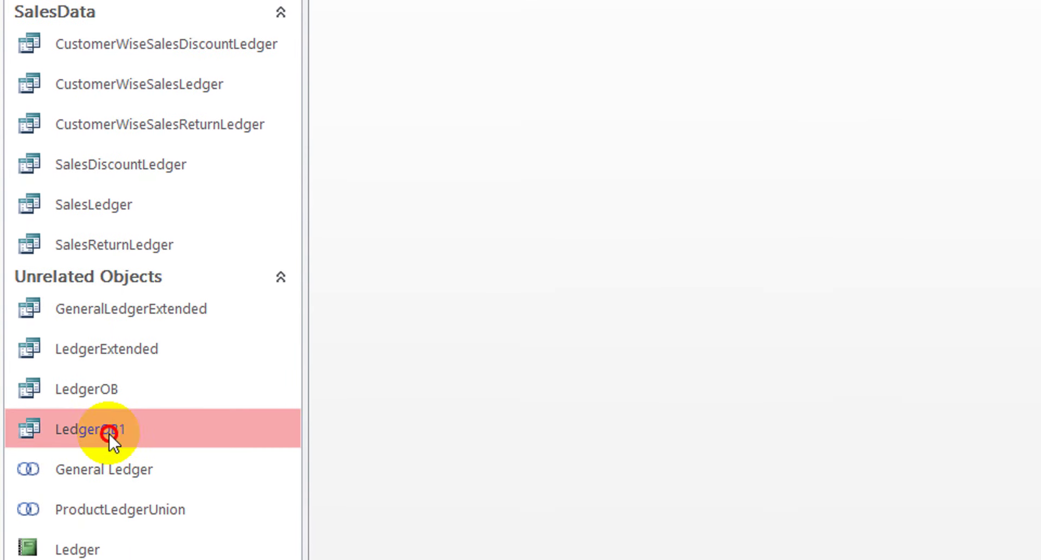
right_click(98, 390)
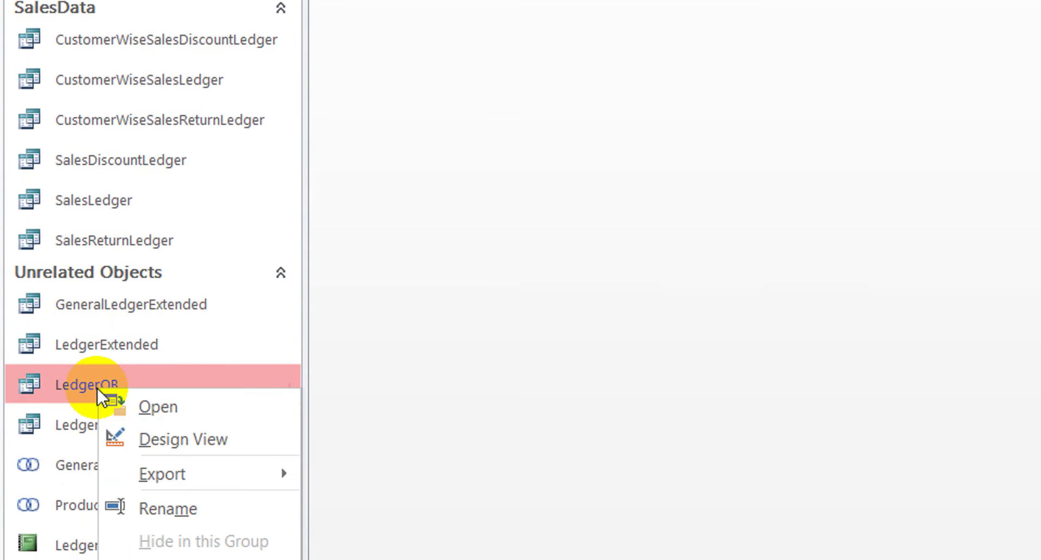
left_click(195, 432)
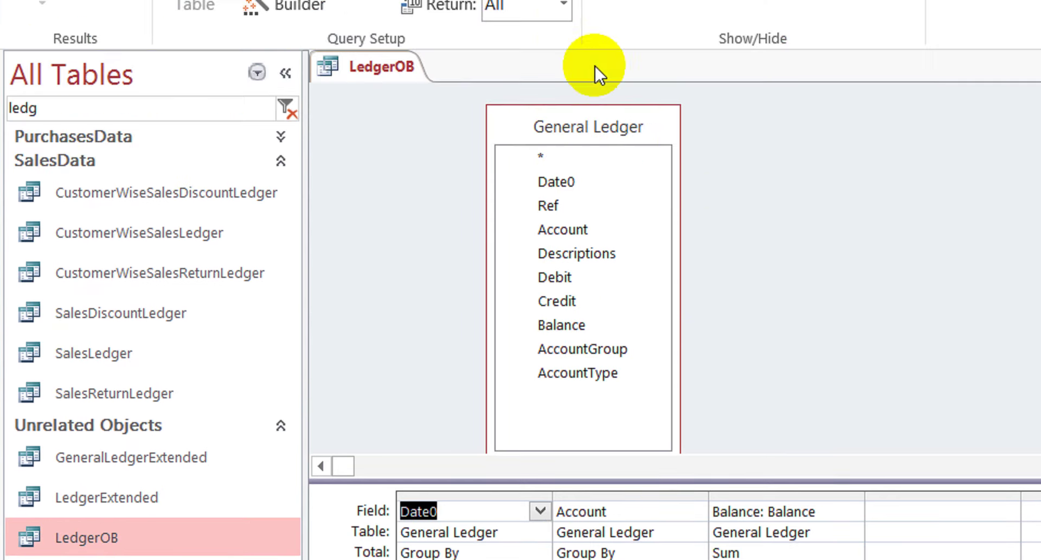
Add the LedgerOB1 query as a source in the LedgerOB design
right_click(745, 143)
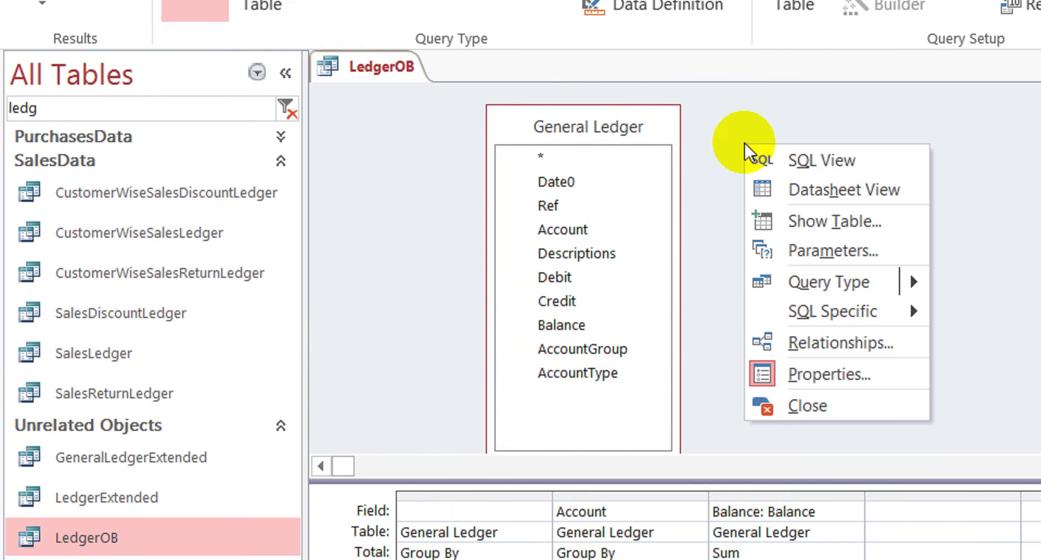
left_click(830, 222)
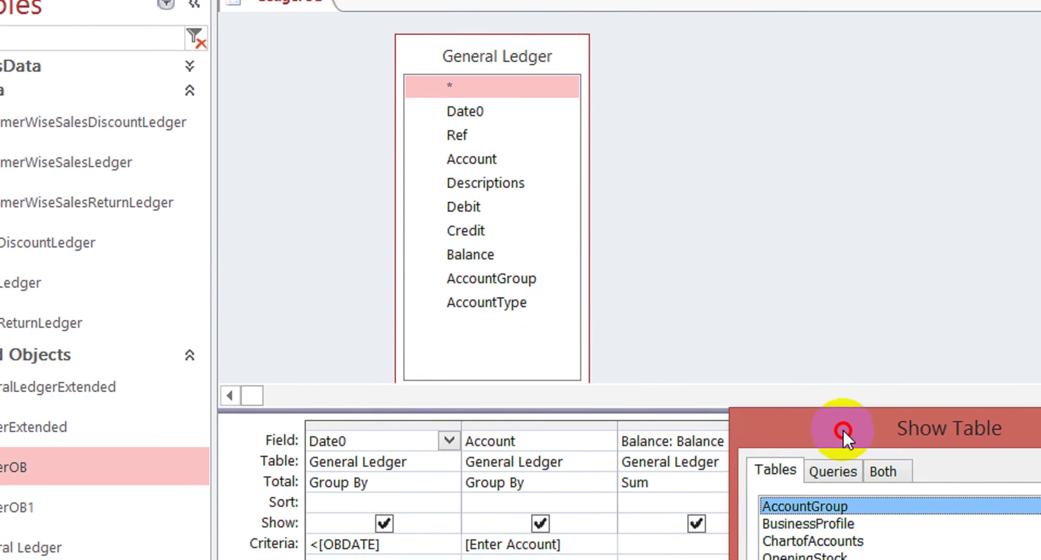
left_click_drag(843, 429, 722, 163)
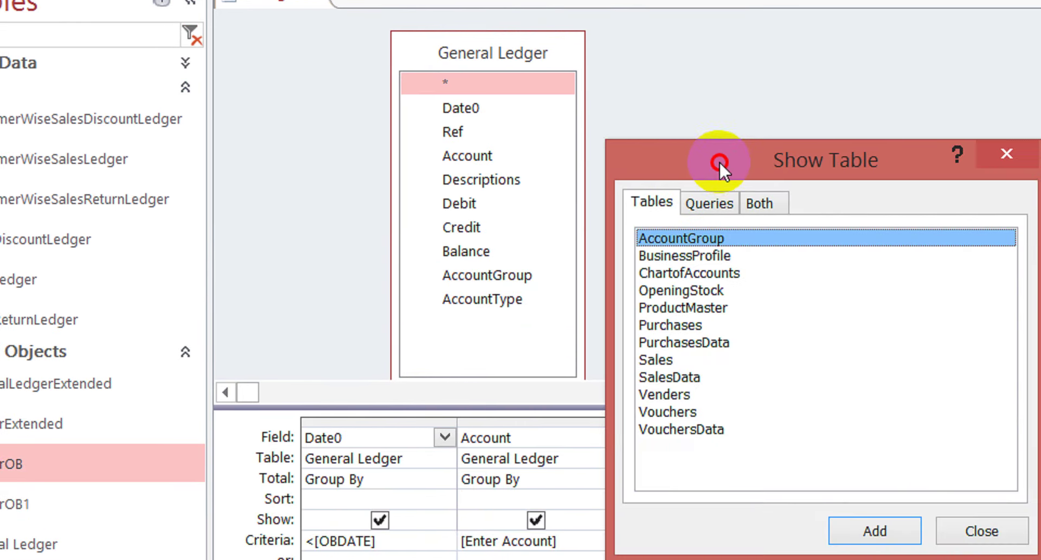
left_click(710, 203)
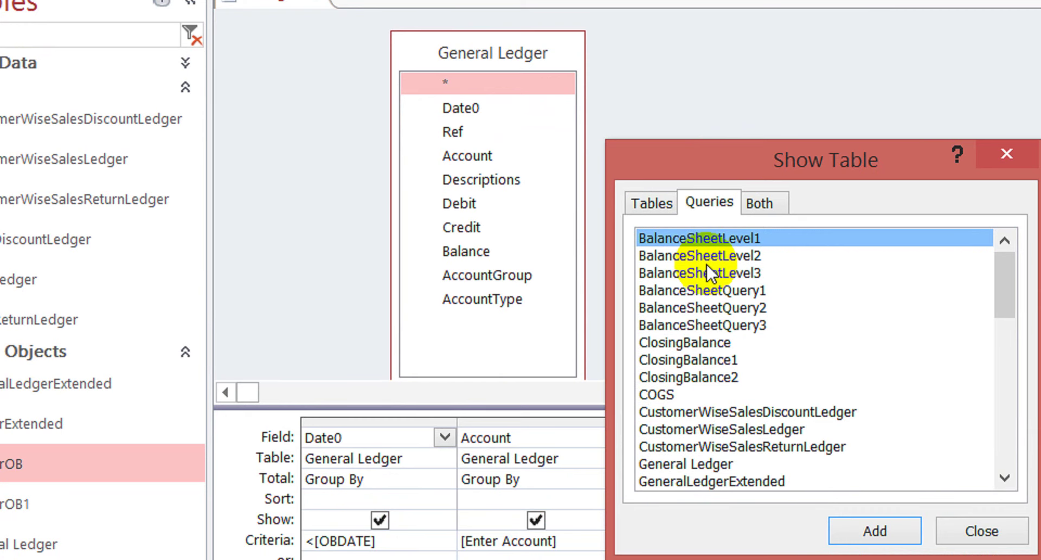
key("l")
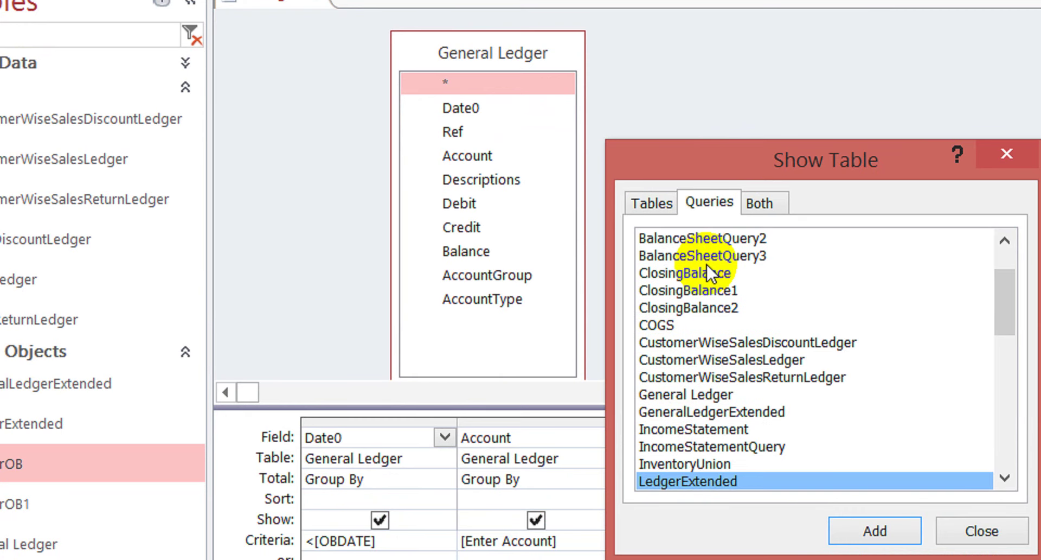
key("Down")
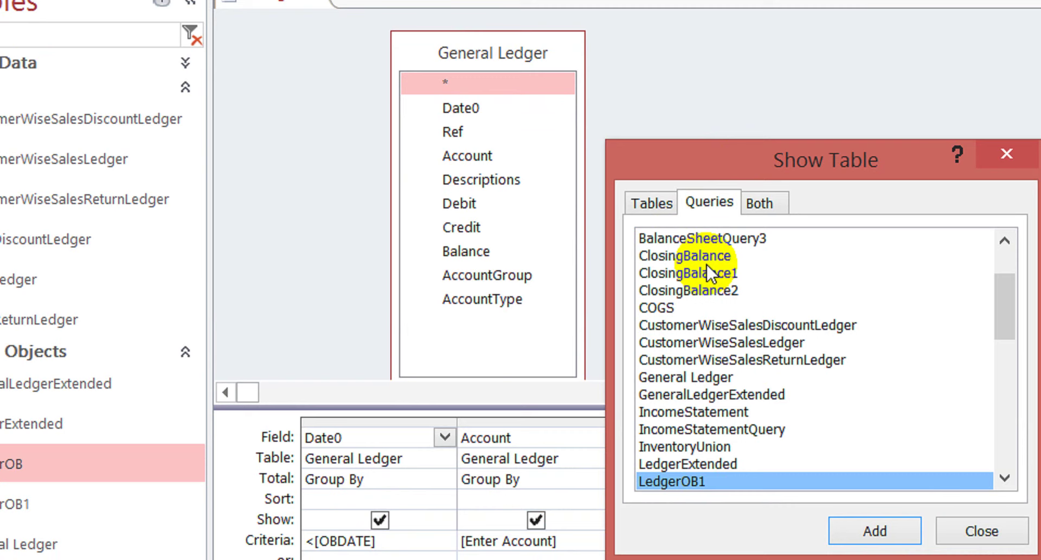
key("Return")
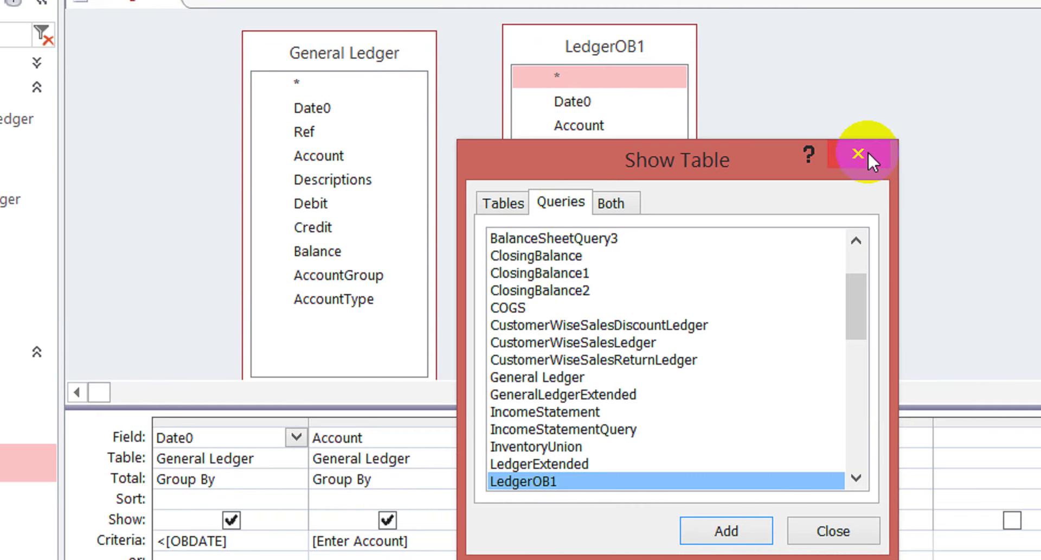
left_click(867, 157)
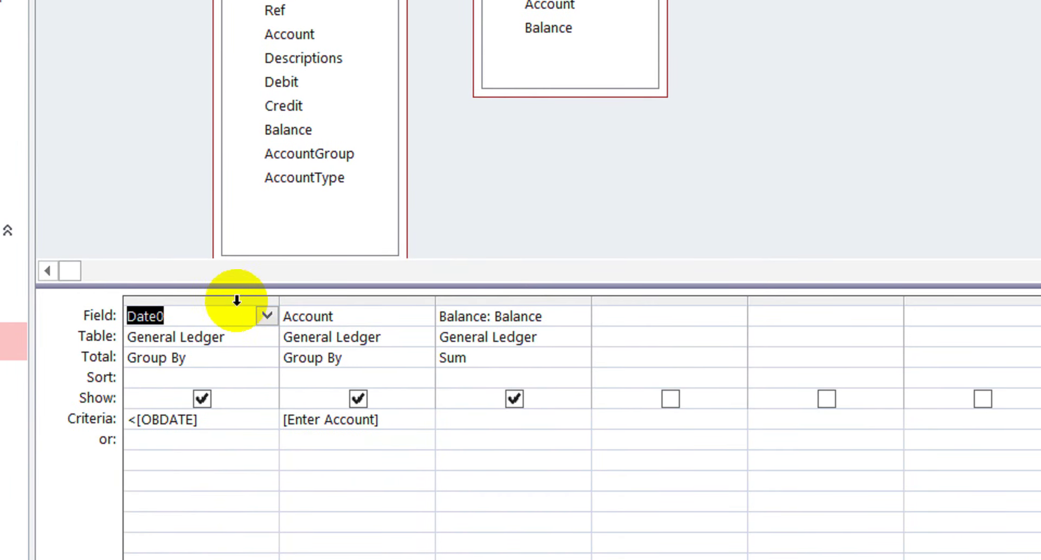
Delete the Date0, Account and Balance columns of General Ledger from the LedgerOB design grid
left_click(236, 299)
key("Delete")
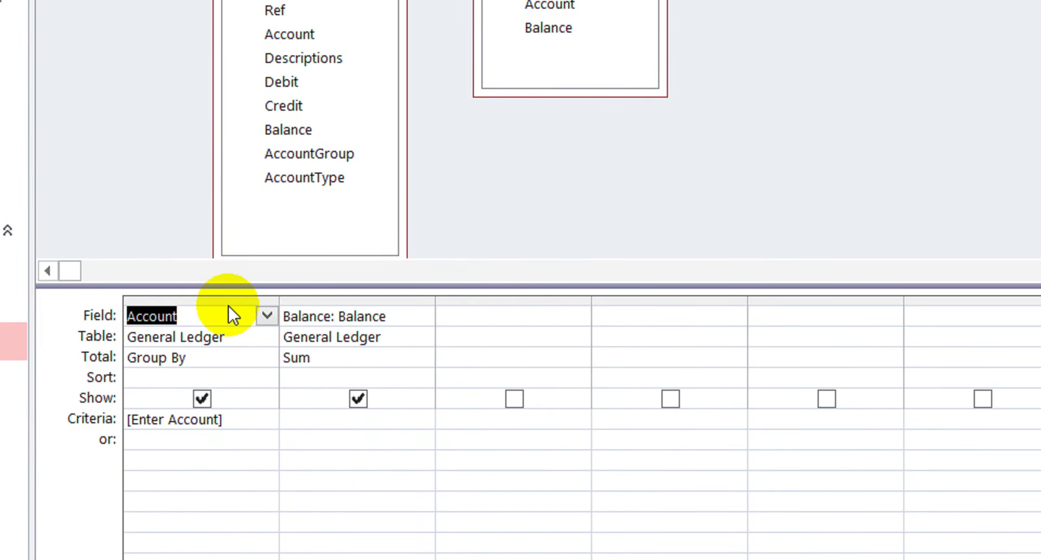
left_click(224, 300)
key("Delete")
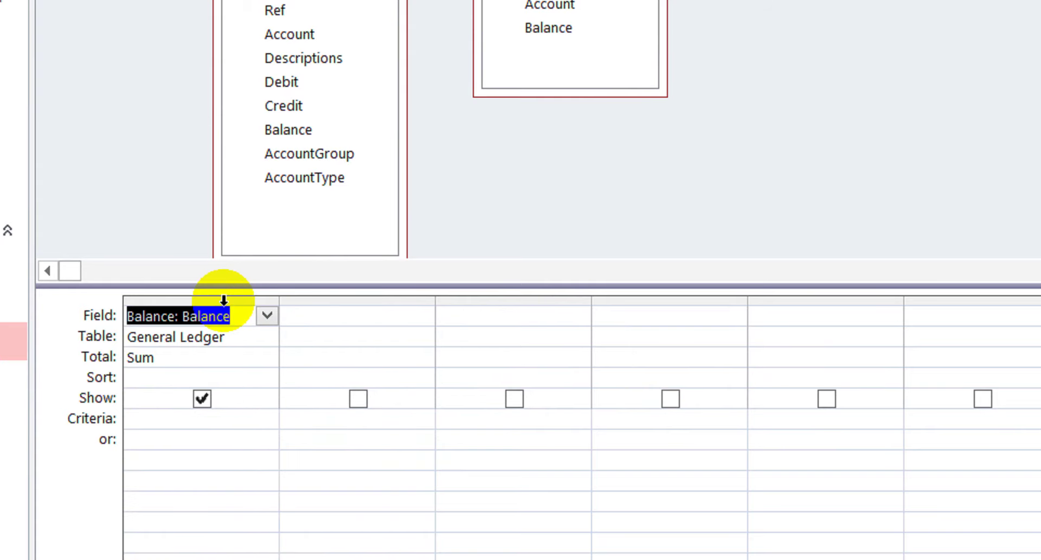
left_click(224, 299)
key("Delete")
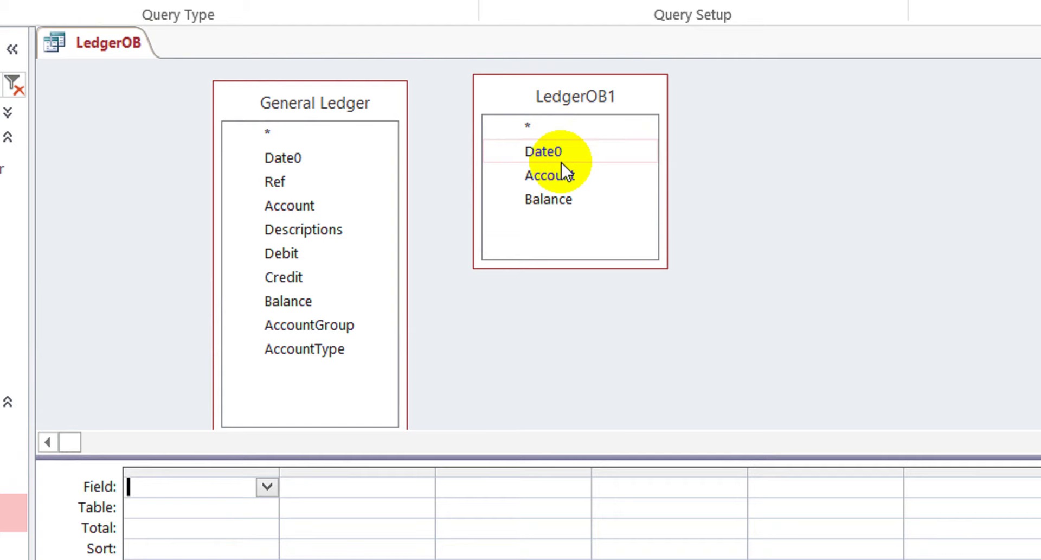
Add the Account and Balance fields of LedgerOB1 to the grid, with Balance totalled by Sum
double_click(549, 174)
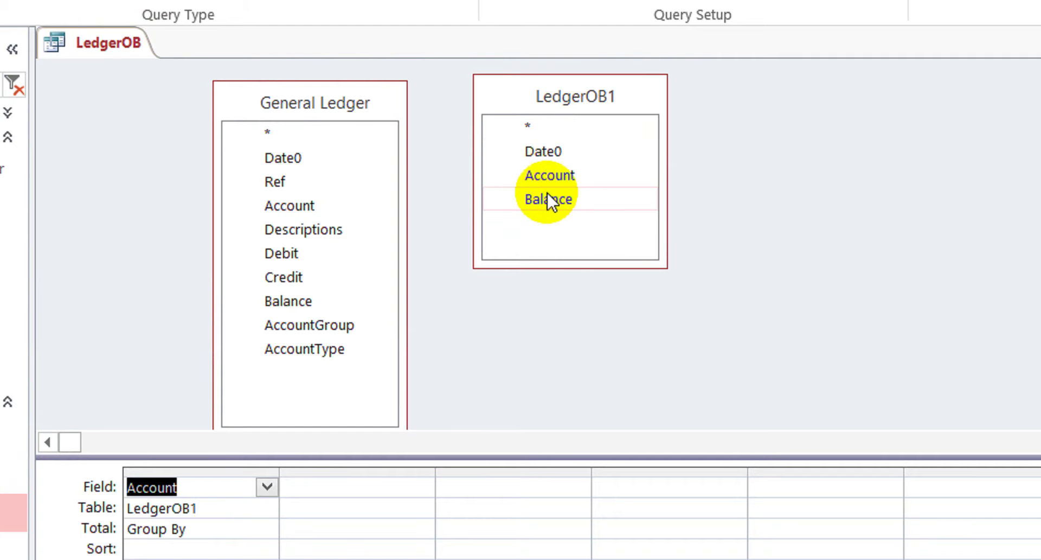
double_click(548, 193)
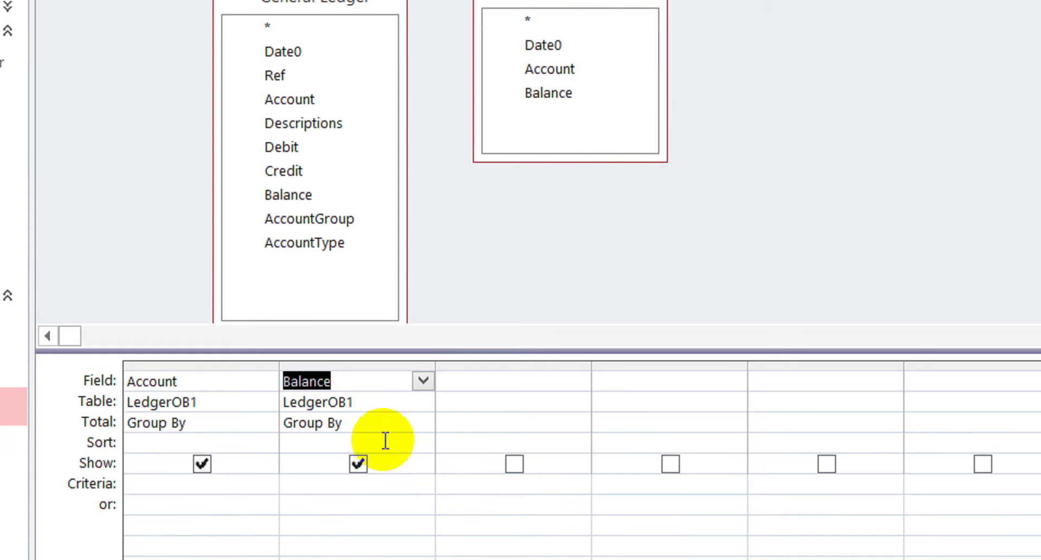
left_click(378, 510)
left_click(363, 421)
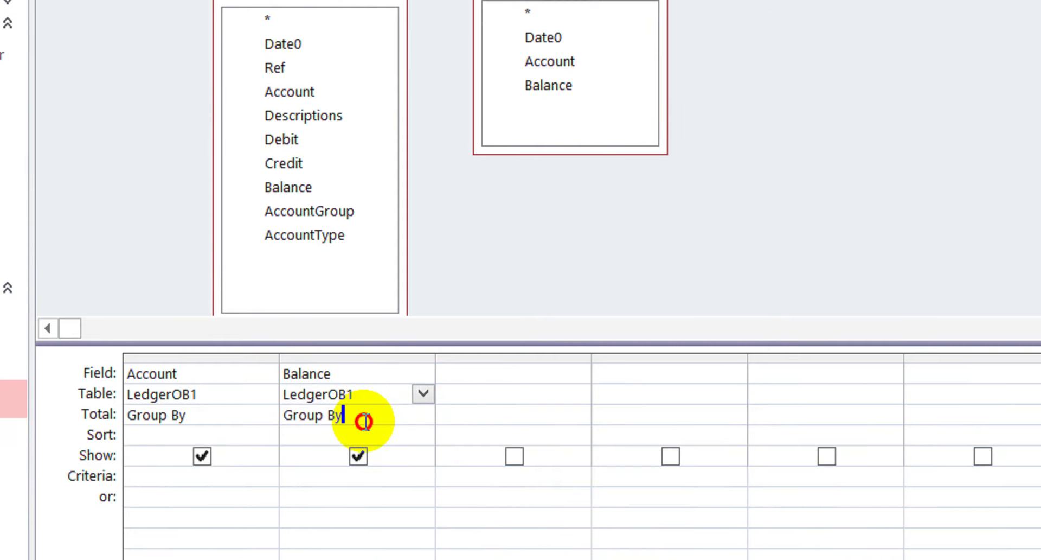
key("Down")
key("Up")
type("Sum")
key("Down")
key("Up")
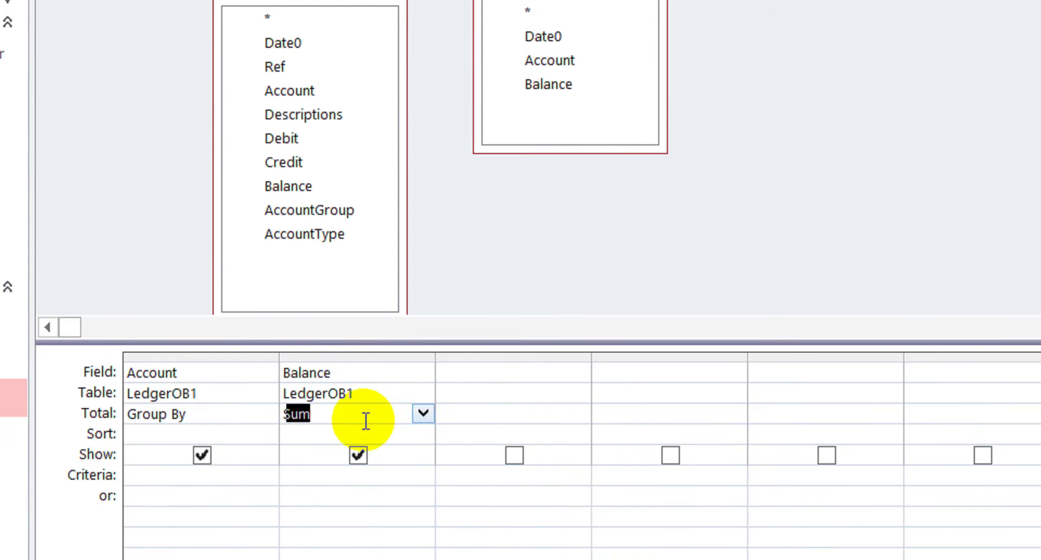
Change the summed field's expression to Balance: [balance]
key("Up")
key("F2")
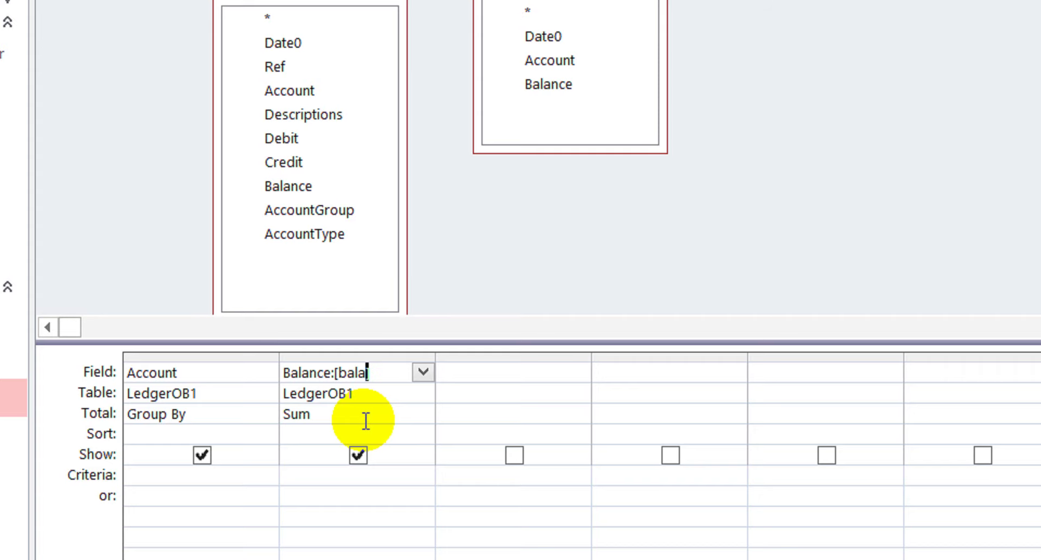
type("]")
key("Down")
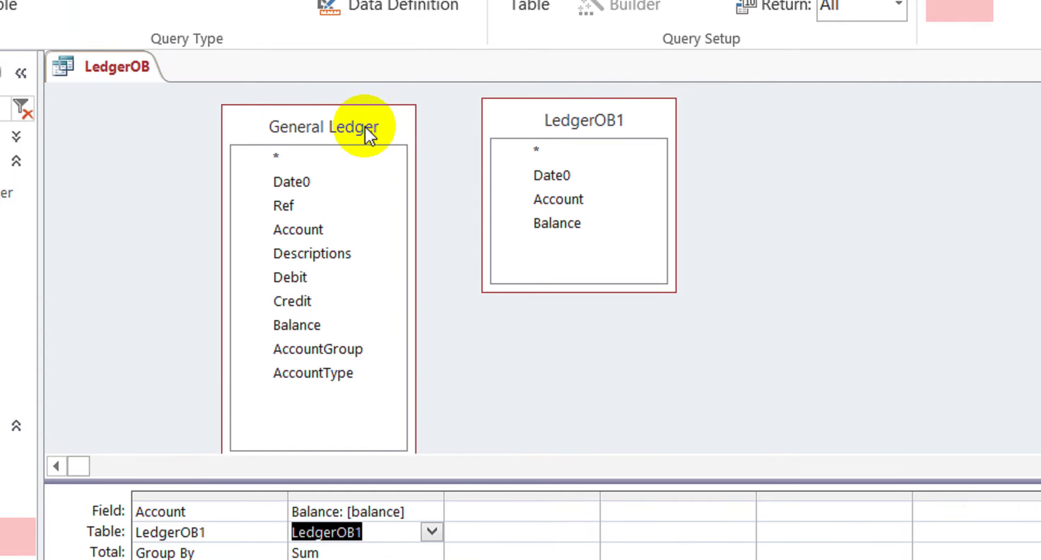
Remove the General Ledger source from the query design and reposition the LedgerOB1 field list
left_click(366, 140)
key("Delete")
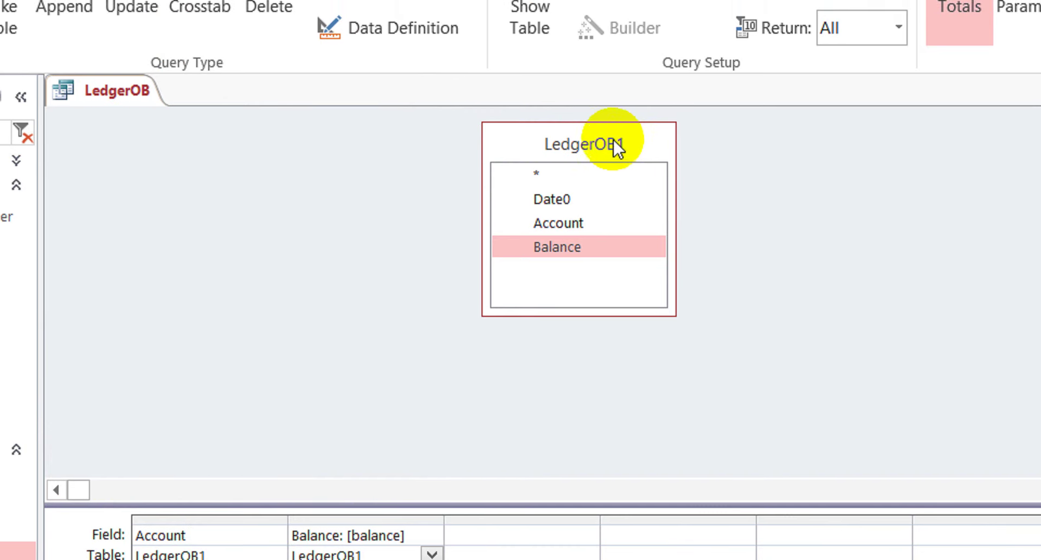
left_click_drag(614, 130, 441, 130)
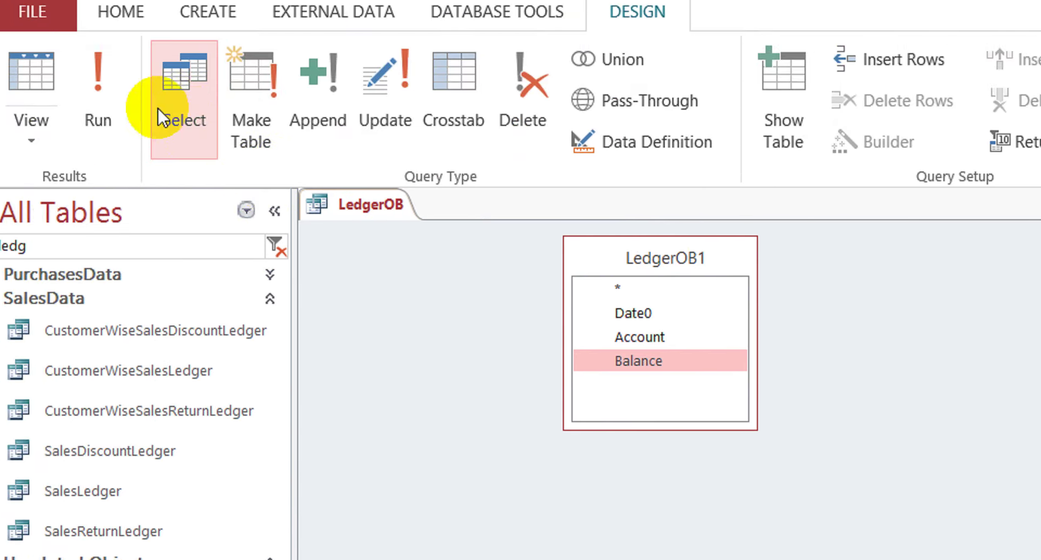
Run the LedgerOB query for an OBDATE on the 30th and the sales account, and check the resulting Balance
left_click(115, 108)
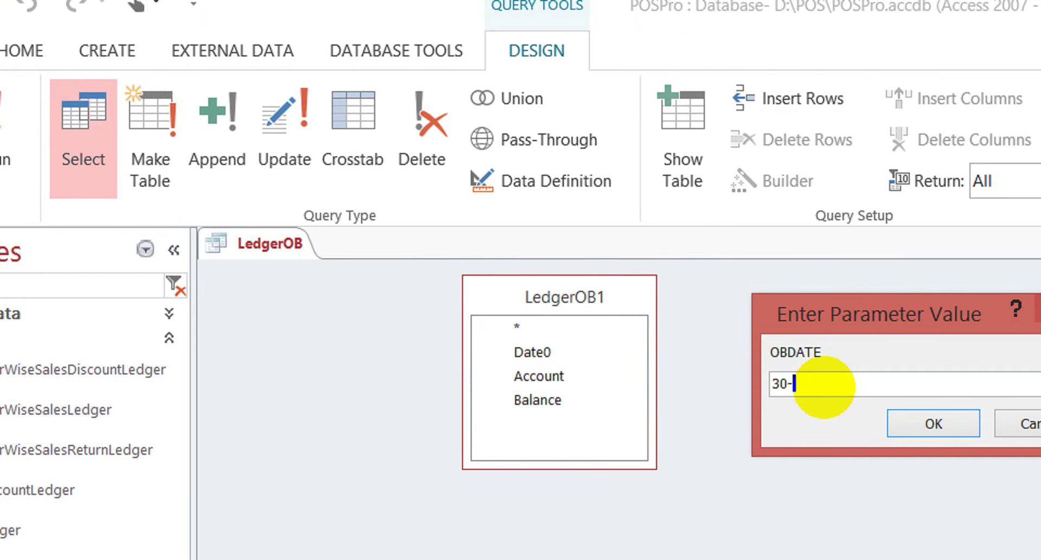
key("Return")
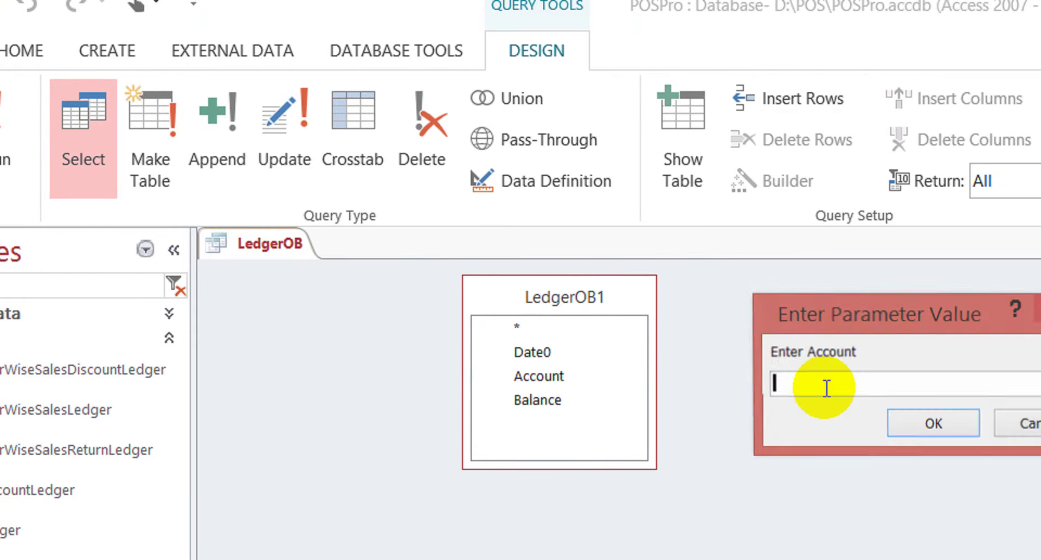
type("sales")
key("Return")
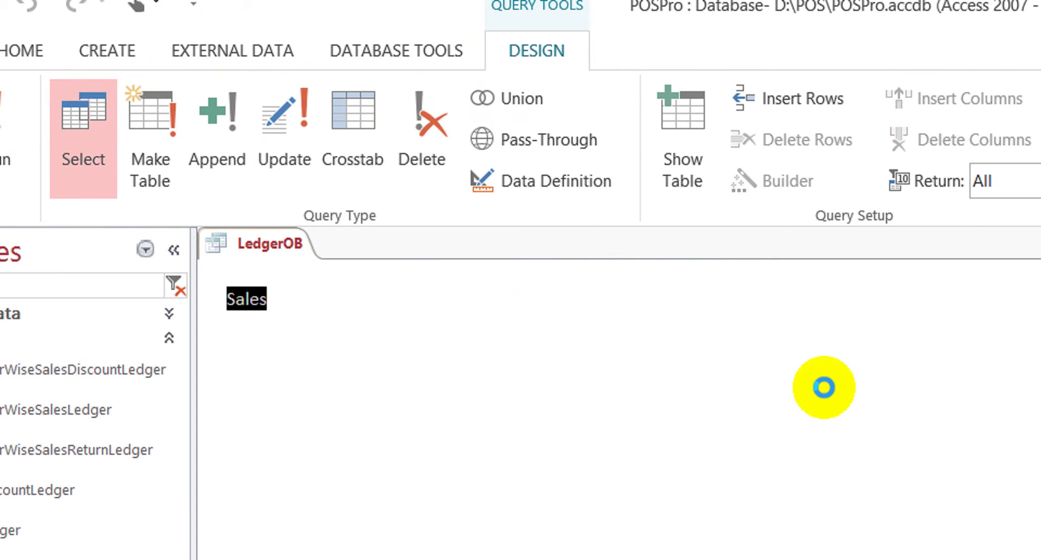
left_click(459, 304)
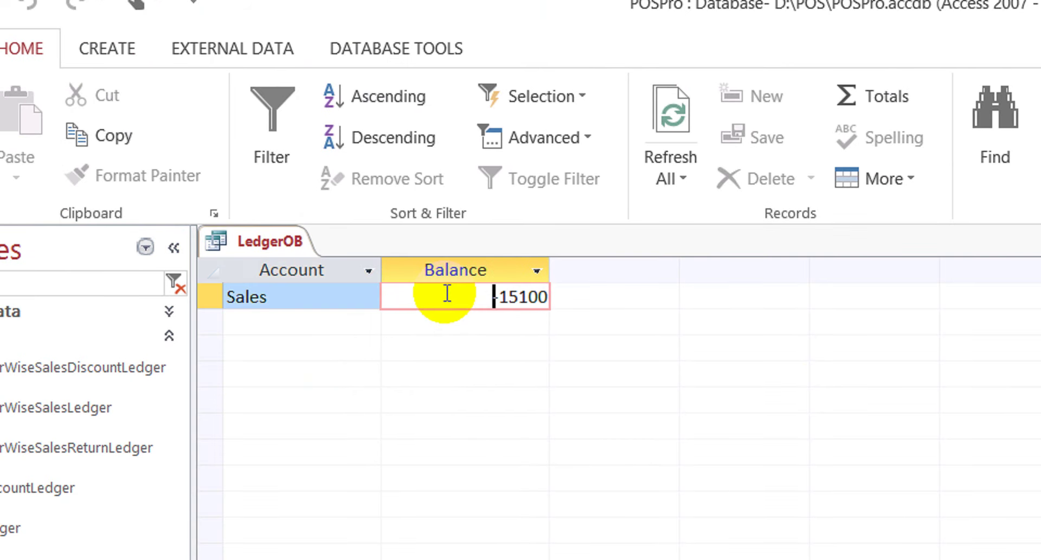
Close the LedgerOB query and save its design changes
right_click(275, 236)
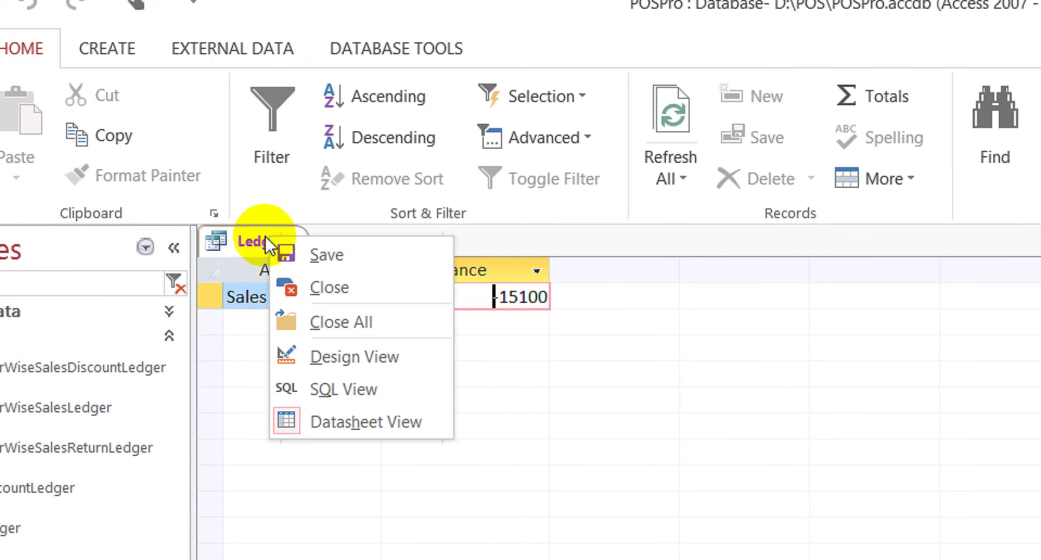
left_click(346, 289)
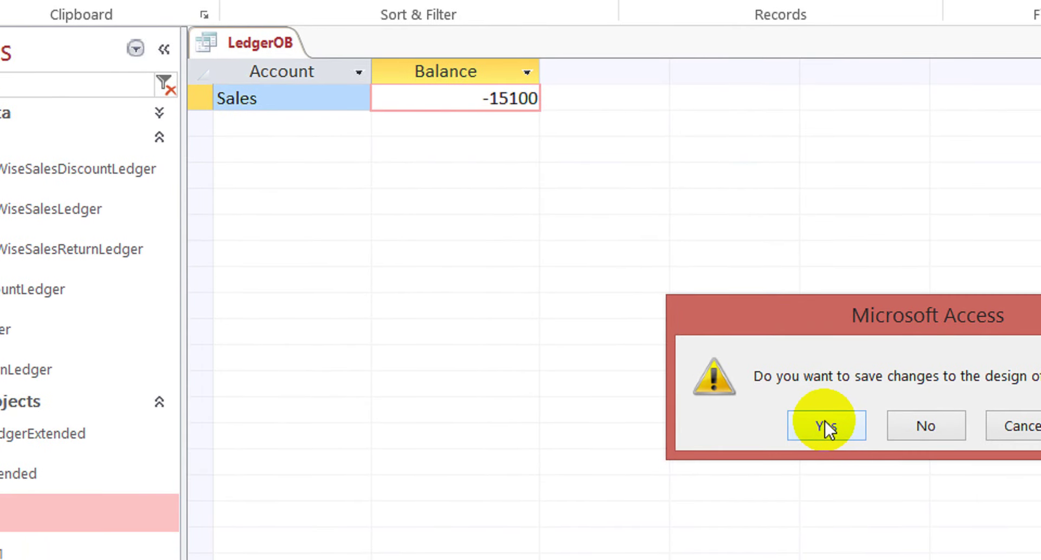
left_click(825, 426)
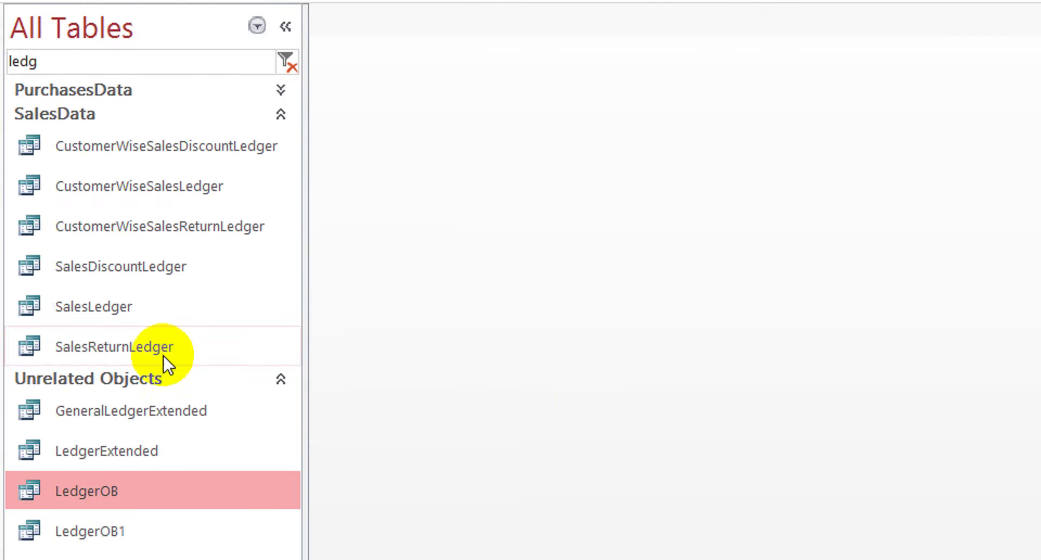
Open the Ledger report in Design View and check the properties of the unbound Opening Balance text box
right_click(51, 446)
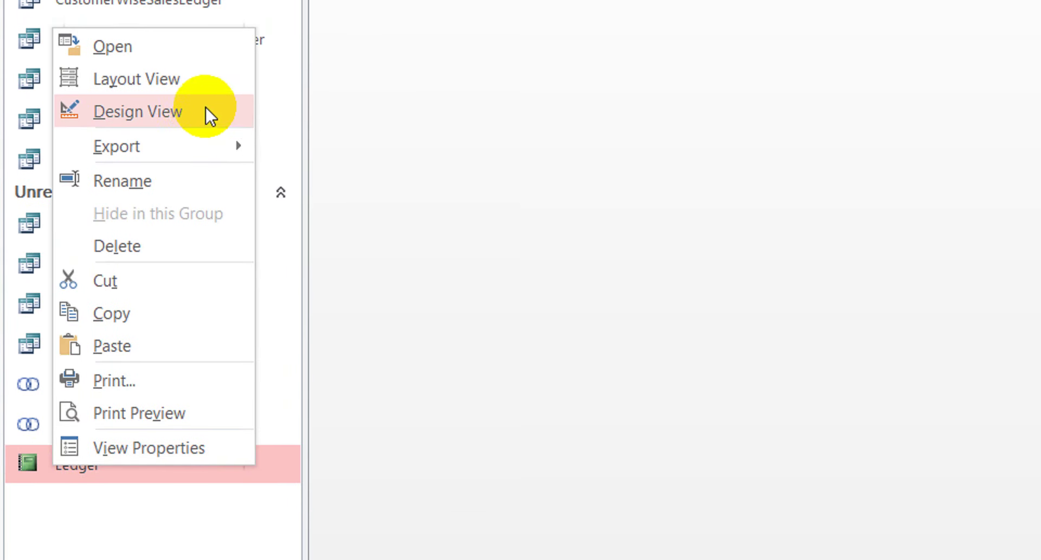
left_click(204, 76)
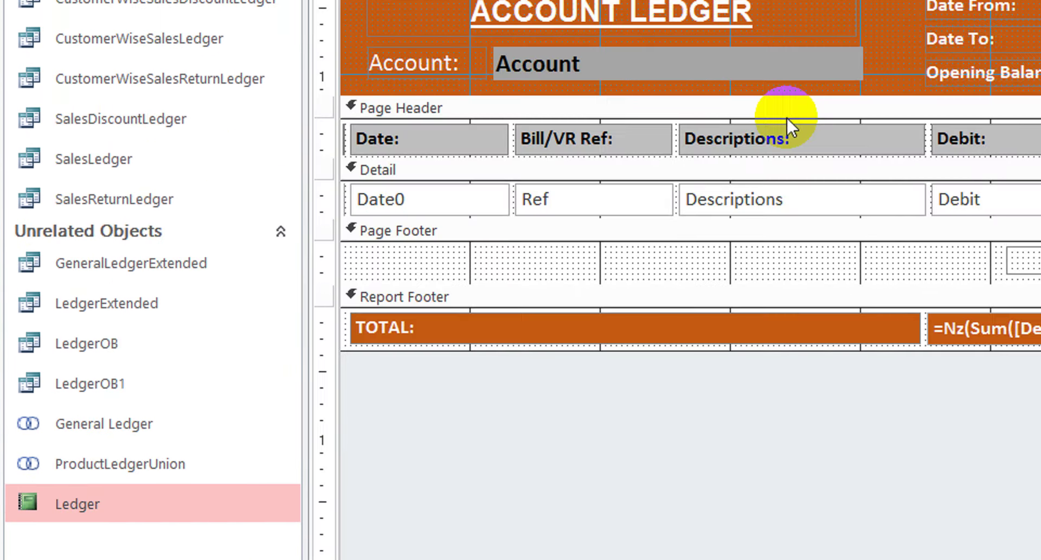
left_click(966, 126)
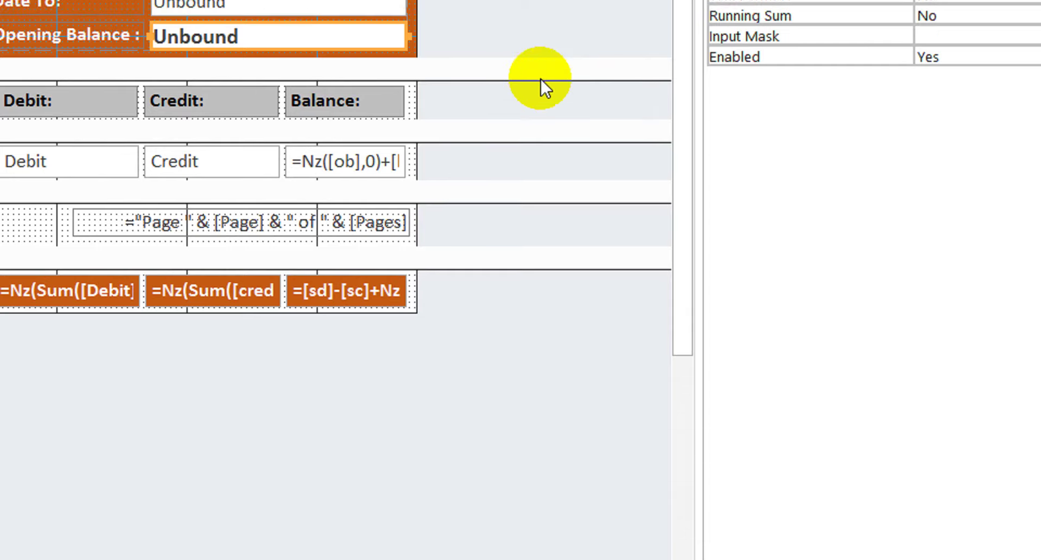
left_click(503, 224)
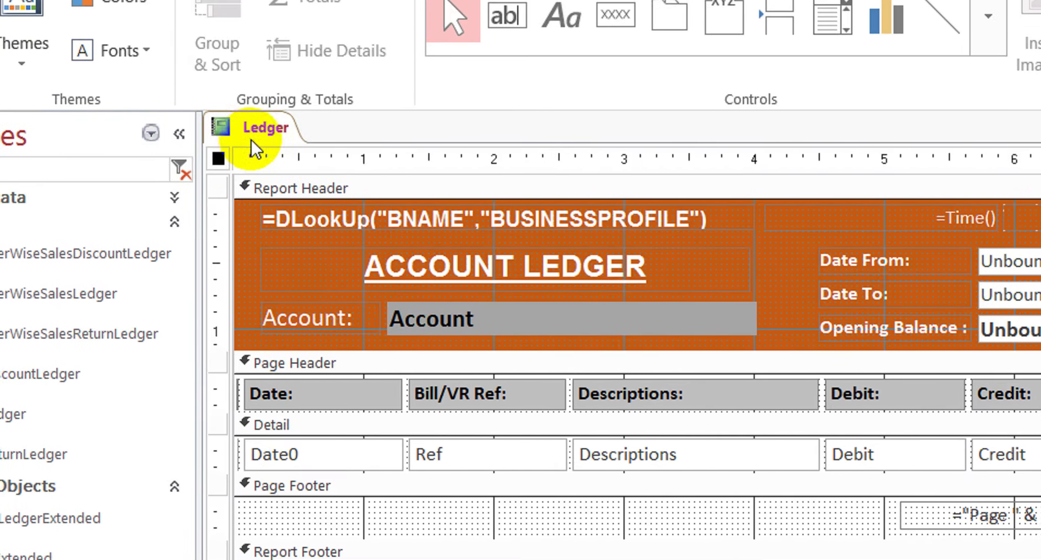
Create an On Load event procedure for the whole Ledger report using the Code Builder
left_click(211, 109)
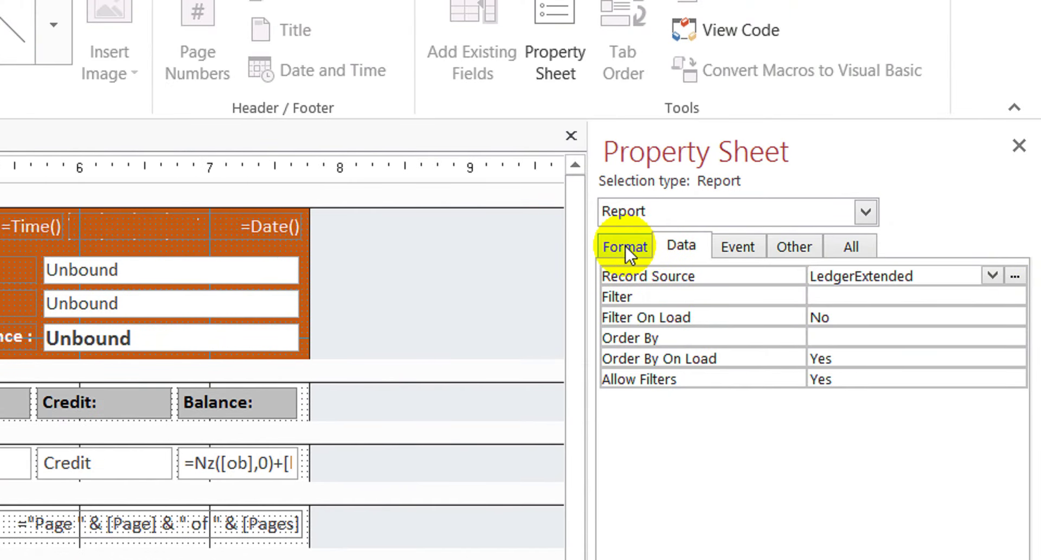
left_click(718, 243)
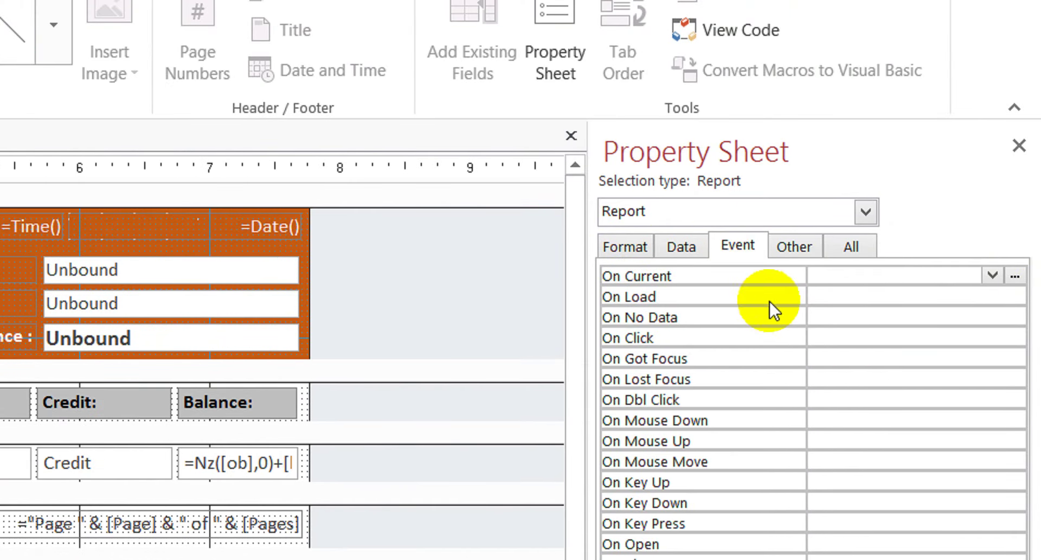
left_click(838, 296)
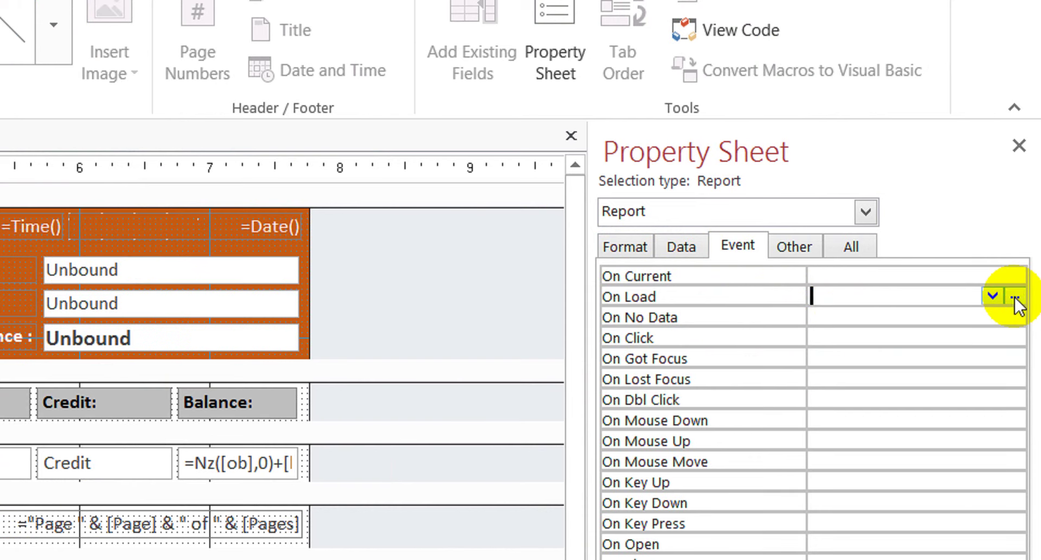
left_click(1015, 298)
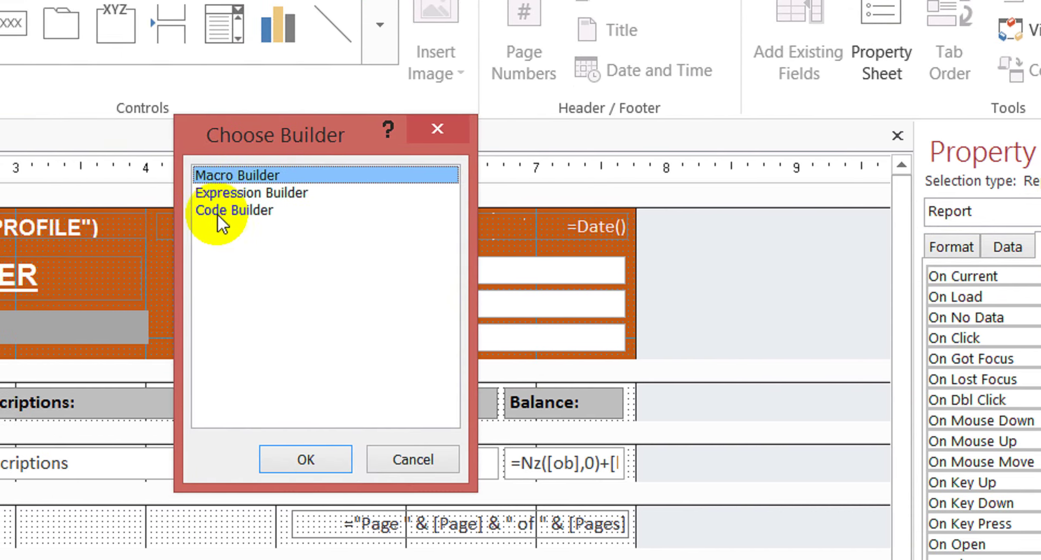
double_click(218, 212)
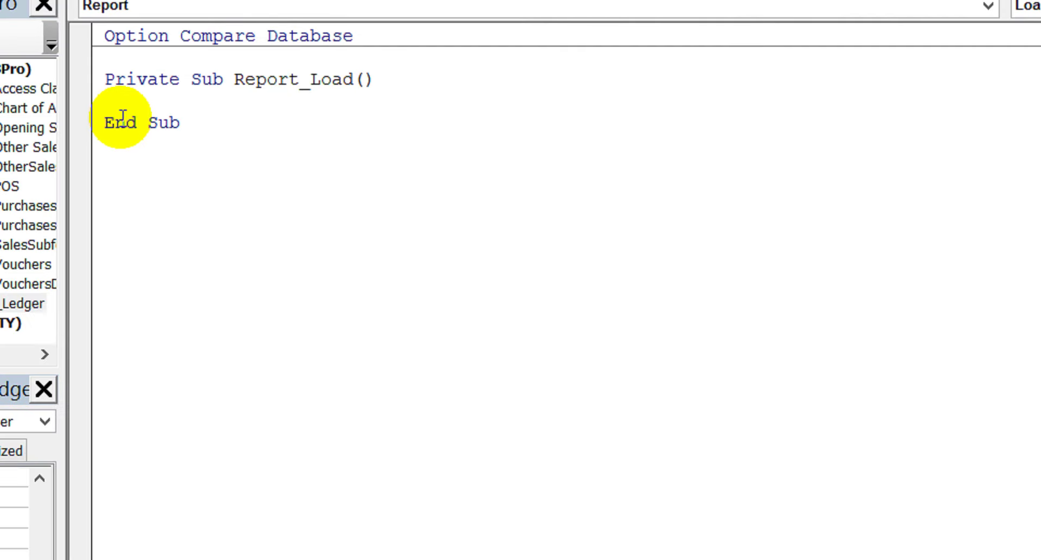
Begin a statement in Report_Load that assigns a value to the opening balance control: Me.OB.Value=
type("me.")
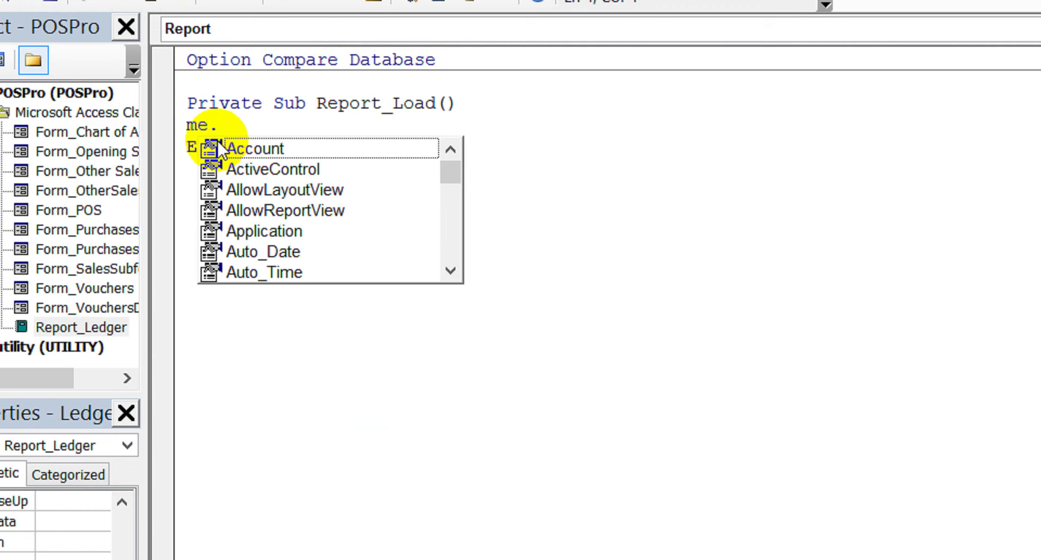
type("ob")
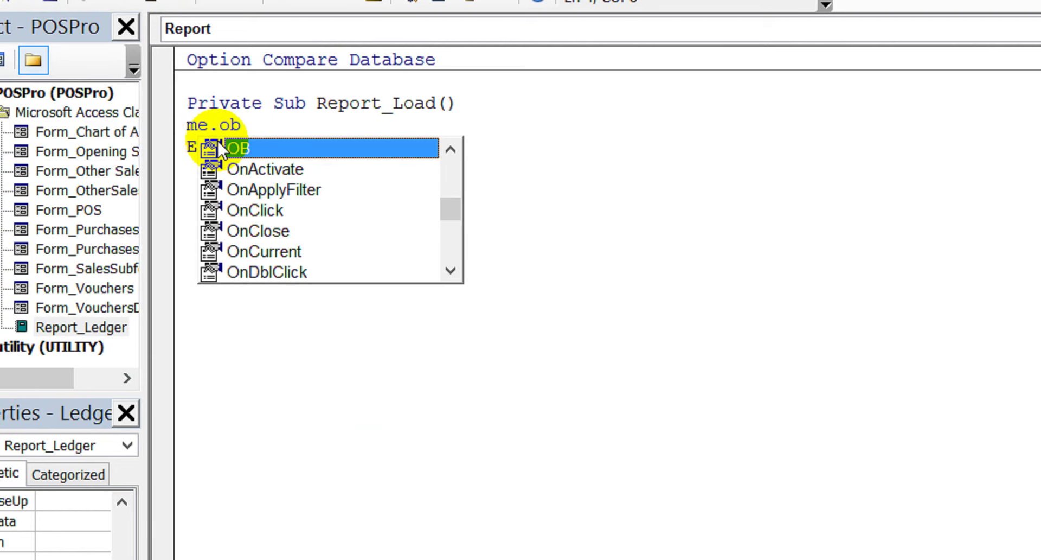
type(".va")
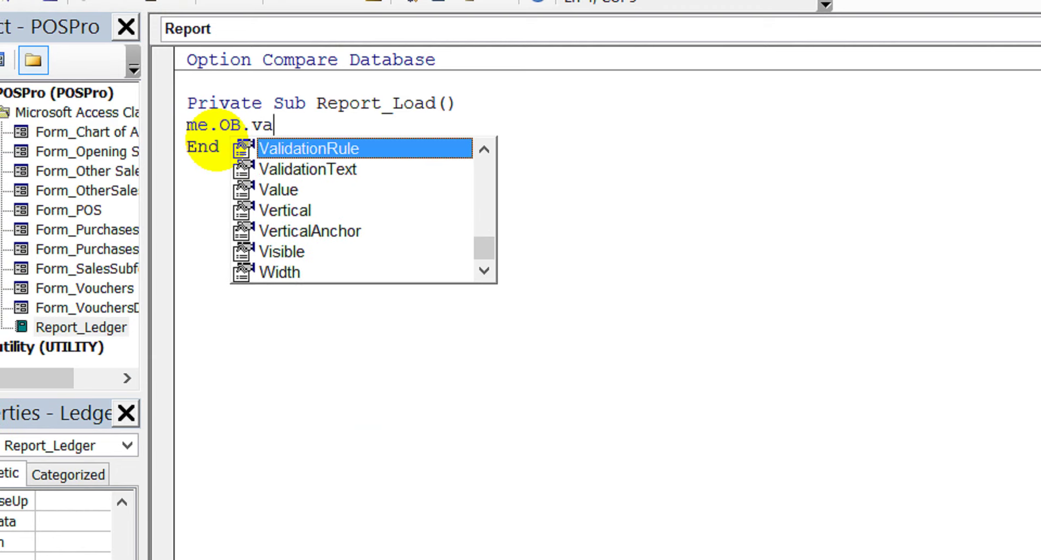
type("lue=")
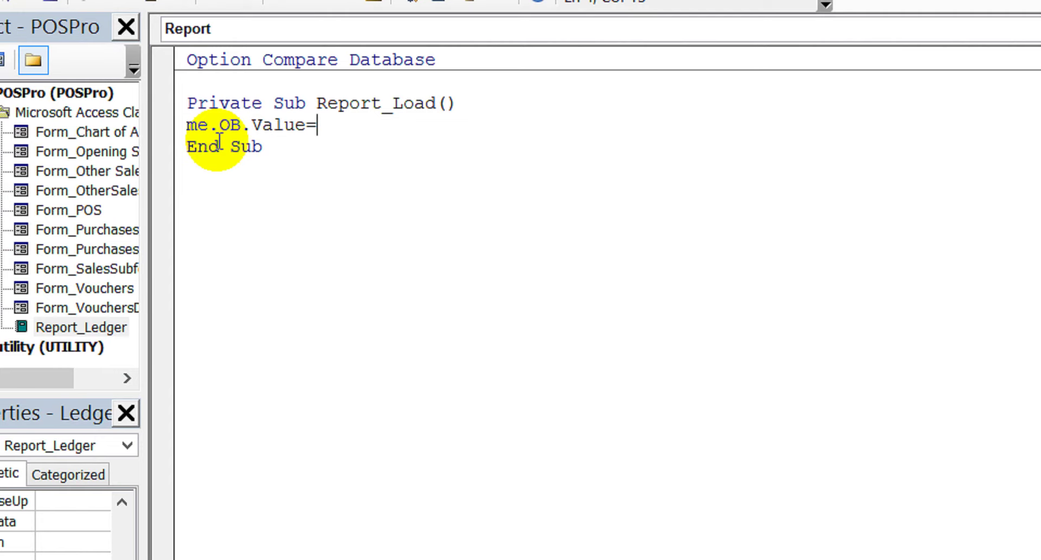
Complete the assignment with DLookup("[balance]","ledgerob") and close the code editor
type("dlooku")
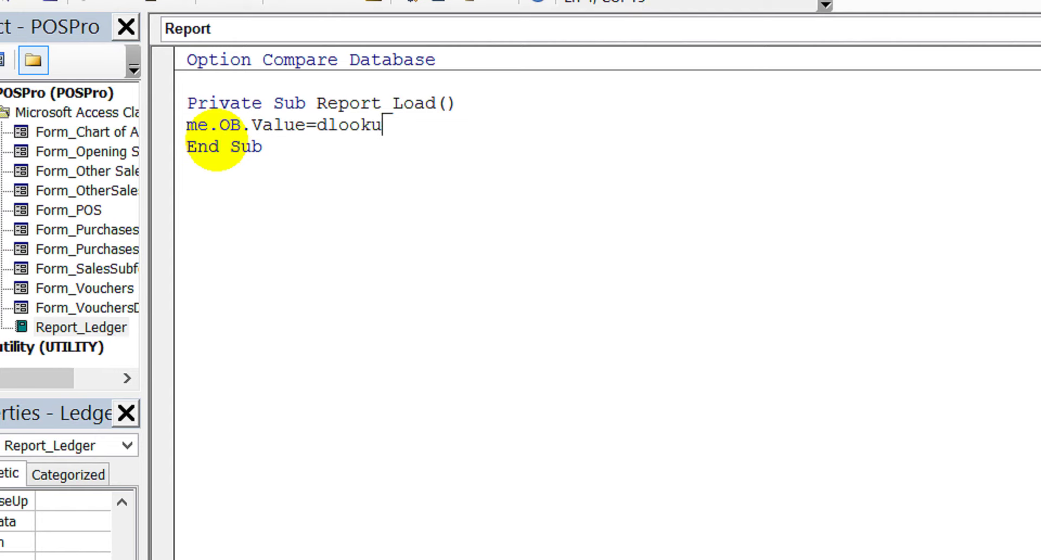
type("p()")
type("\"\"")
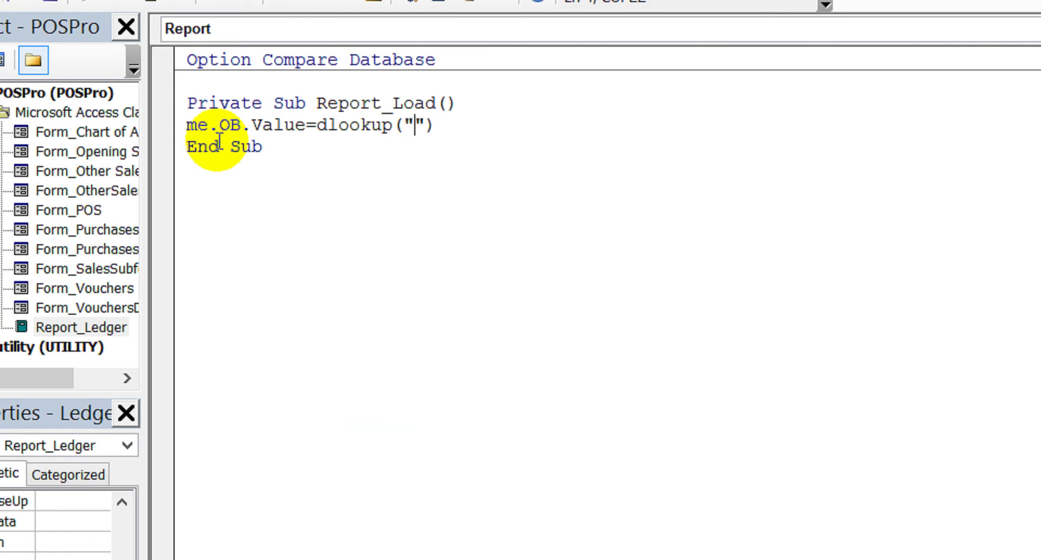
type("[]")
type("balance")
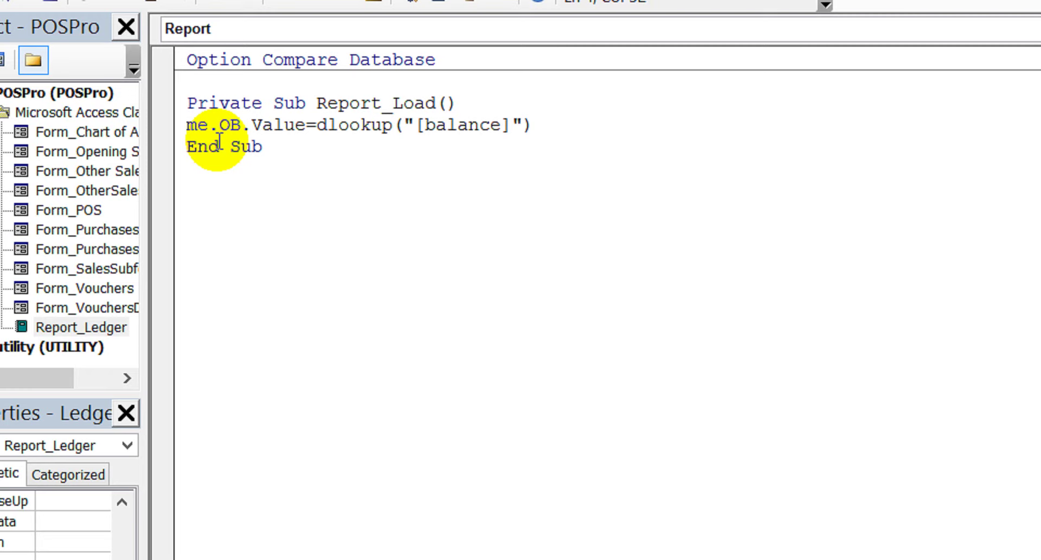
type(",\"\"")
key("Left")
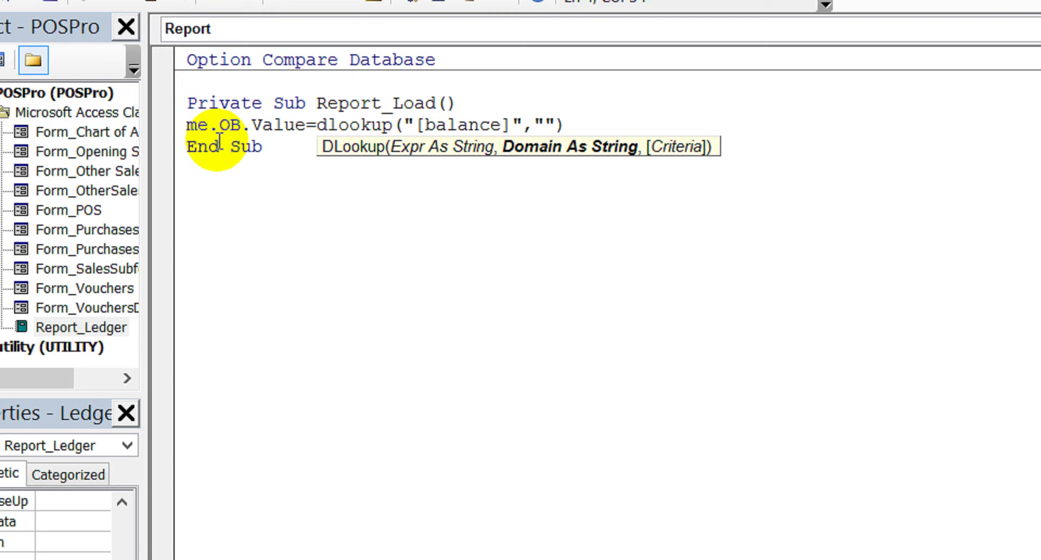
type("ledger")
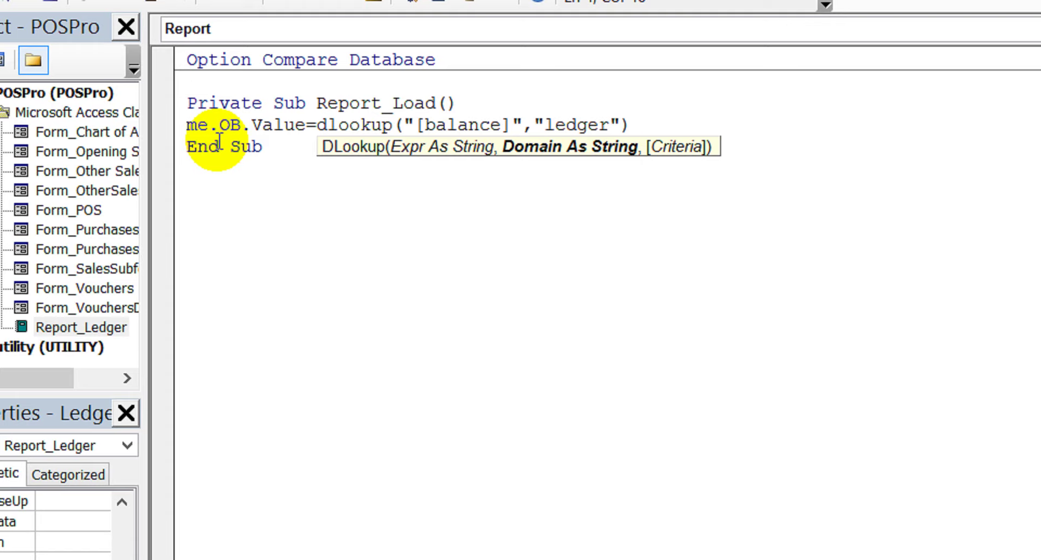
type("ob")
key("Down")
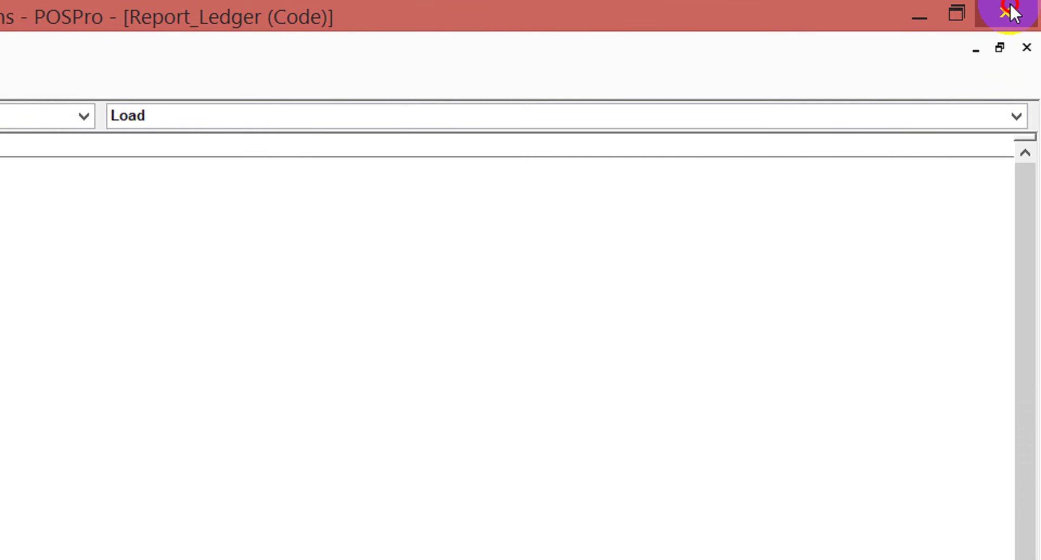
left_click(1010, 12)
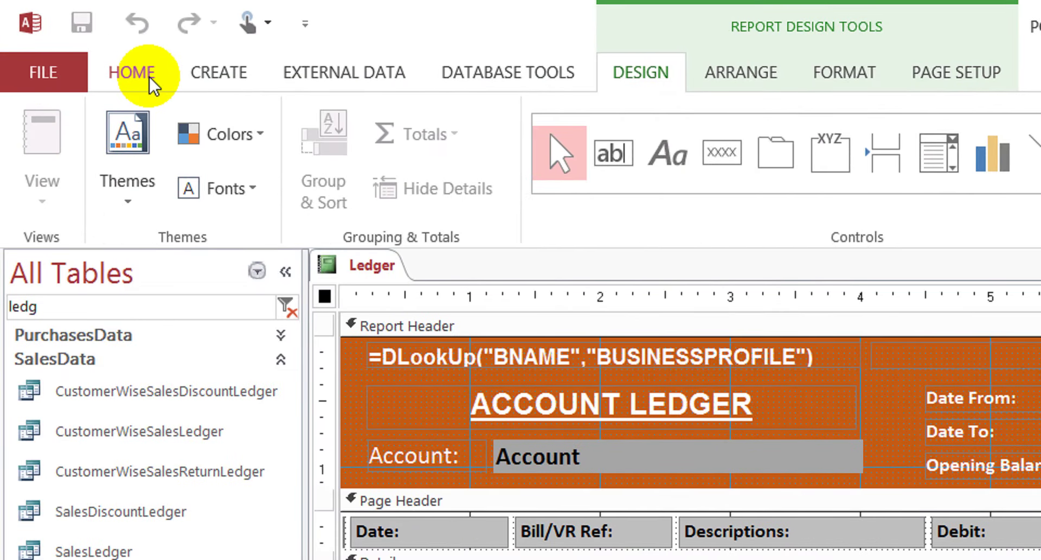
Run the Ledger report with StDate 1-1, endDate 30-10 and account sales, and debug the halted load code
left_click(132, 72)
left_click(30, 132)
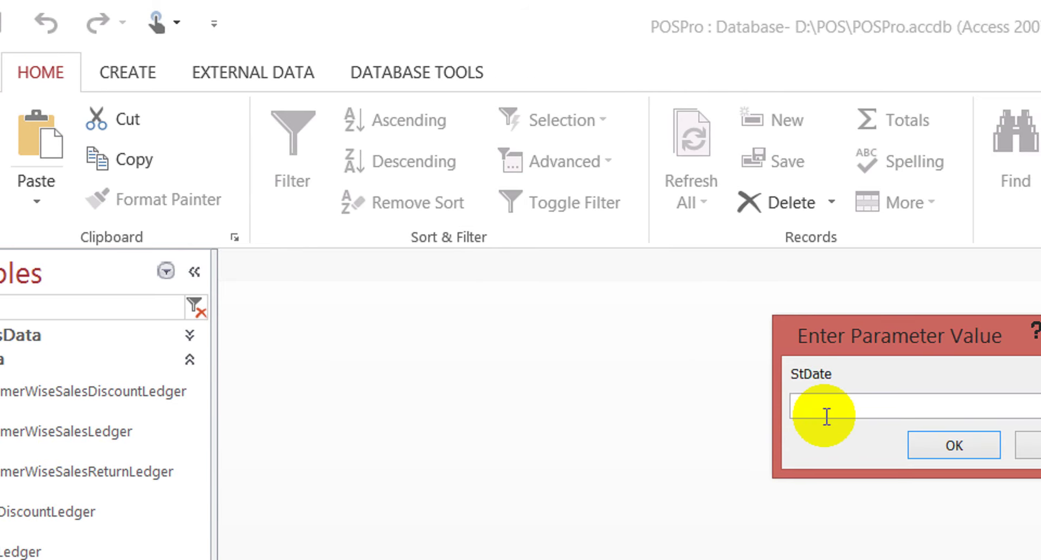
type("1-1")
key("Return")
type("30-10")
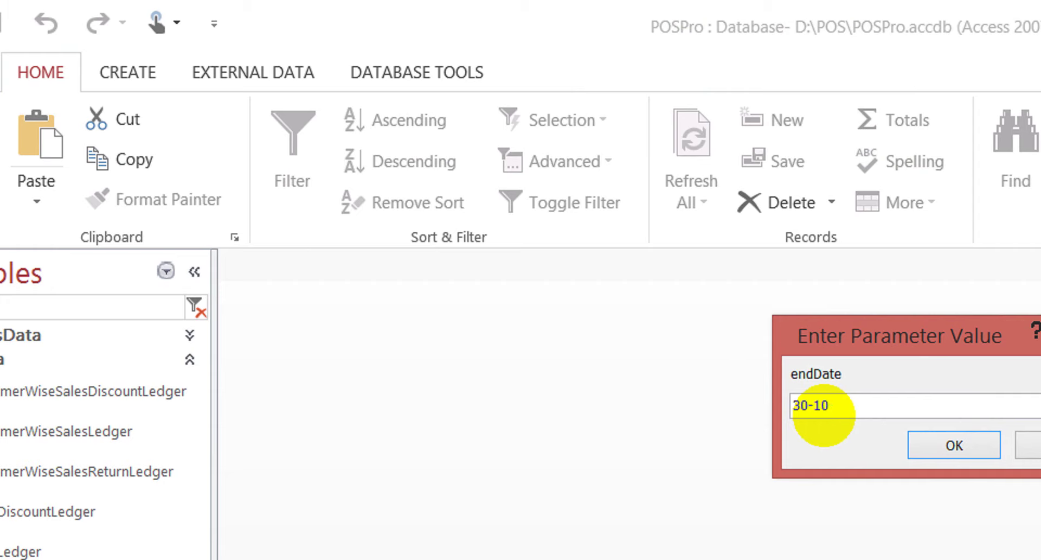
key("Return")
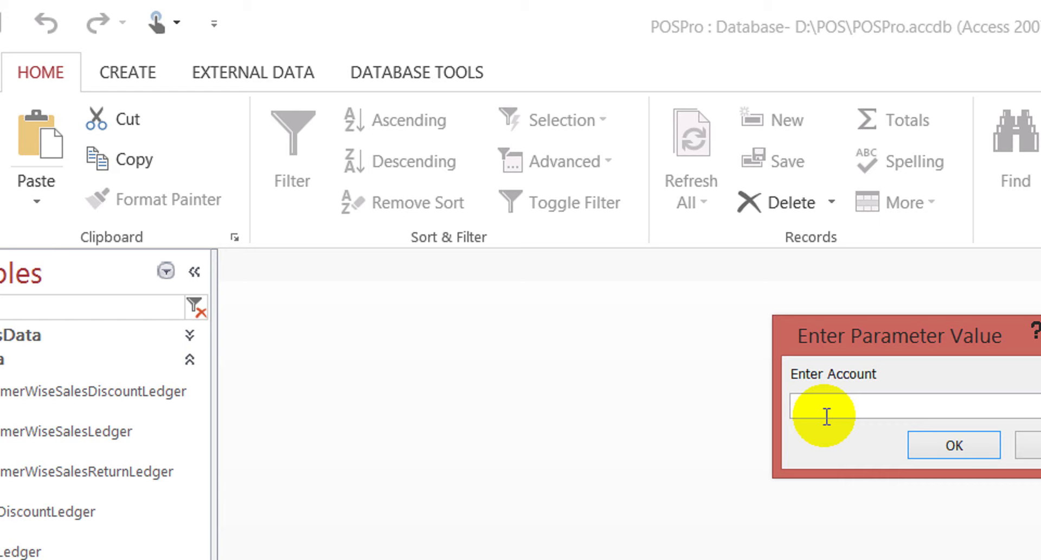
type("sales")
key("Return")
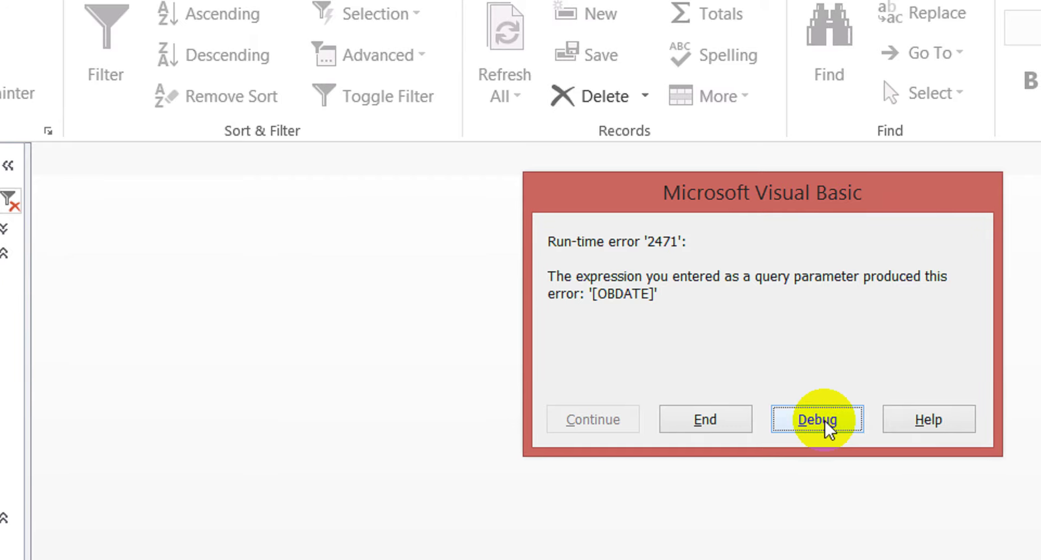
left_click(818, 420)
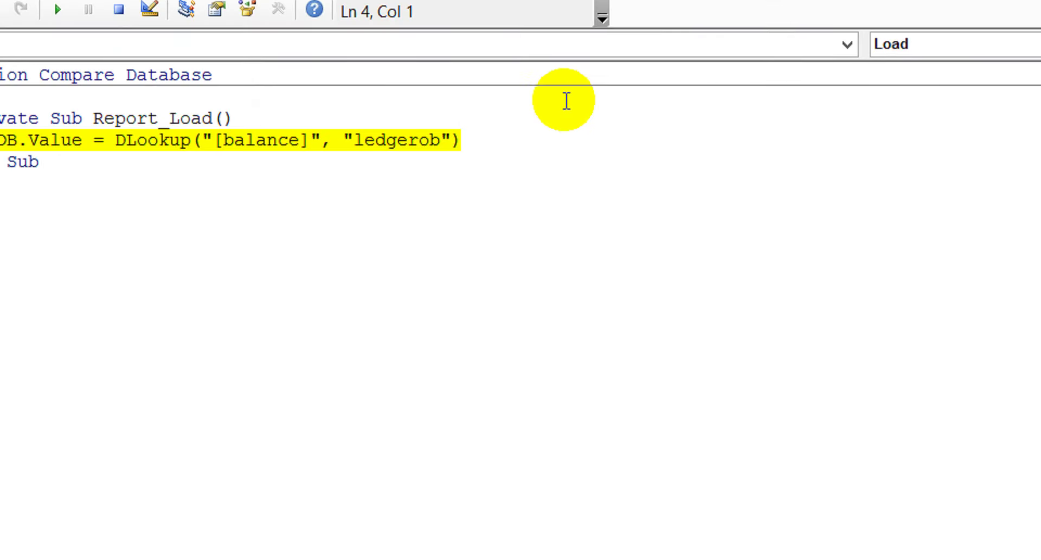
left_click(512, 133)
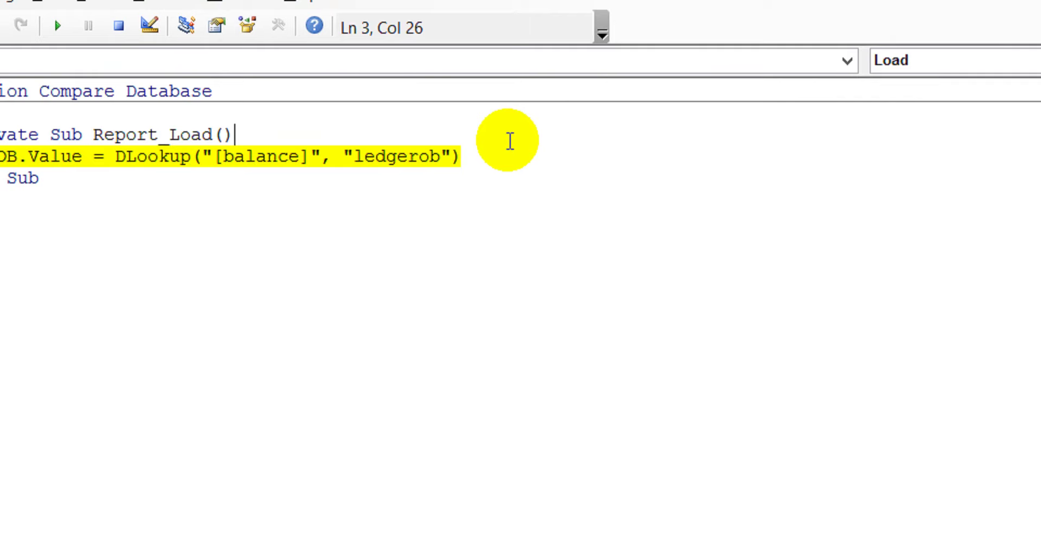
left_click(507, 152)
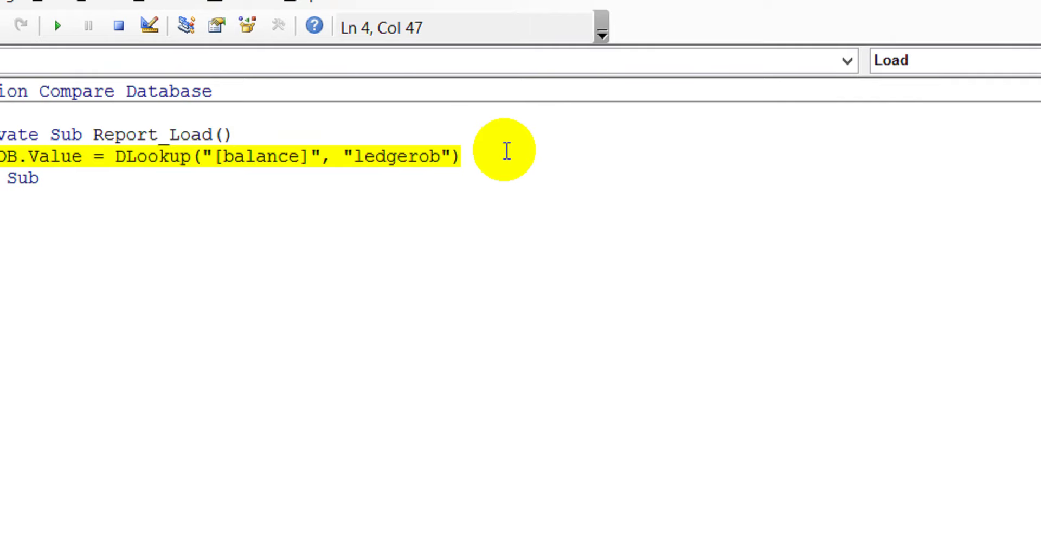
key("Left")
key("Left")
key("Left")
key("Right")
type(",")
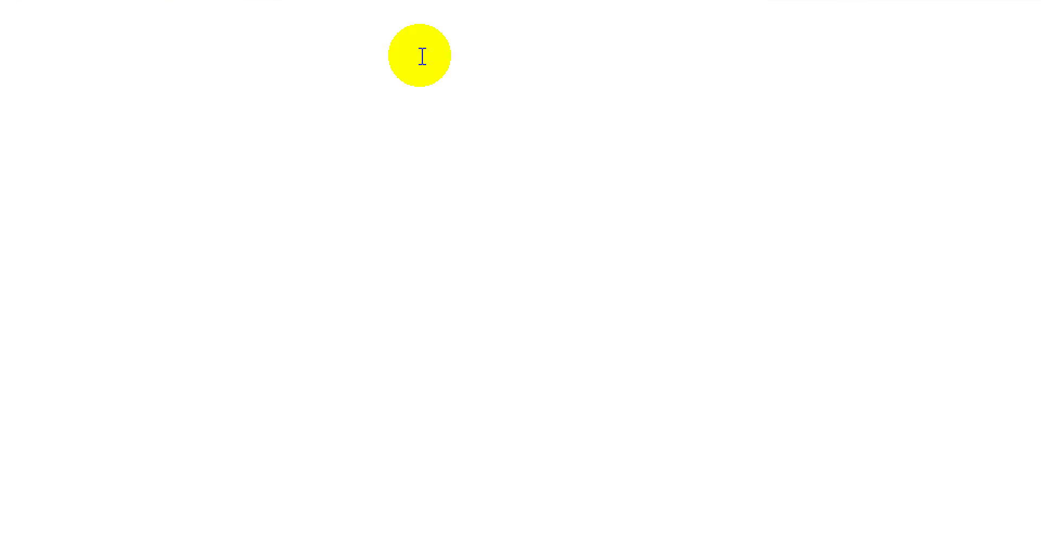
left_click(358, 95)
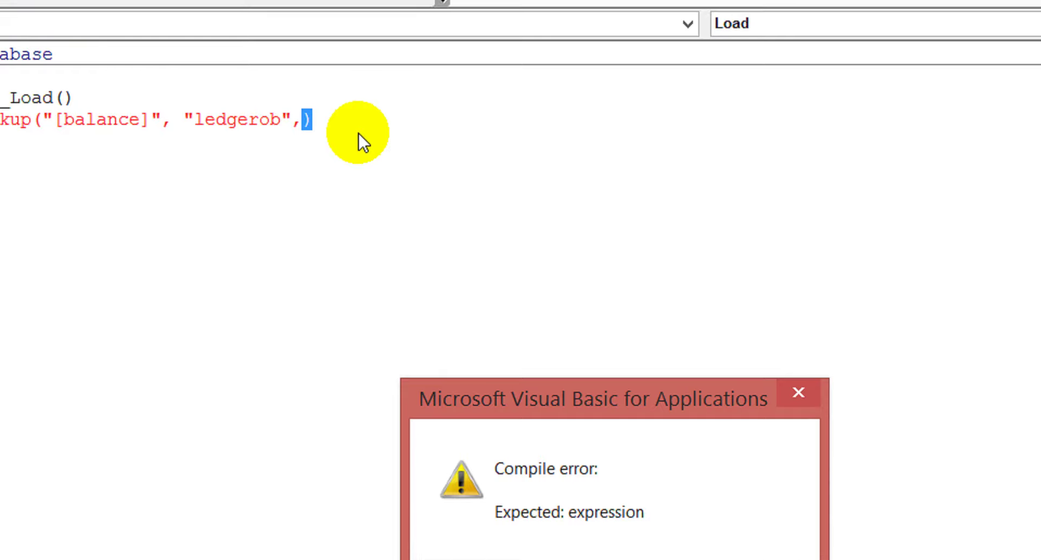
key("Return")
key("Left")
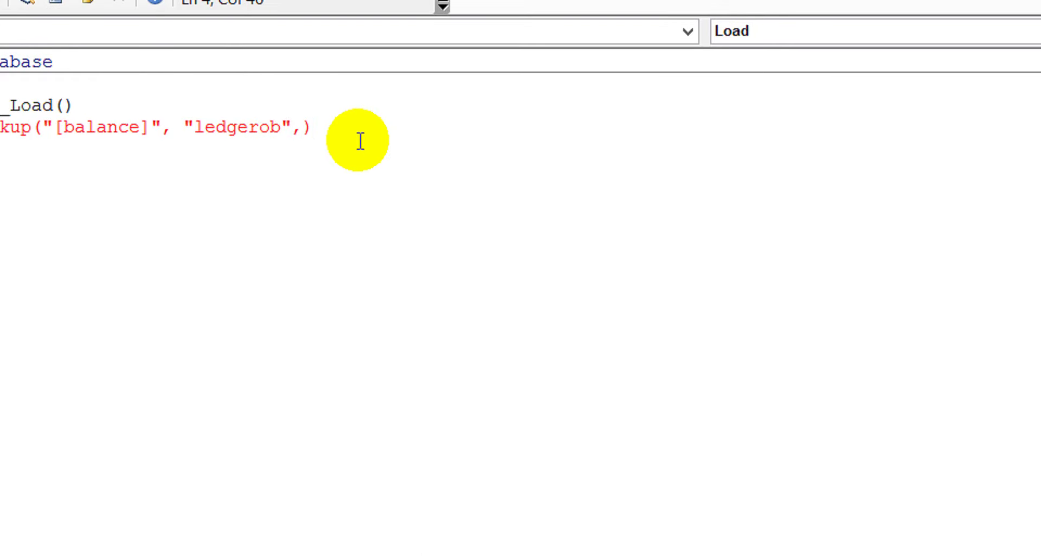
key("BackSpace")
Stop the halted execution of the Report_Load code
left_click(274, 175)
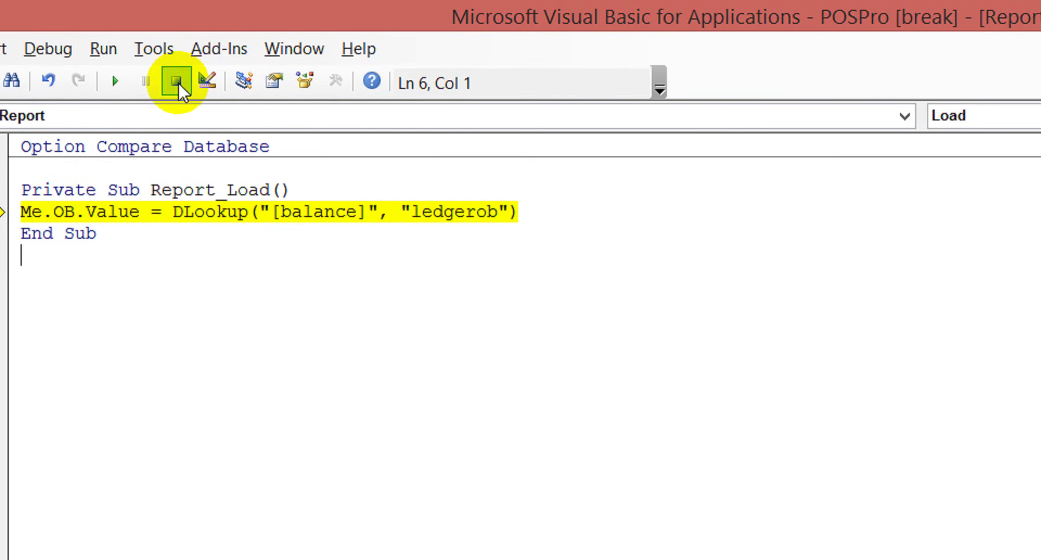
left_click(177, 81)
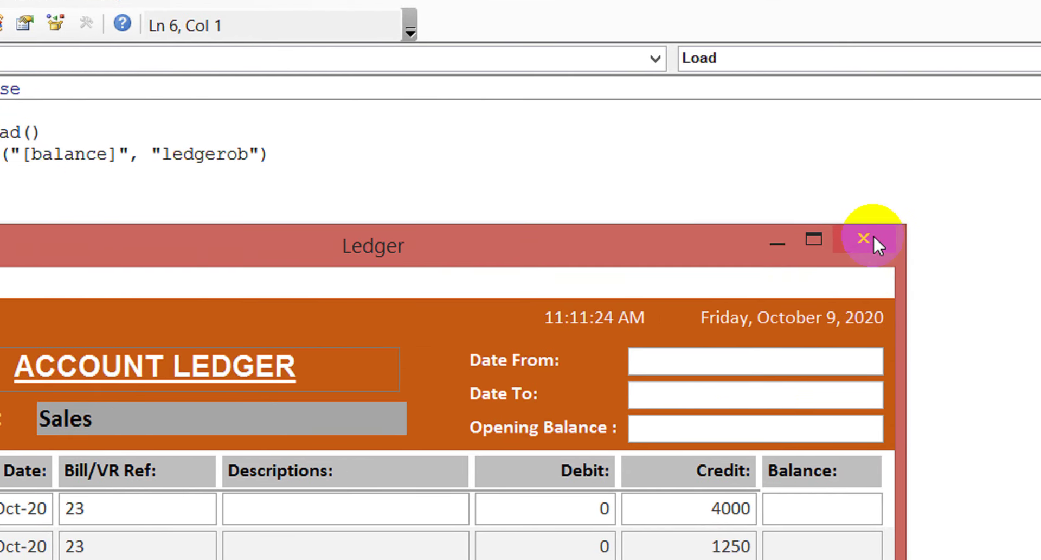
Close the Ledger report and save its design changes
left_click(922, 272)
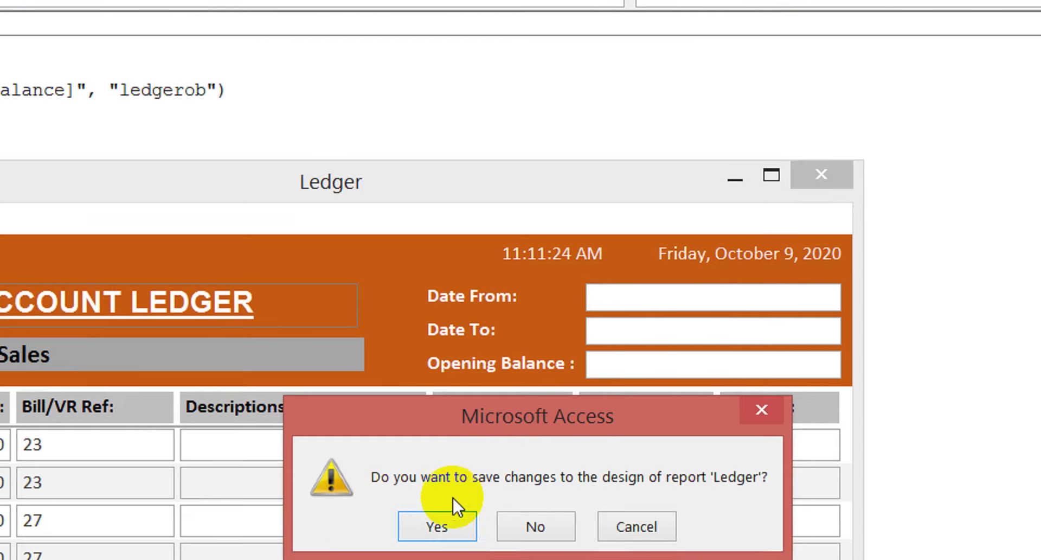
left_click(417, 528)
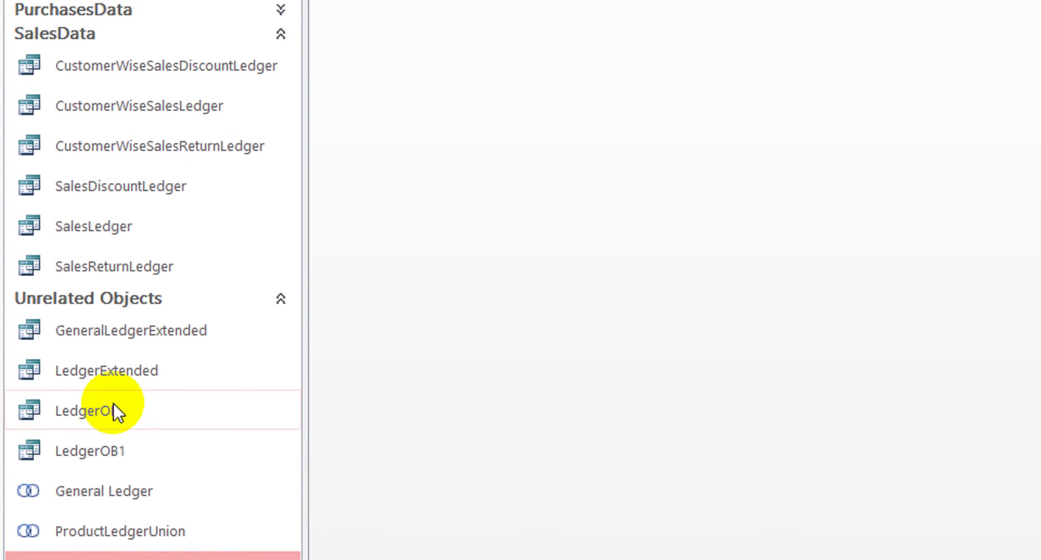
Examine the LedgerOB query in Design View and close it
right_click(114, 408)
left_click(214, 447)
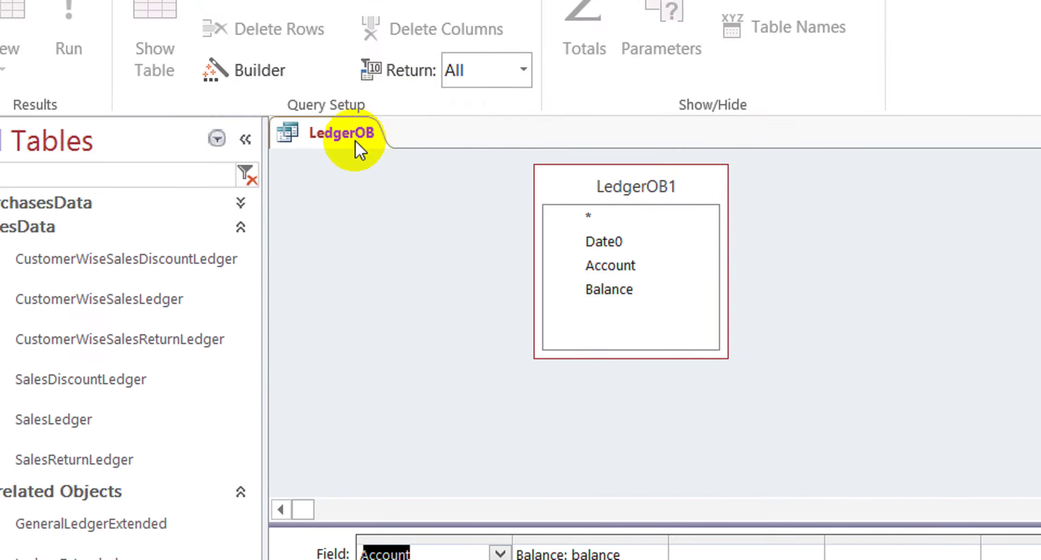
right_click(353, 141)
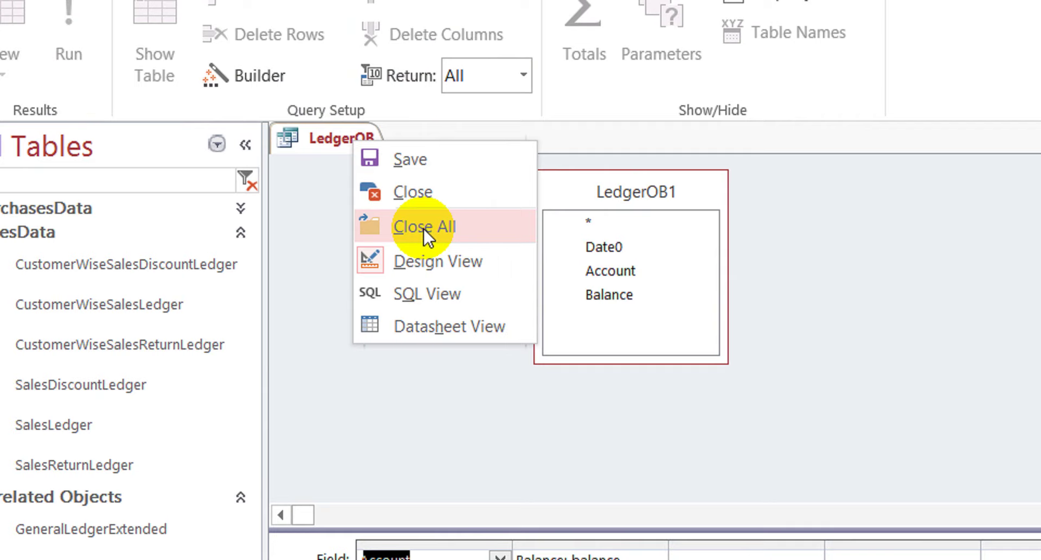
left_click(417, 188)
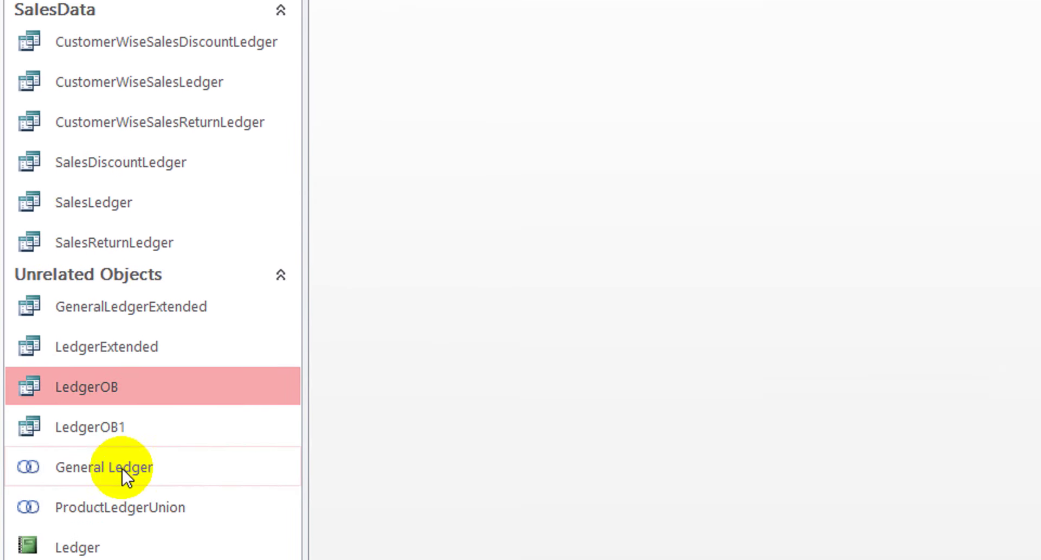
Change the Date0 criterion of the LedgerOB1 query to <[stdate] and close the query with the change saved
right_click(98, 429)
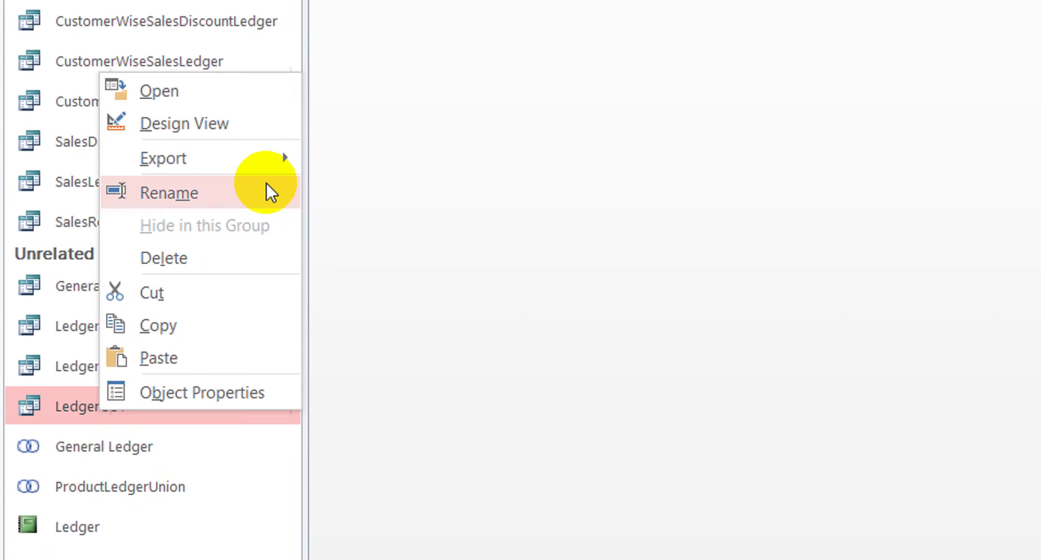
left_click(219, 130)
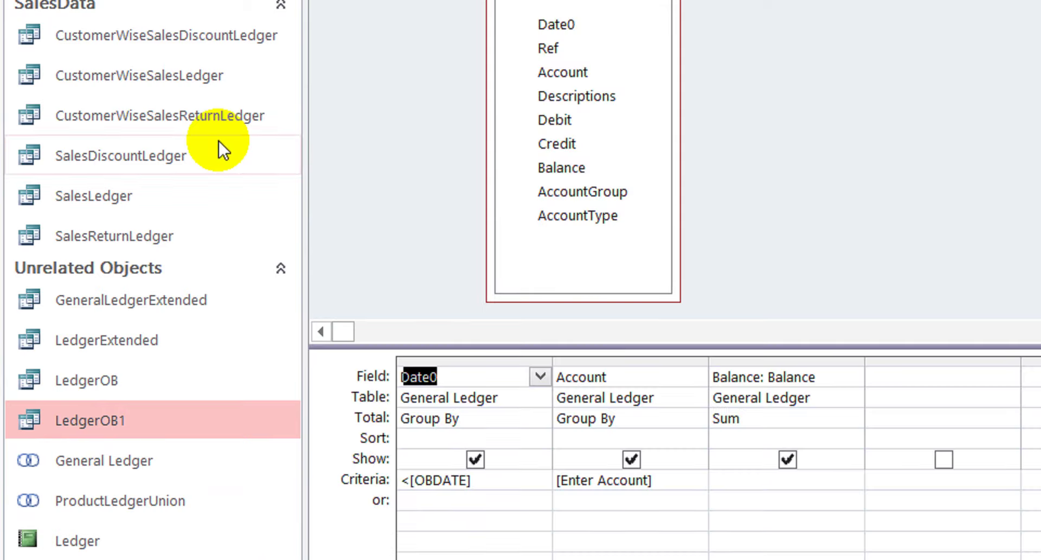
left_click(521, 484)
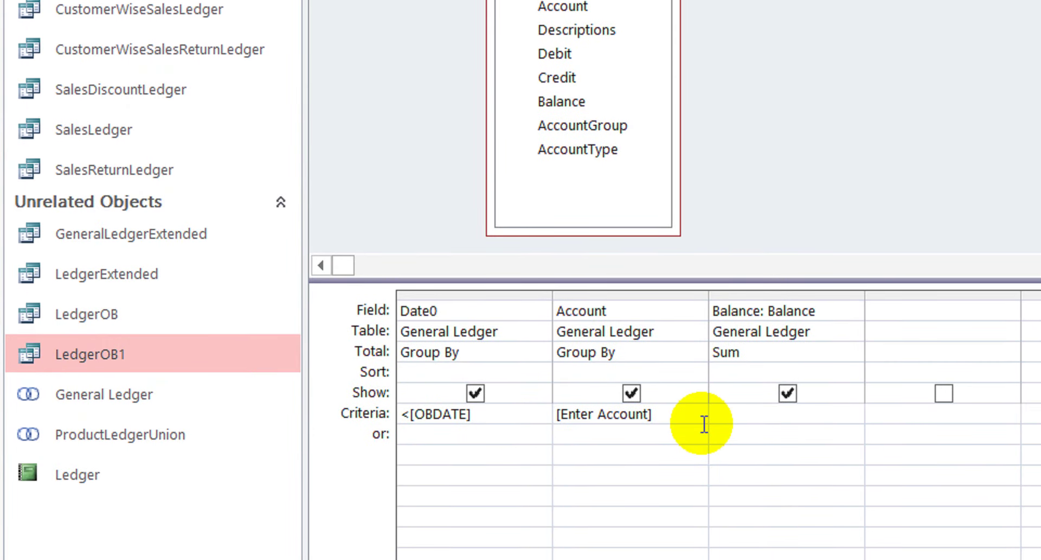
left_click(700, 420)
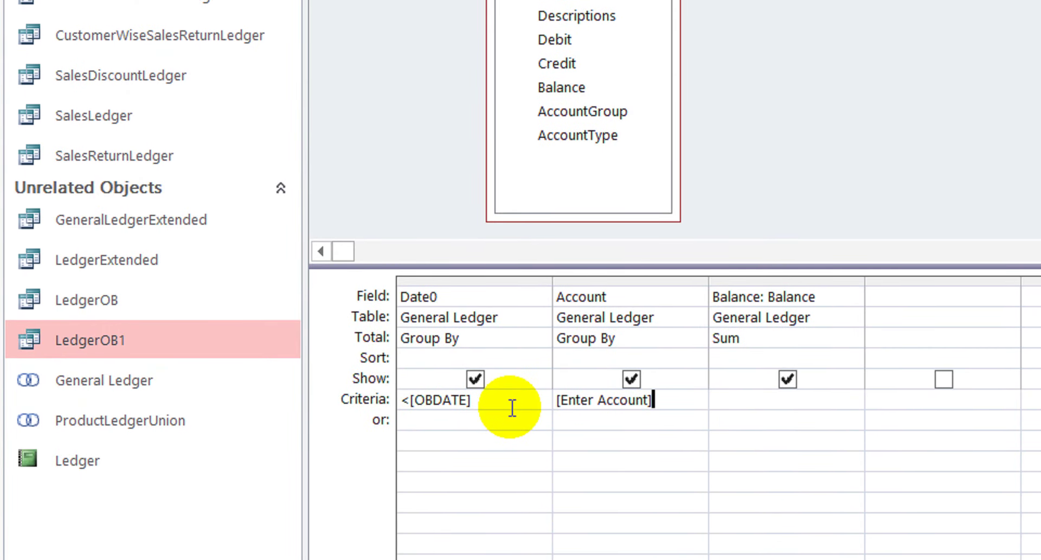
left_click(512, 407)
key("shift+Left")
key("shift+Left")
key("shift+Left")
key("shift+Left")
key("shift+Left")
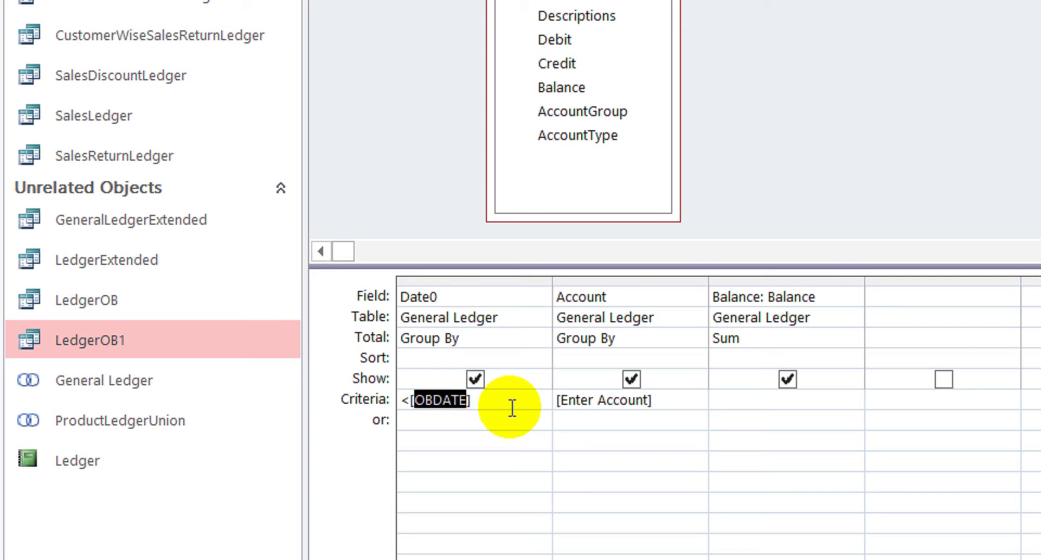
type("stdate")
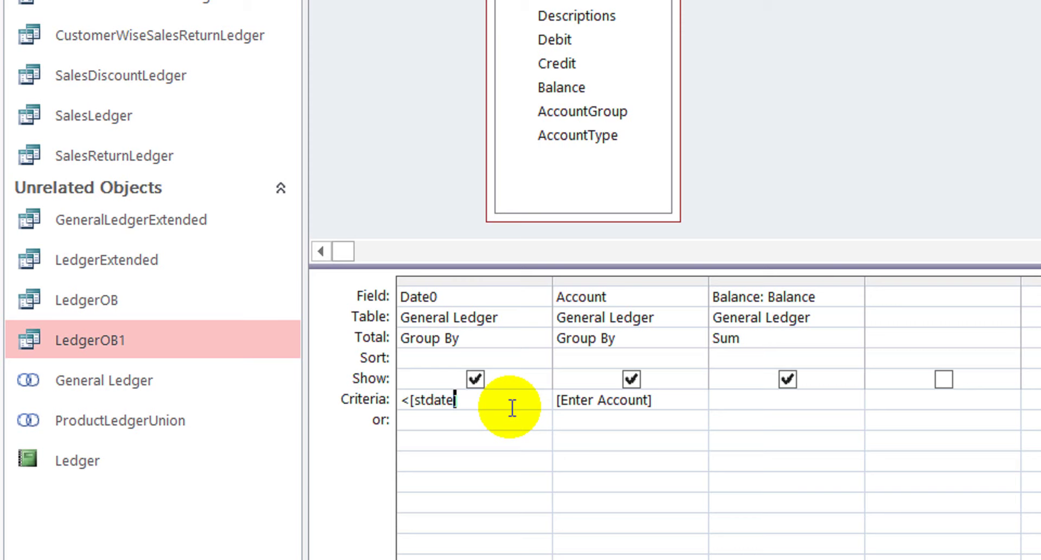
key("Down")
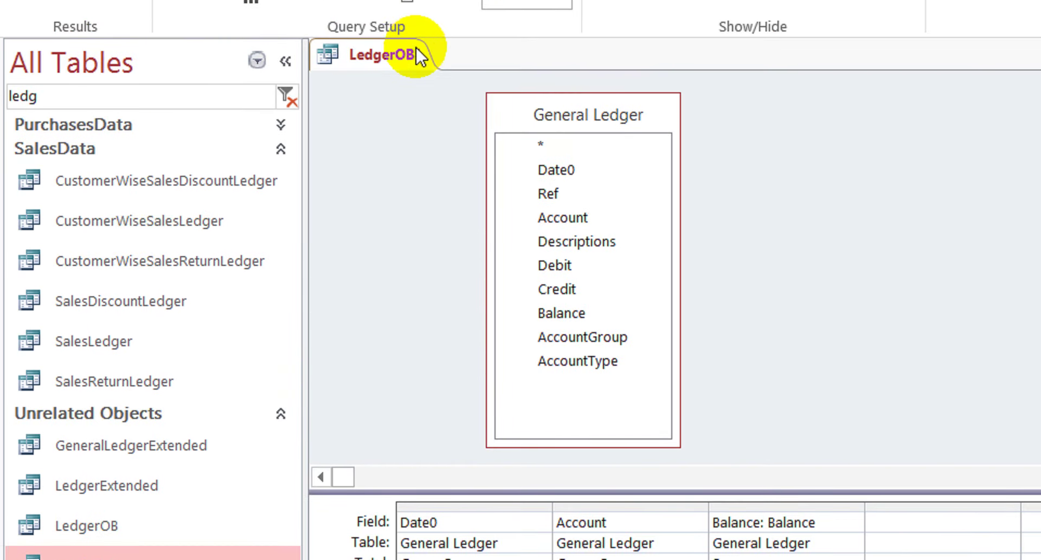
right_click(411, 111)
left_click(469, 163)
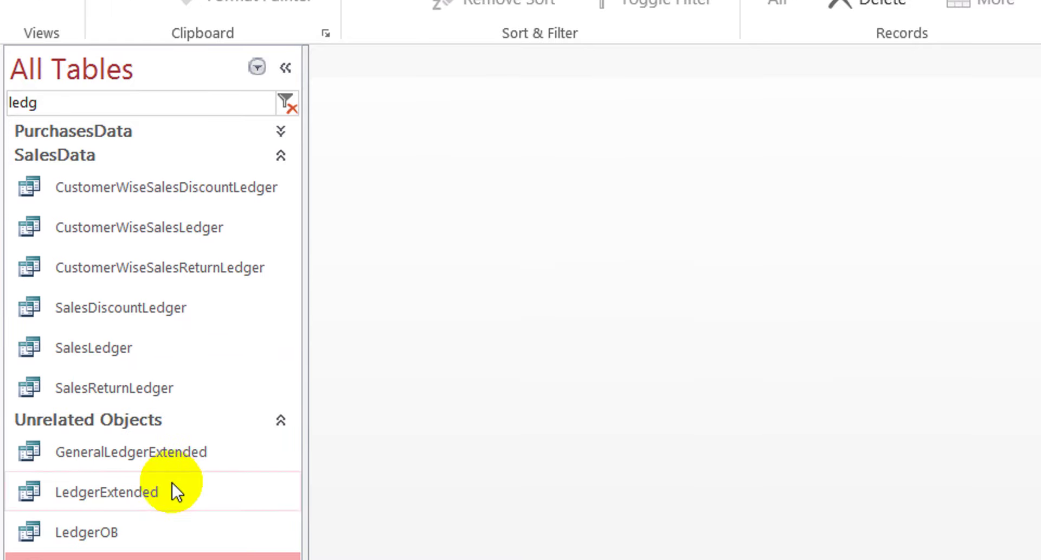
Run the Ledger report with StDate 1-1, endDate 30-10 and account sales, debug the halted load code, and close the report
left_click(80, 445)
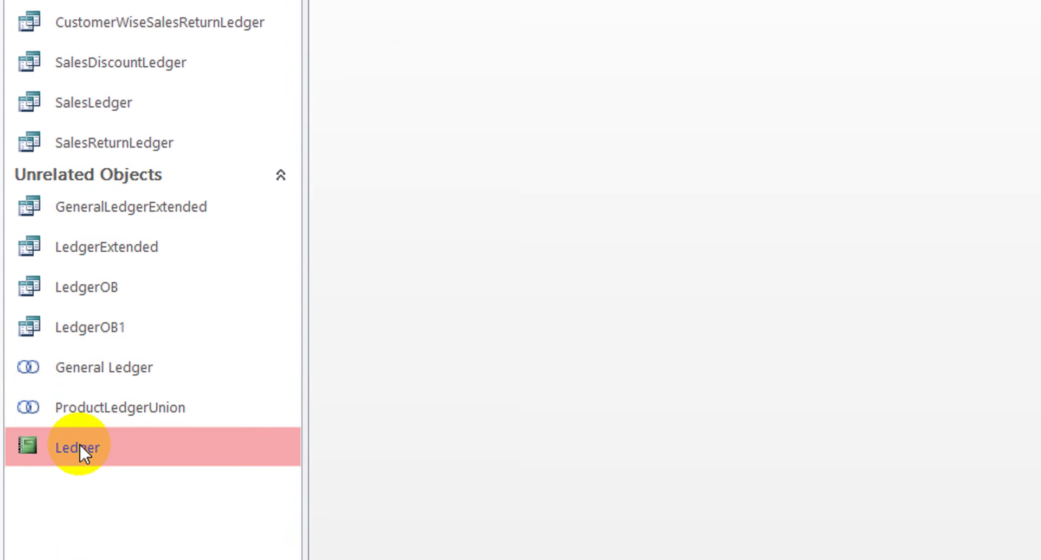
double_click(79, 446)
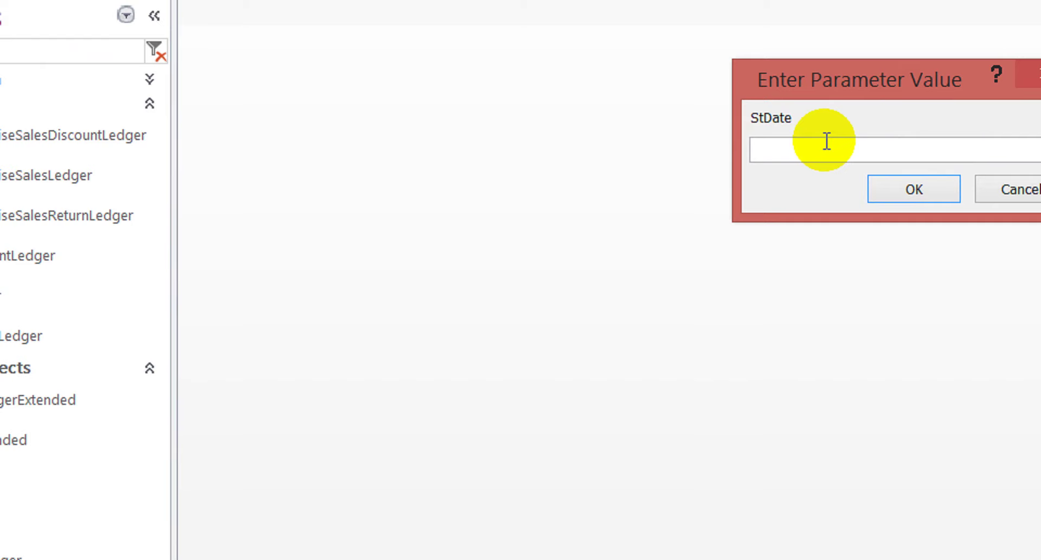
type("1-1")
key("Return")
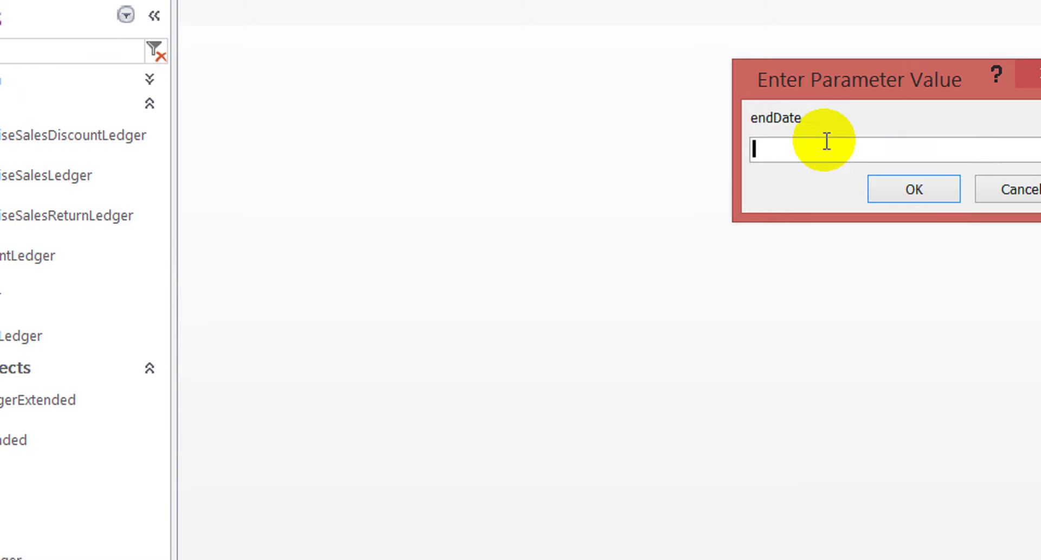
type("30-10")
key("Return")
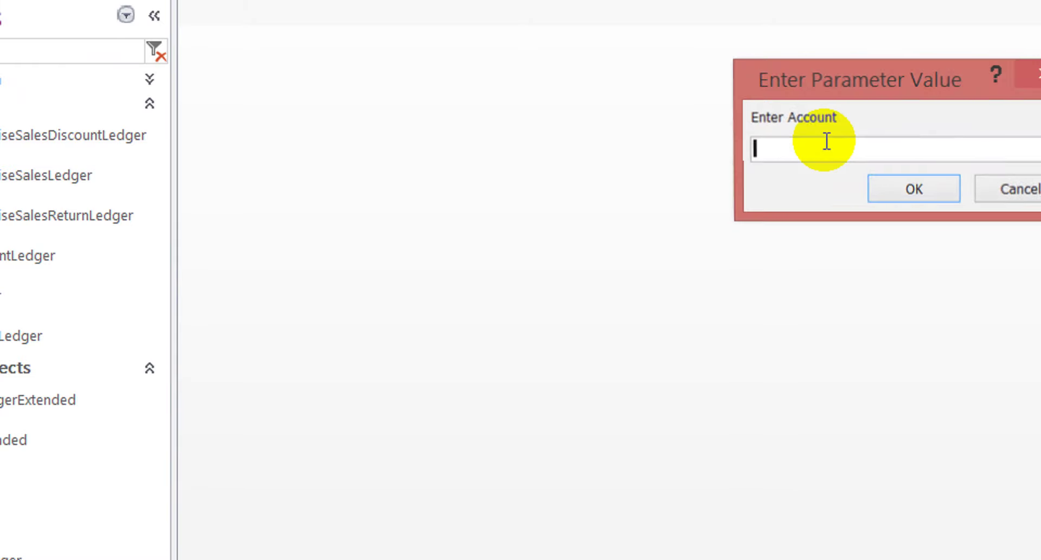
type("sales")
key("Return")
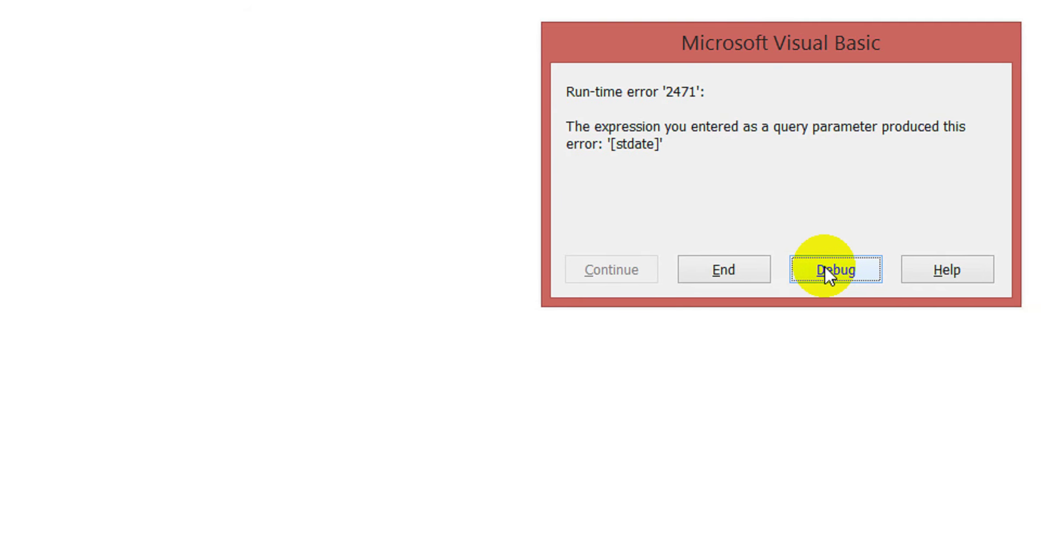
left_click(825, 269)
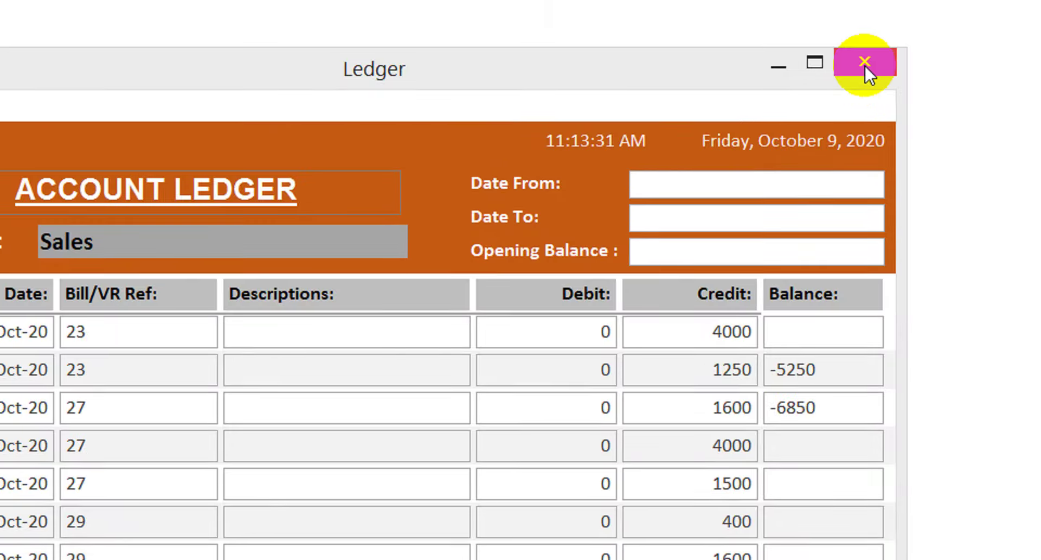
left_click(883, 16)
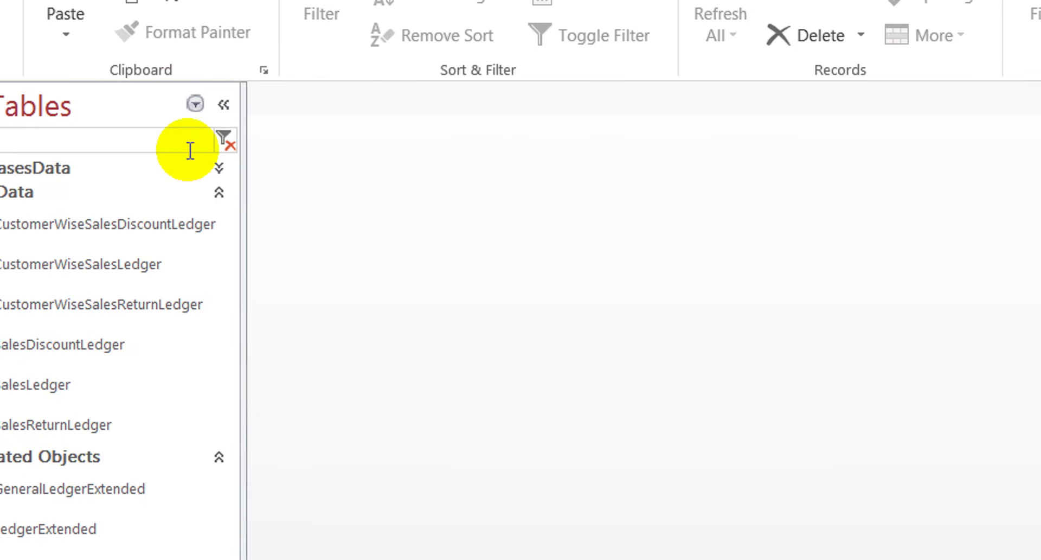
left_click_drag(98, 141, 7, 139)
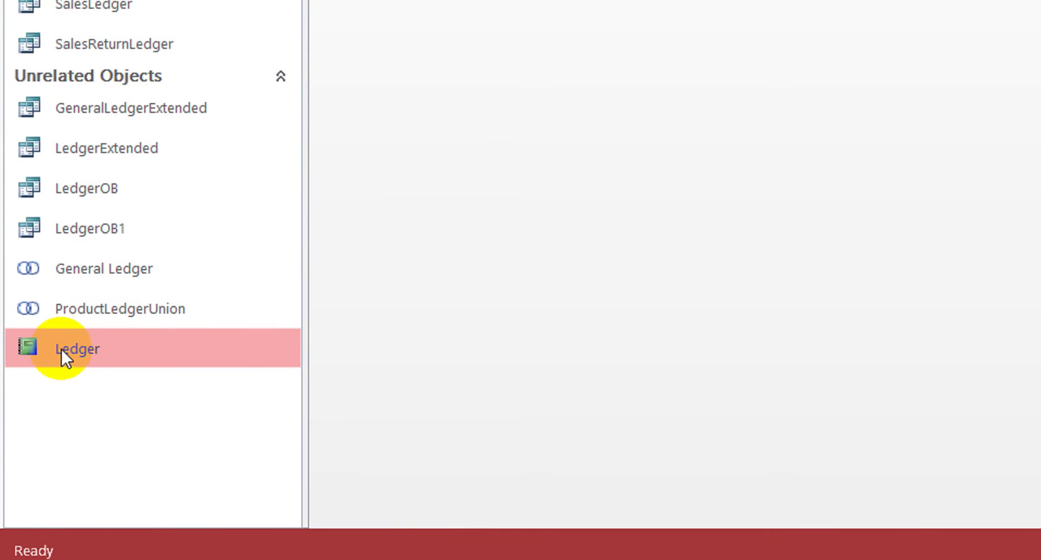
double_click(61, 350)
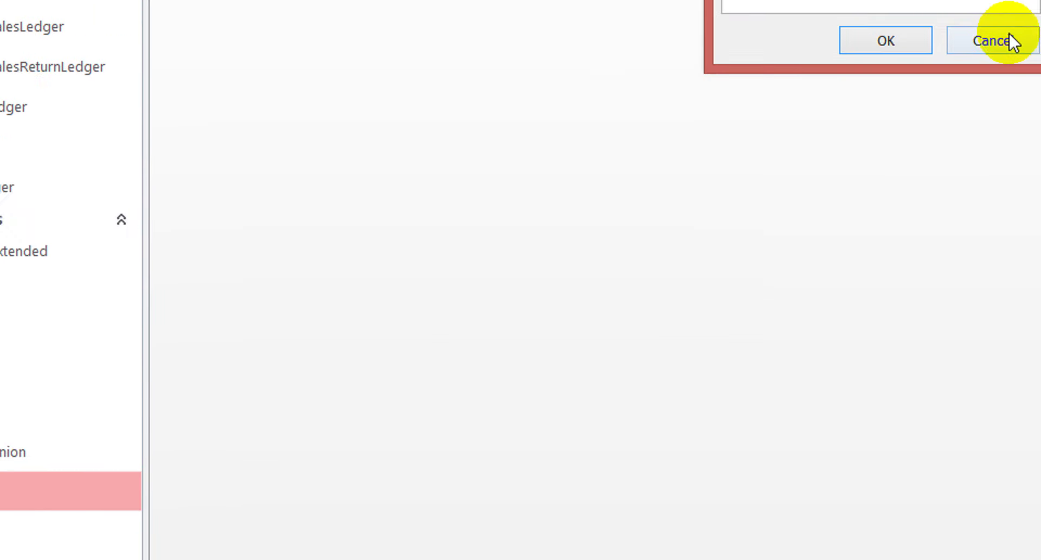
left_click(1010, 42)
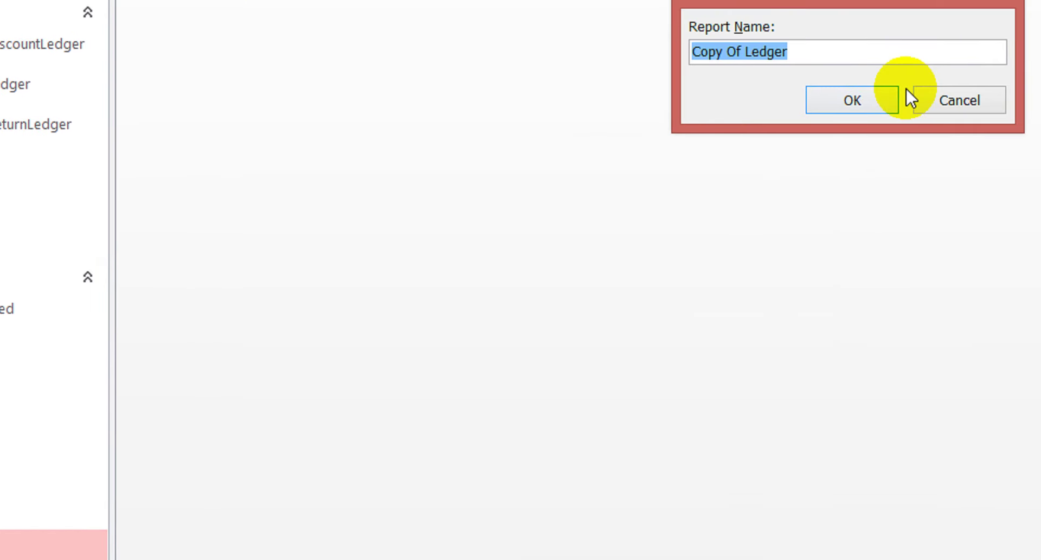
Paste a copy of the Ledger report under the name Trial Balance Level 1
type("t")
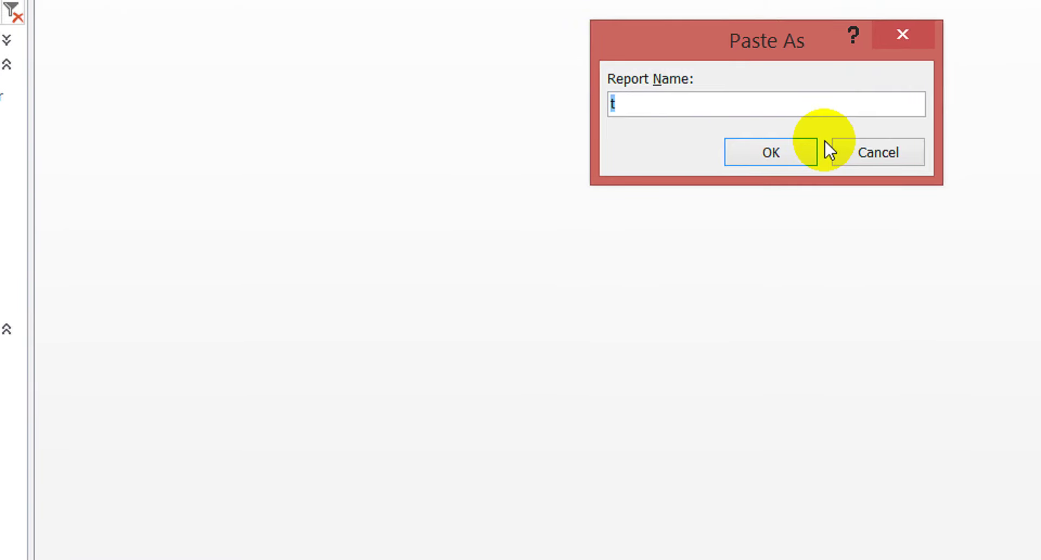
type("Trial Balance")
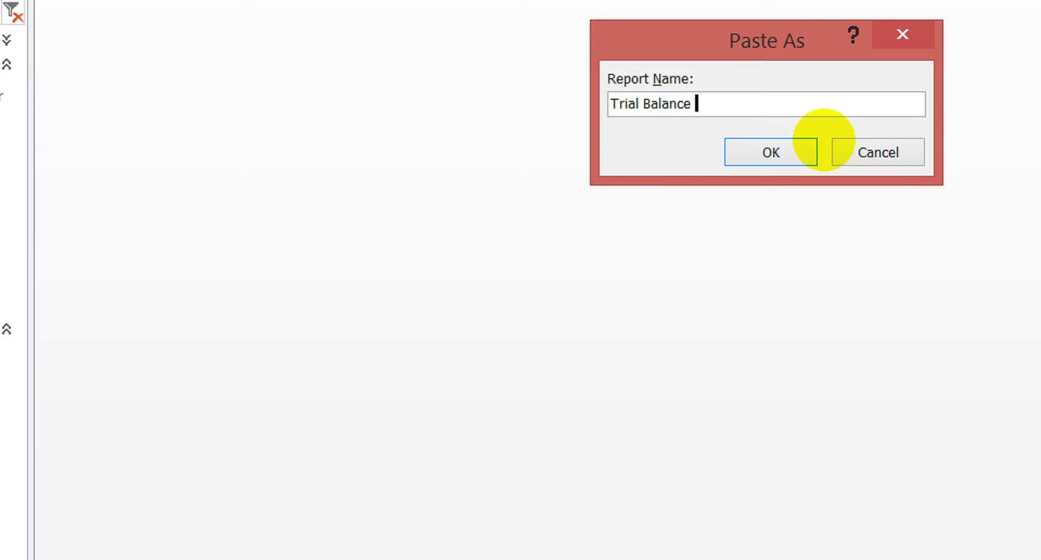
key("Left")
key("Right")
left_click(779, 152)
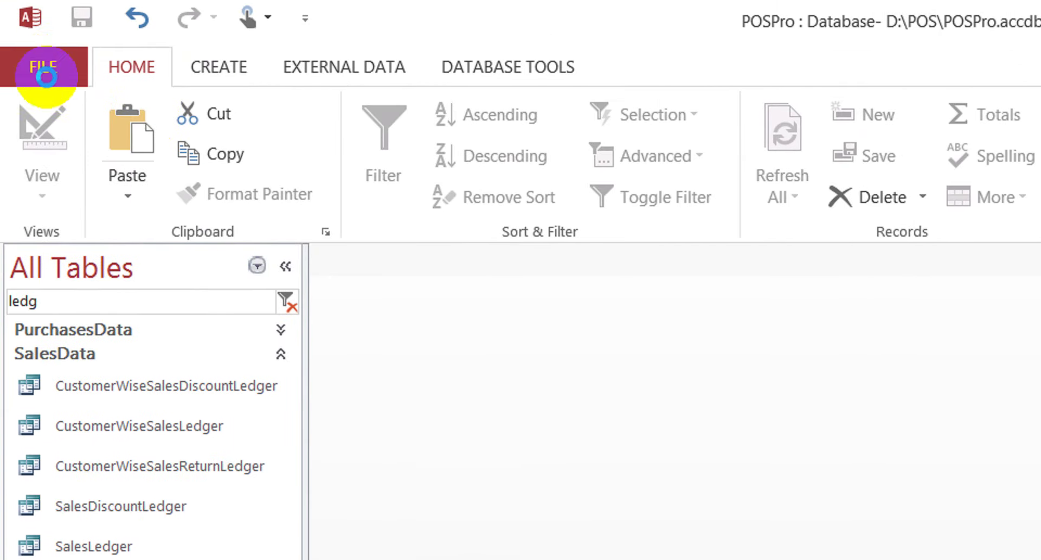
Compact and repair the POSPro database
left_click(42, 70)
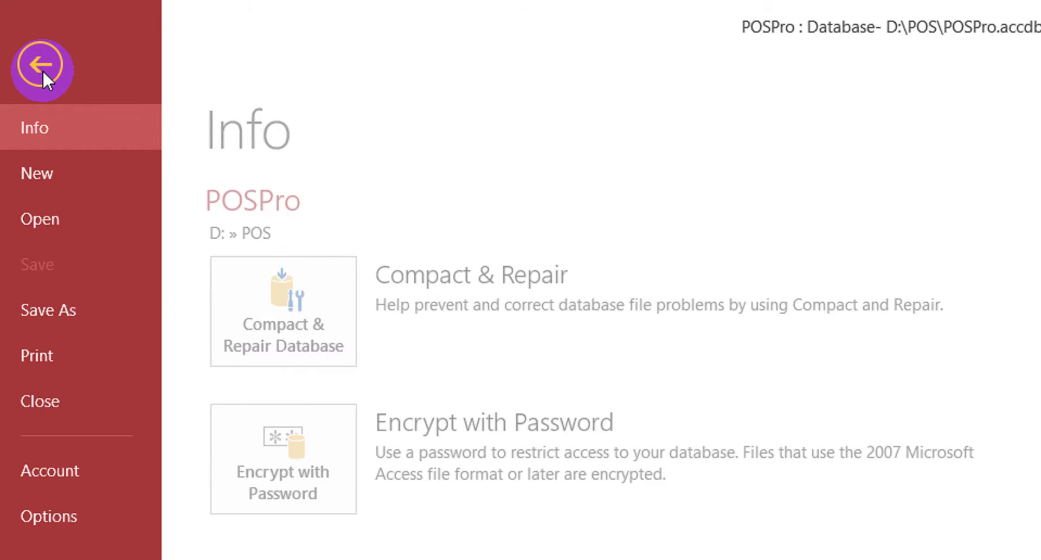
left_click(314, 301)
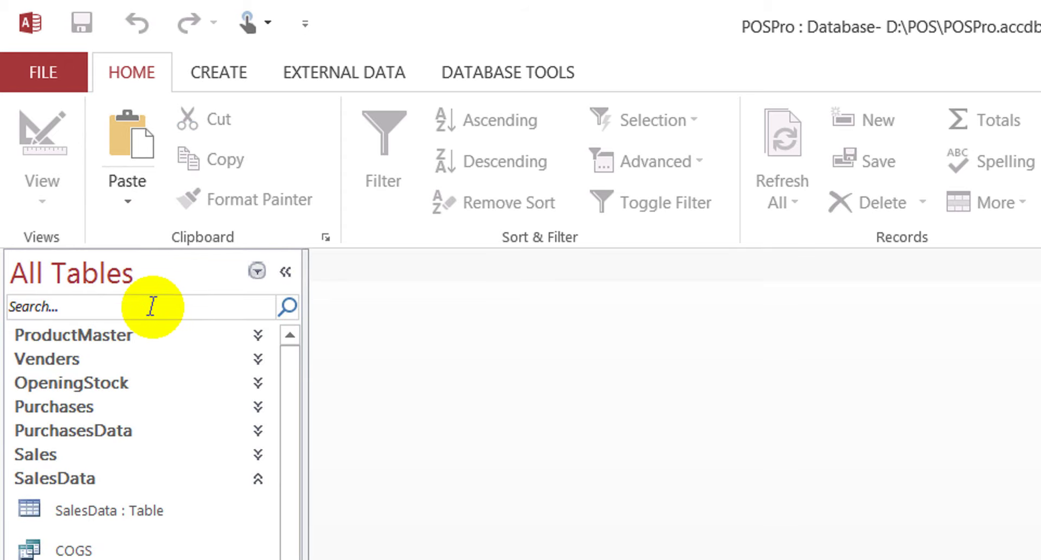
Filter the list of database objects by tr
left_click(151, 307)
type("tril")
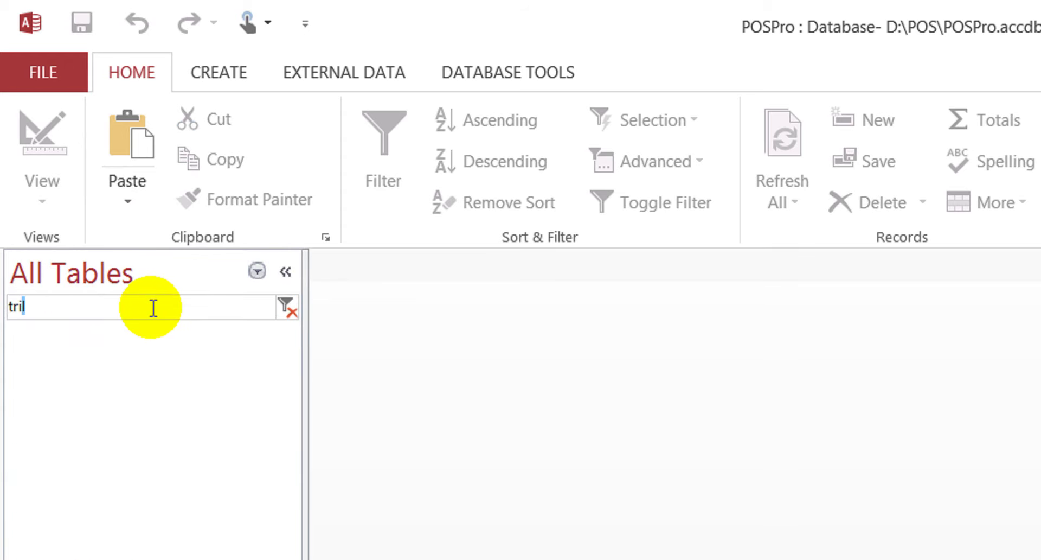
key("BackSpace")
type("tr")
key("BackSpace")
type("t")
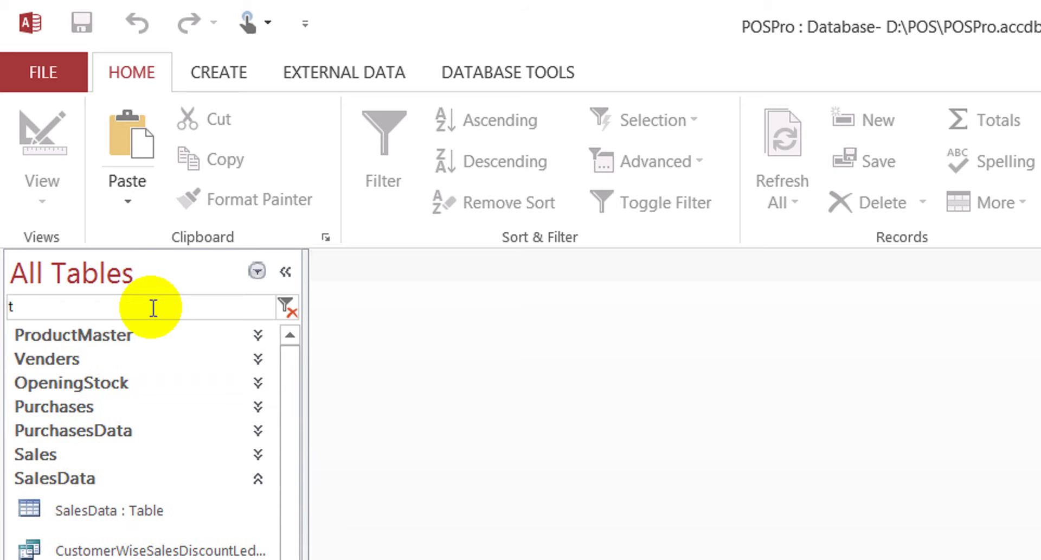
double_click(23, 309)
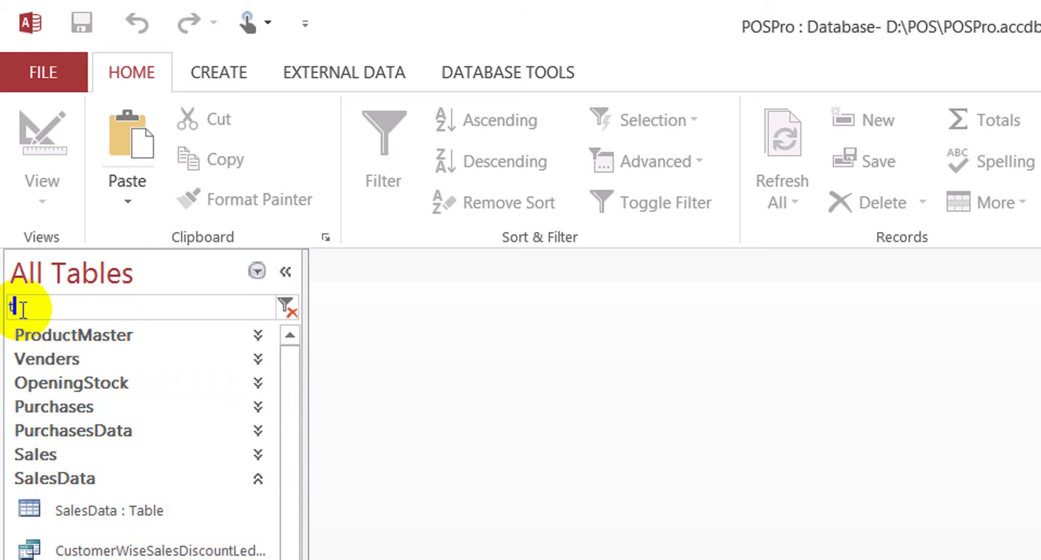
type("tr")
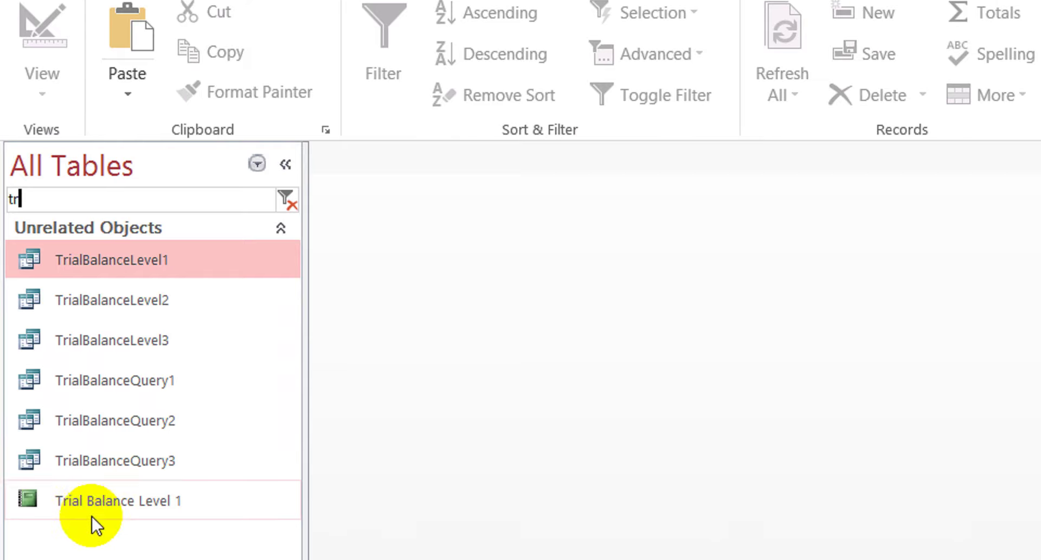
Paste a copy of the Trial Balance Level 1 report under the name Trial Balance Level 2
left_click(112, 435)
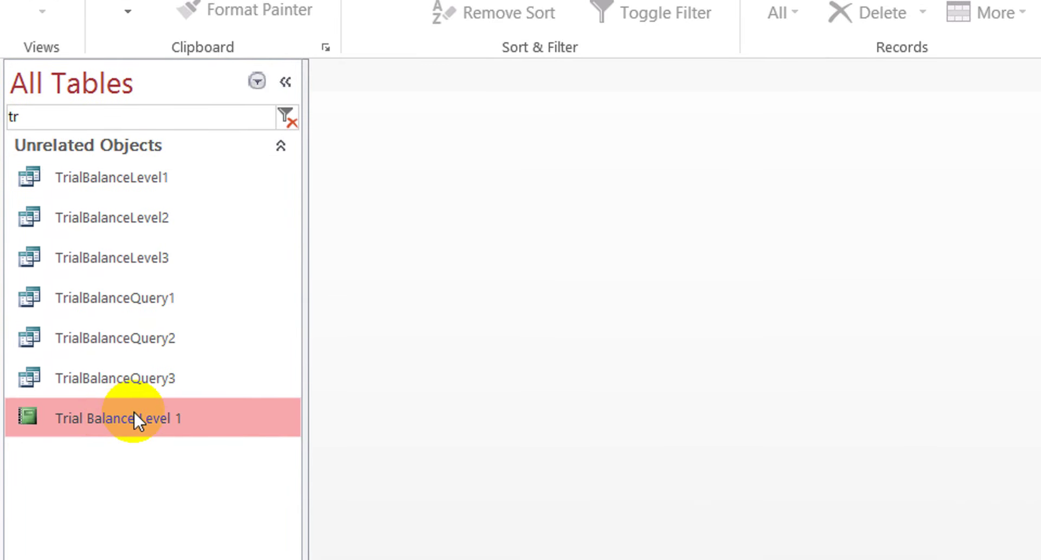
key("ctrl+v")
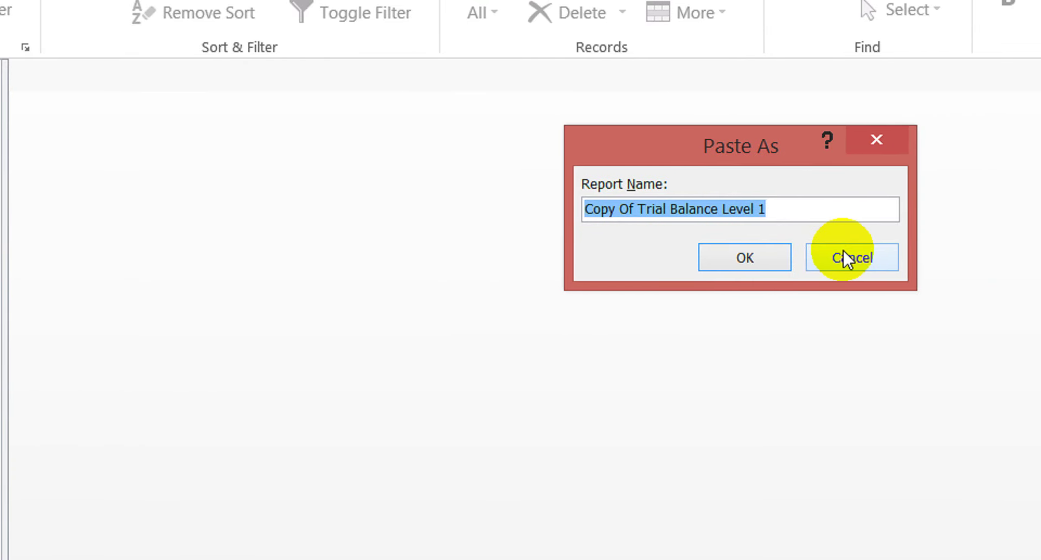
left_click(817, 214)
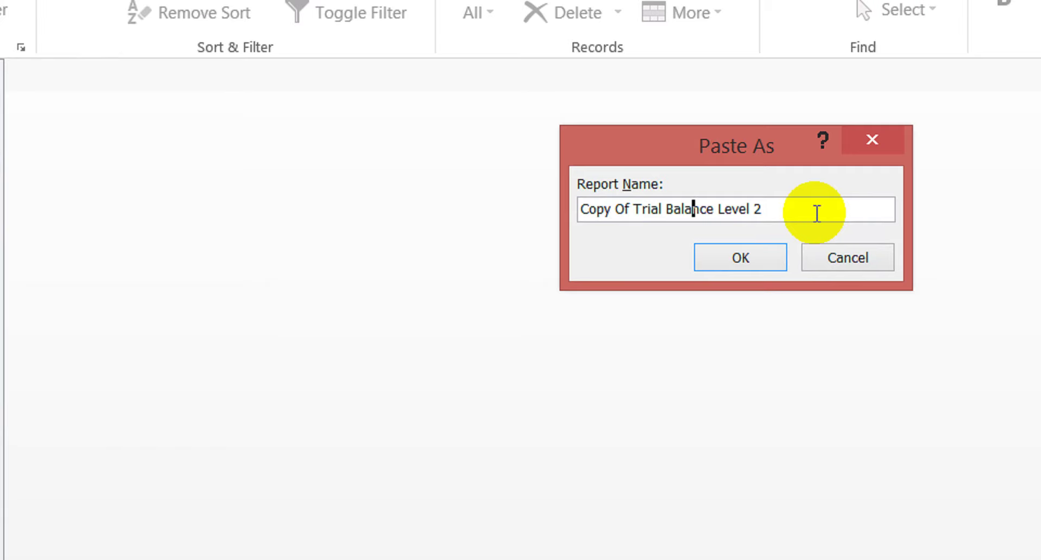
key("Delete")
key("Delete")
key("Delete")
key("Delete")
key("Delete")
key("Delete")
key("Delete")
key("Delete")
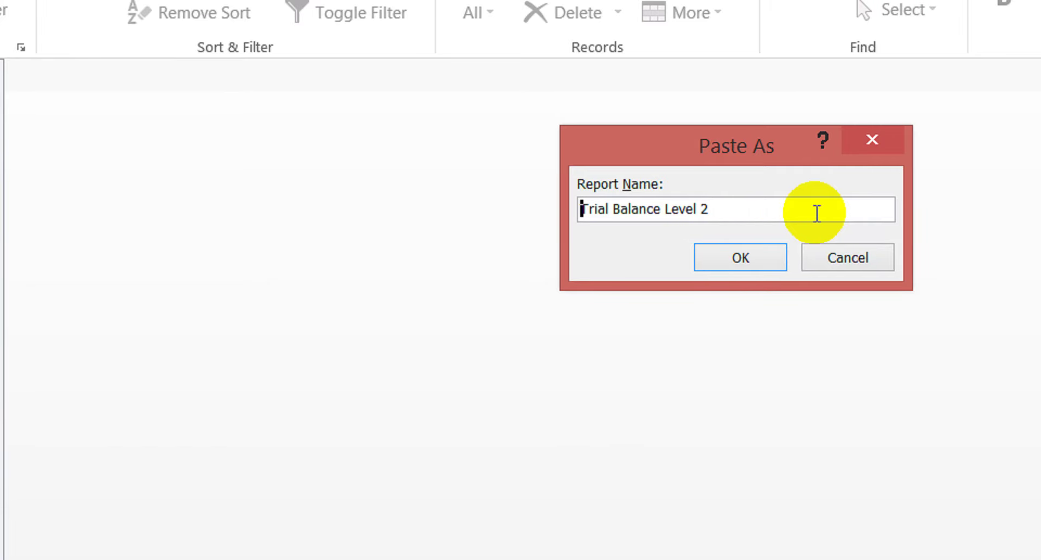
key("Return")
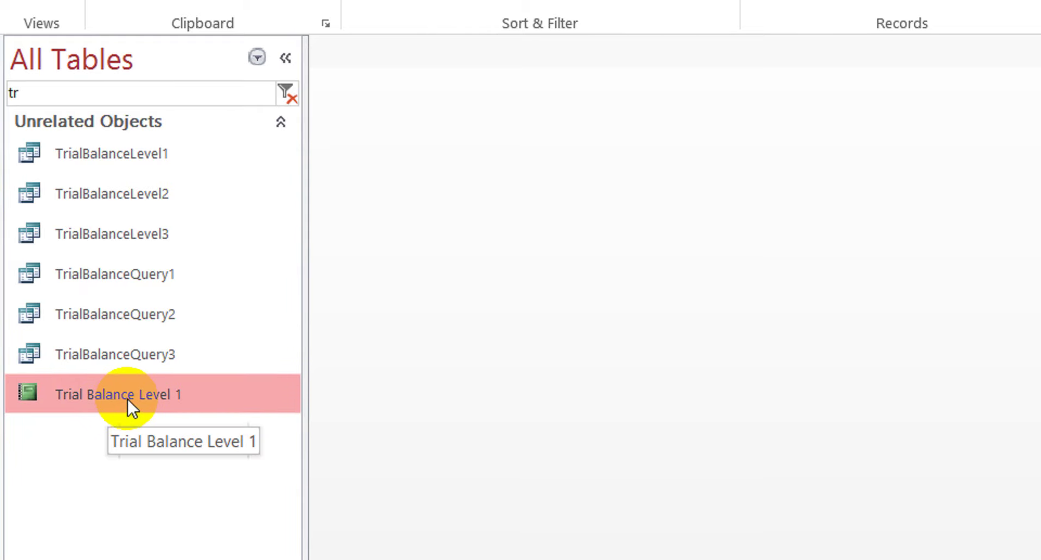
Paste another copy of the Trial Balance Level 1 report under the name Trial Balance Level 3
key("ctrl+v")
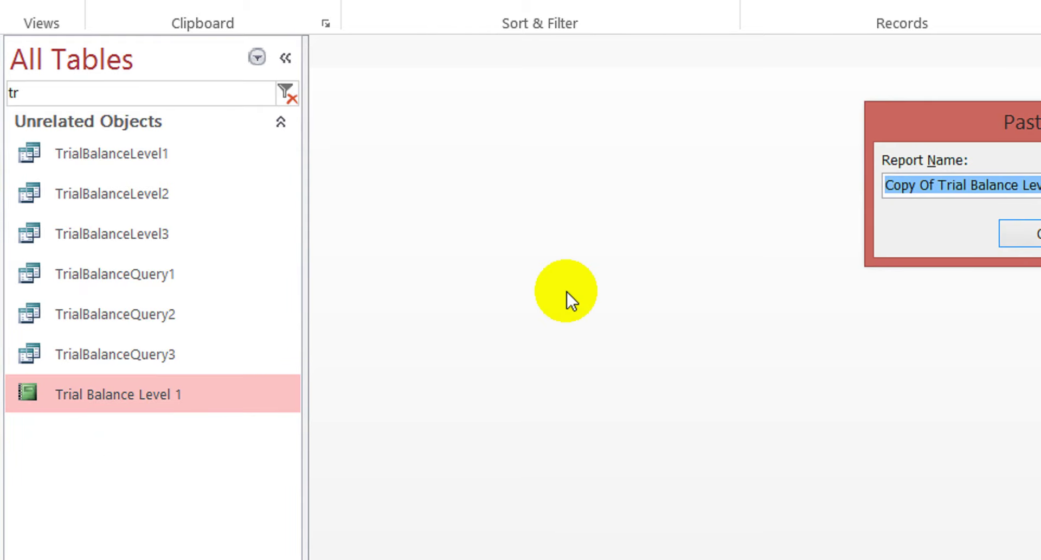
double_click(888, 186)
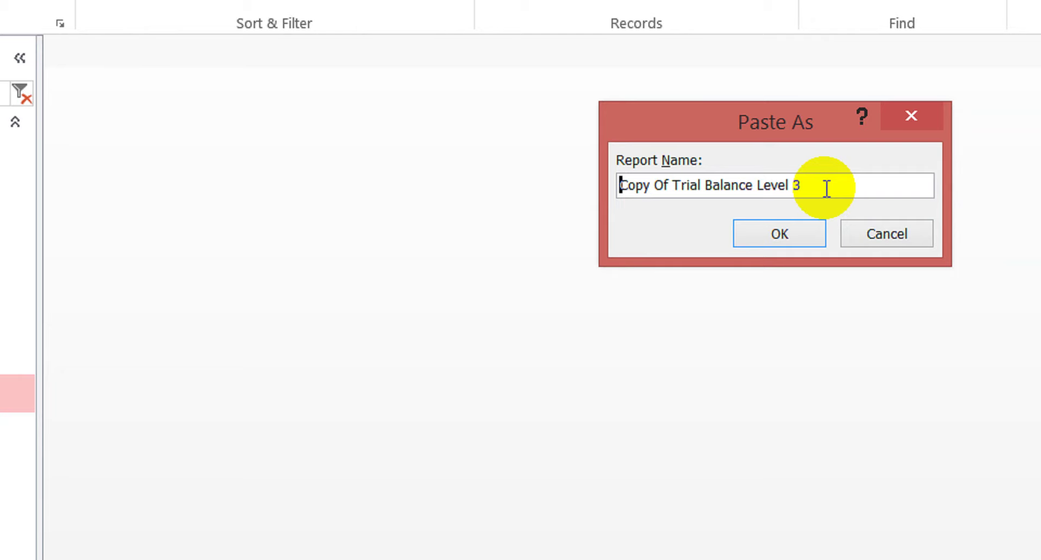
key("Delete")
key("Delete")
key("Delete")
key("Delete")
key("Delete")
key("Delete")
key("Delete")
key("Delete")
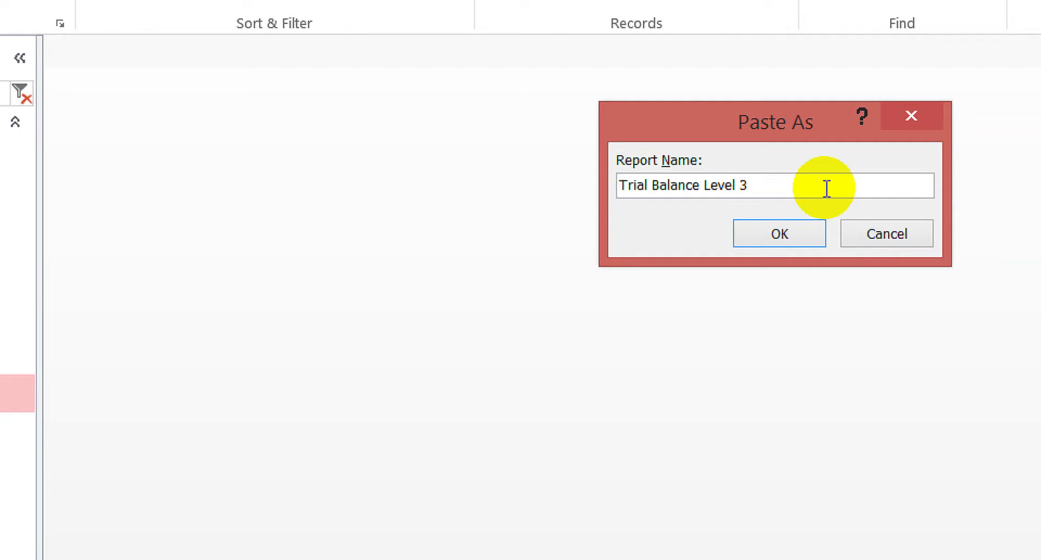
key("Return")
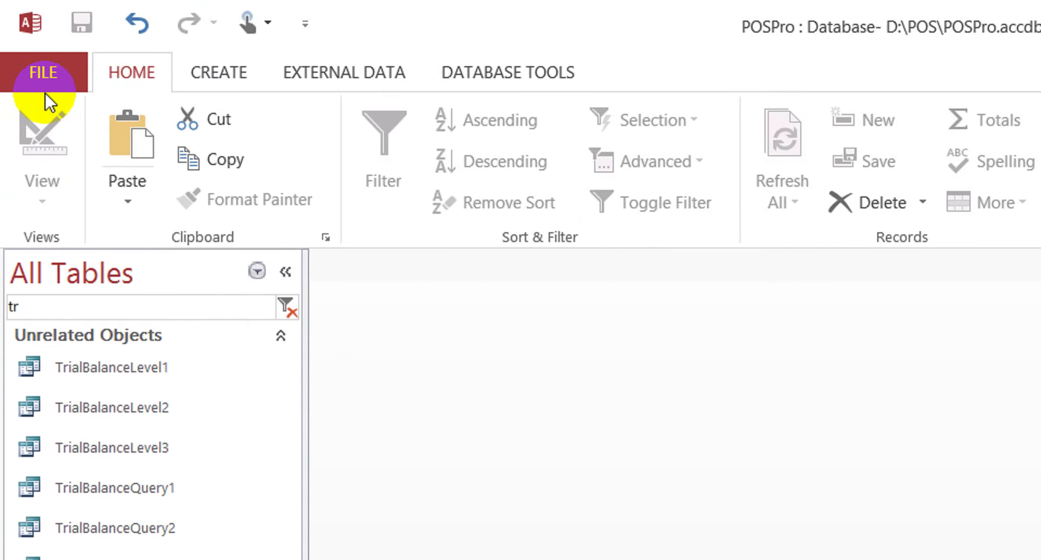
Compact and repair the POSPro database, and filter the list of database objects by tri
left_click(49, 84)
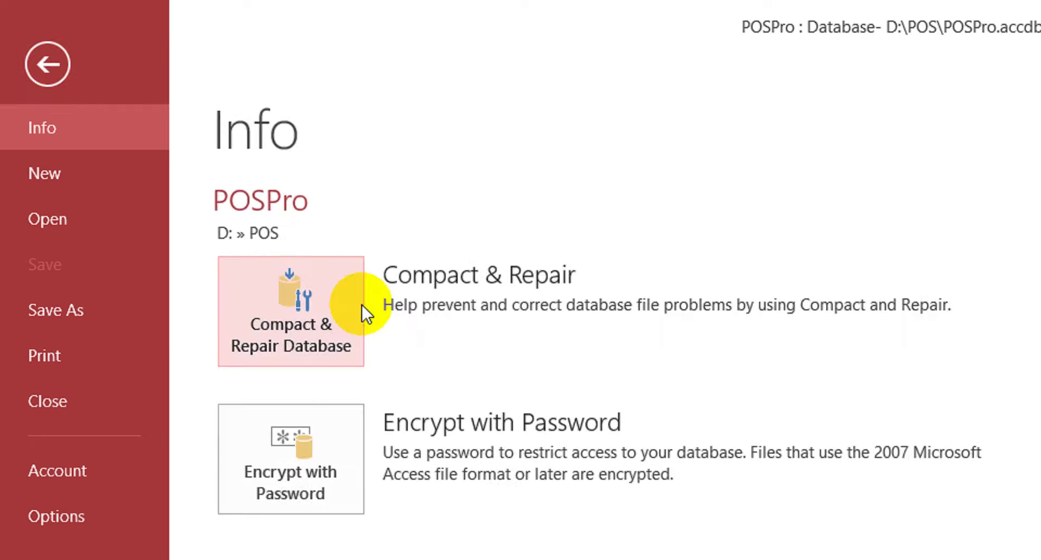
left_click(333, 303)
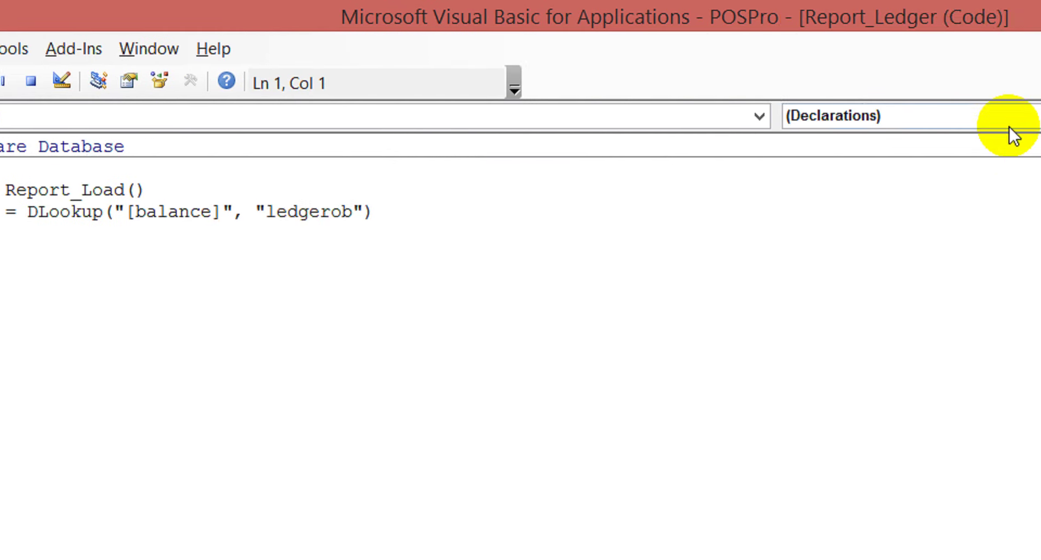
left_click(1014, 15)
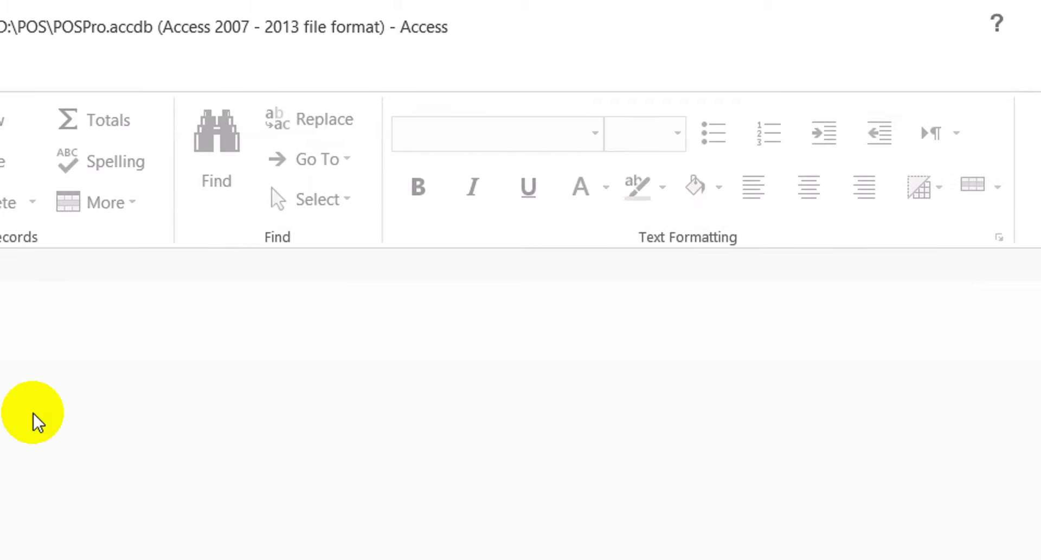
left_click(127, 99)
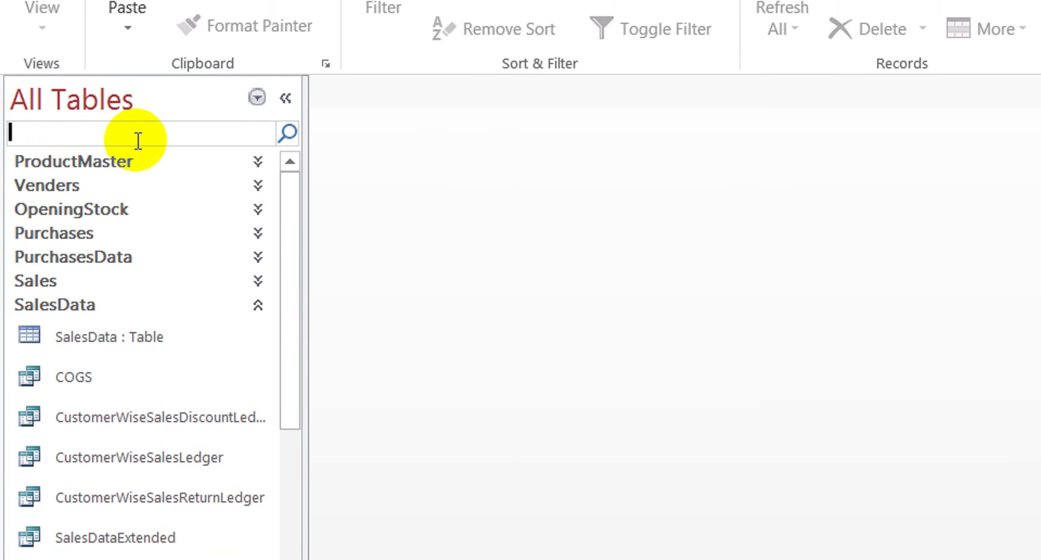
type("tri")
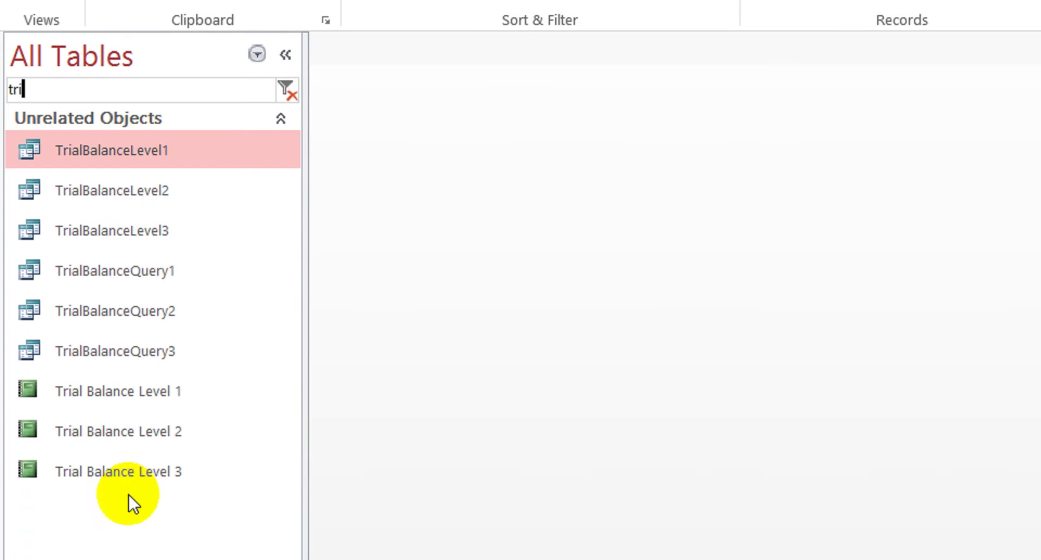
Filter the objects by led, inspect the Opening Balance text box of the Ledger report in Design View, and close the report
double_click(81, 111)
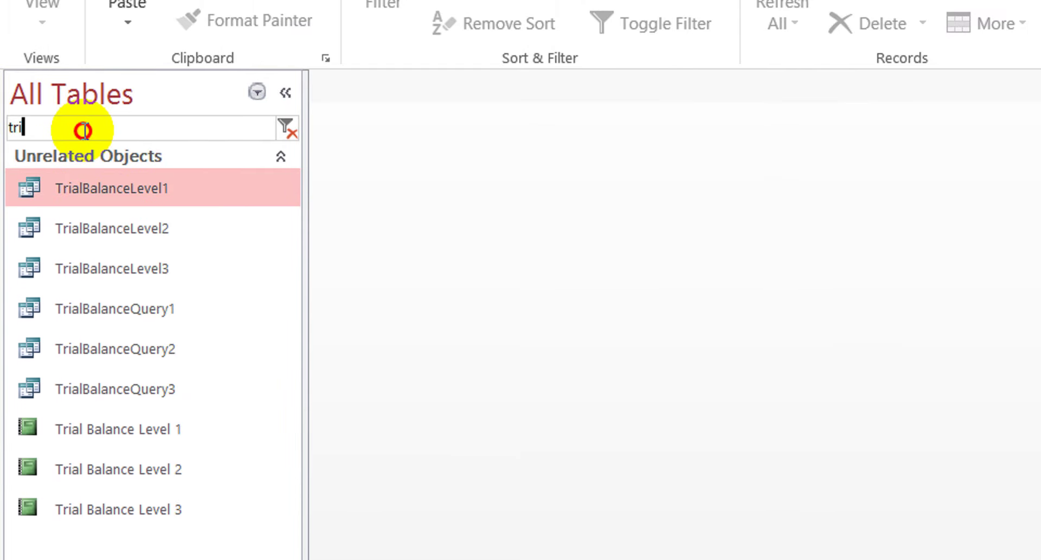
type("led")
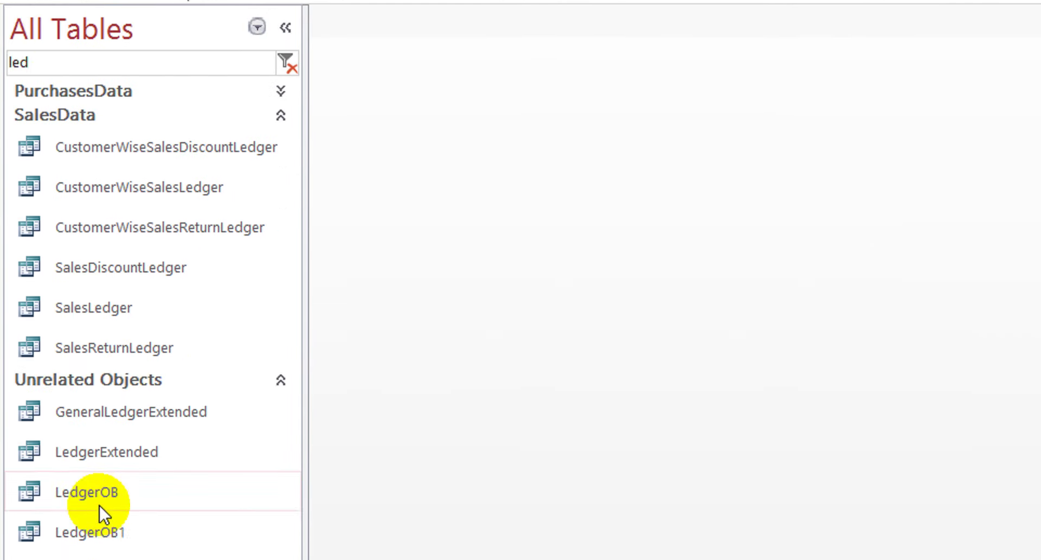
left_click(60, 434)
right_click(60, 434)
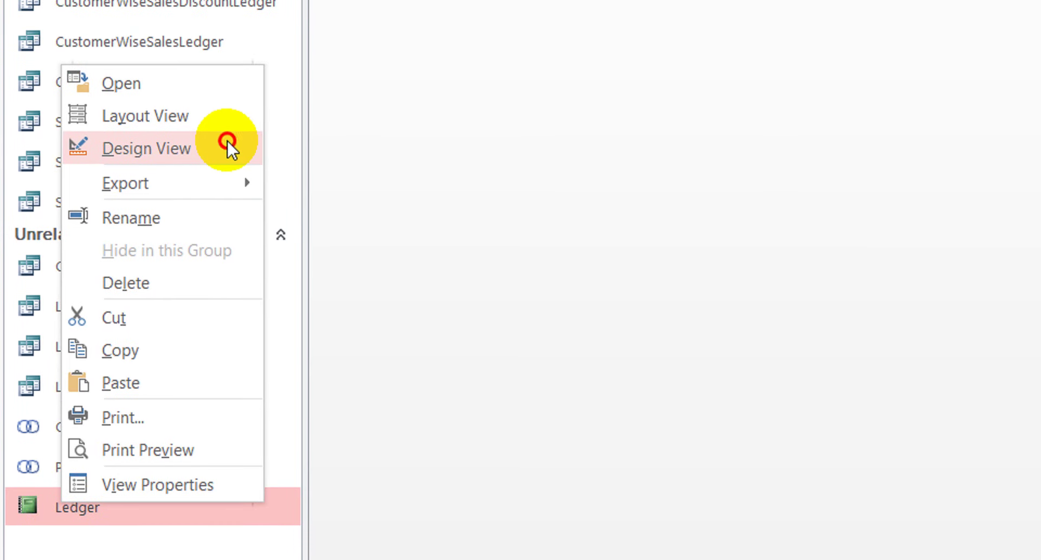
left_click(227, 141)
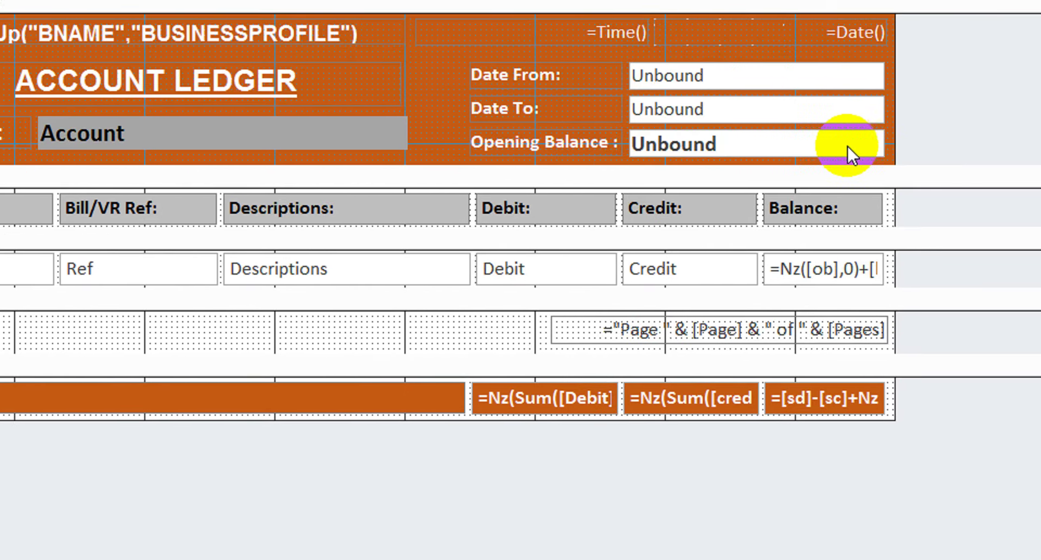
left_click(848, 146)
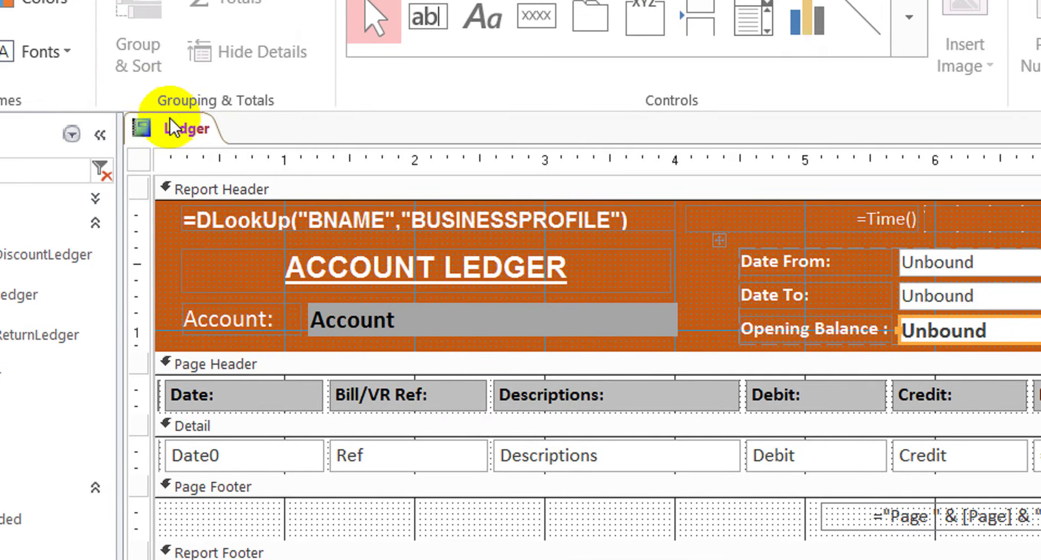
right_click(177, 131)
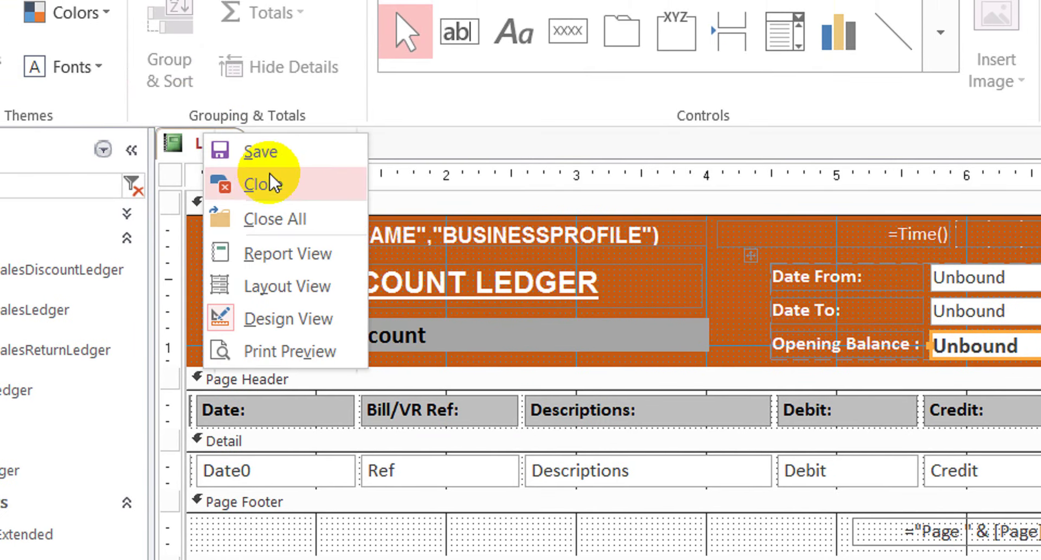
left_click(268, 178)
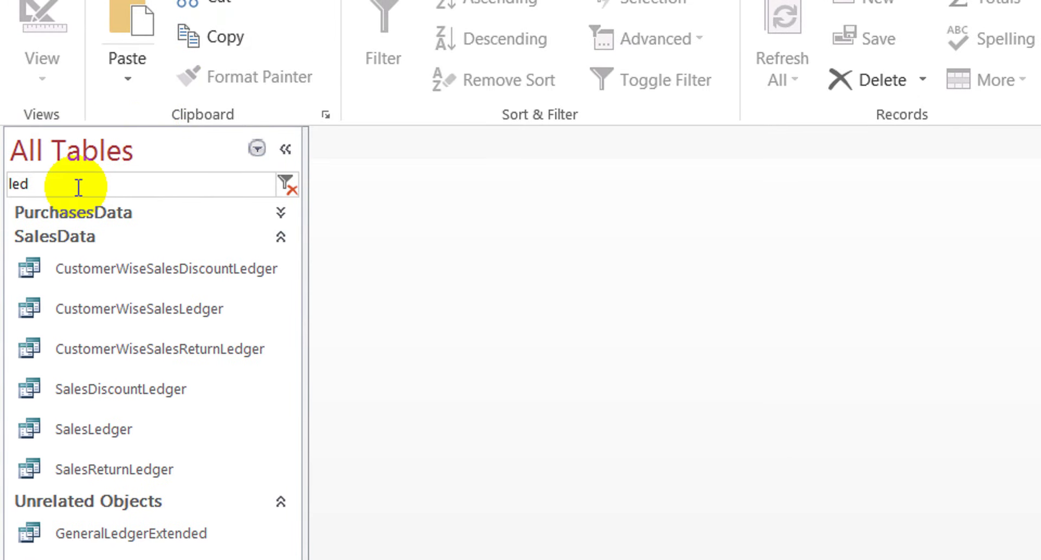
Filter the database objects by tri and open the Trial Balance Level 1 report in Design View
type("tri")
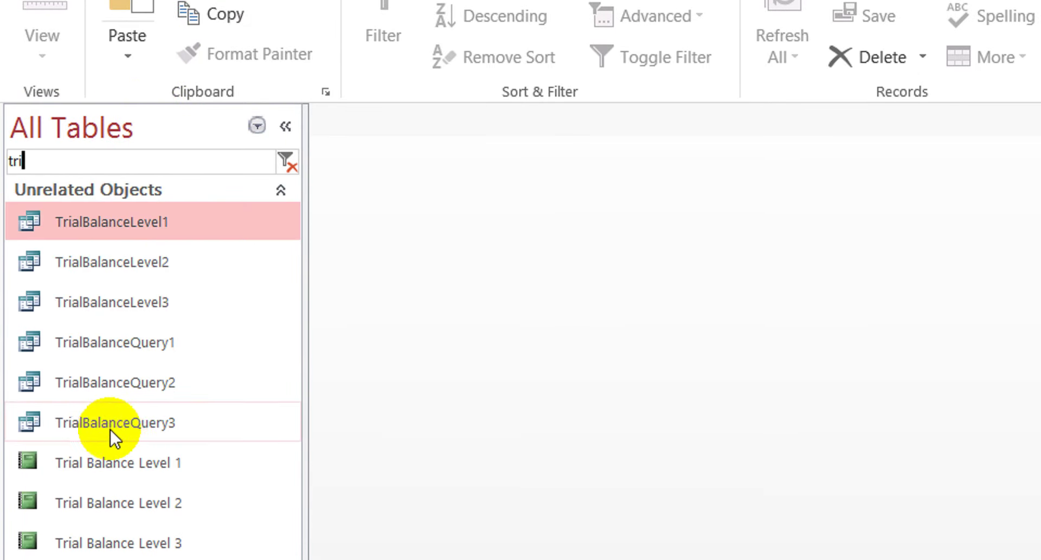
left_click(128, 483)
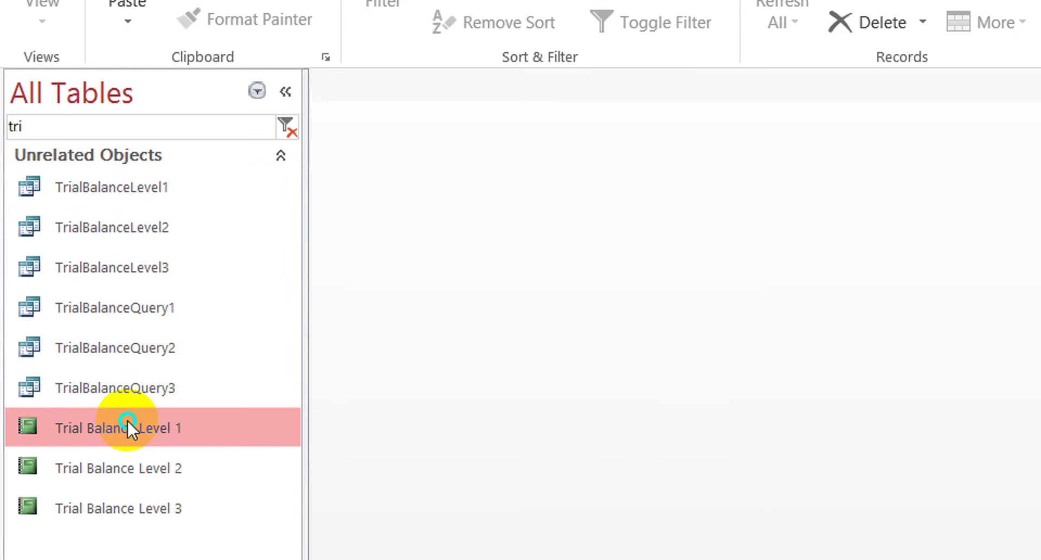
right_click(128, 426)
left_click(301, 434)
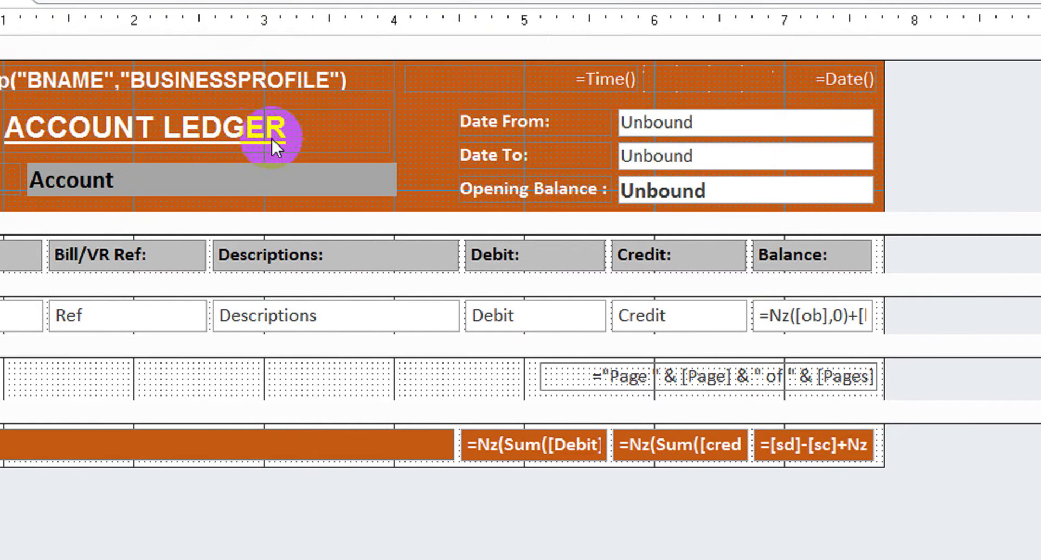
Replace the ACCOUNT LEDGER title in the report header with the expression =[name]
left_click(111, 103)
left_click(253, 140)
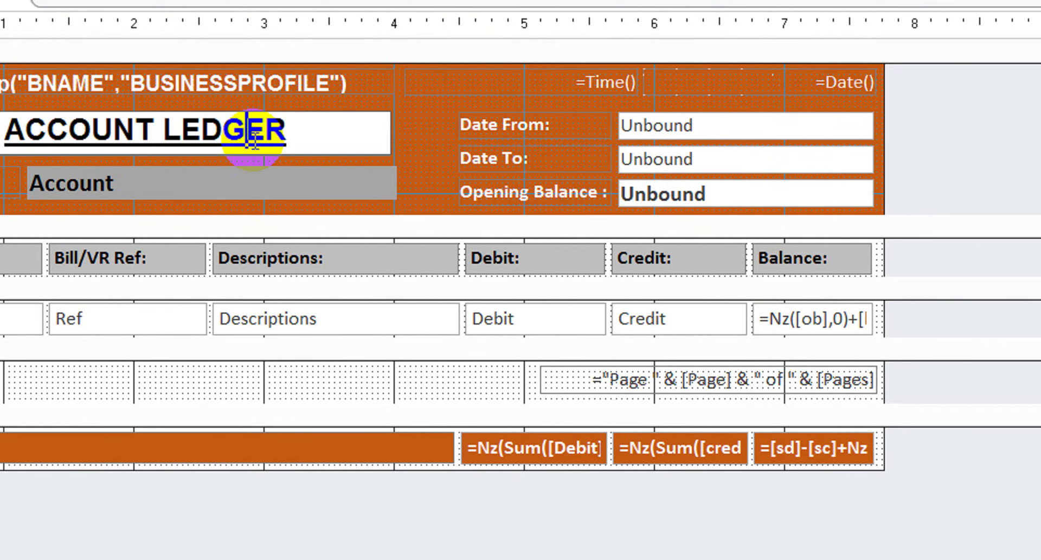
left_click_drag(299, 140, 7, 137)
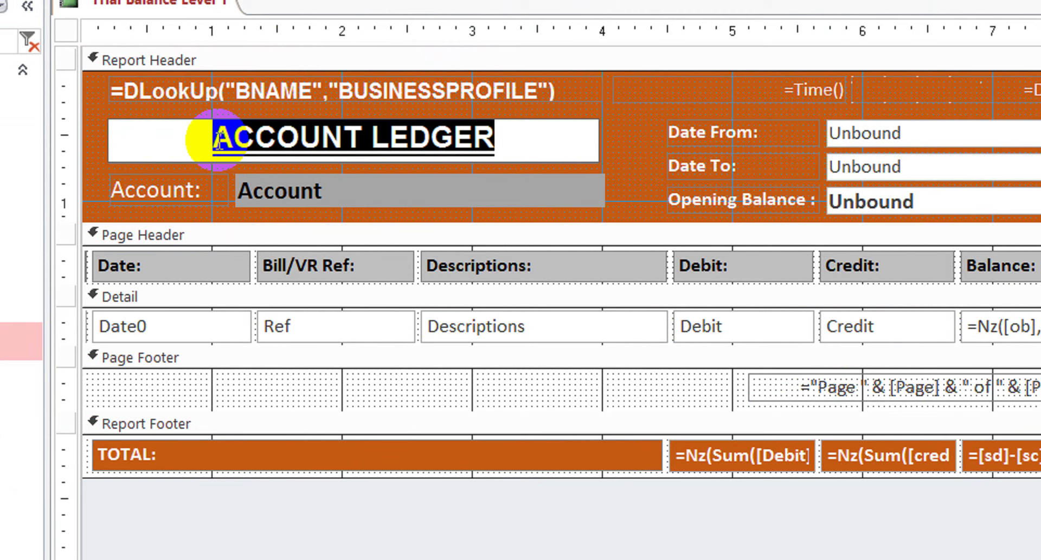
type("N")
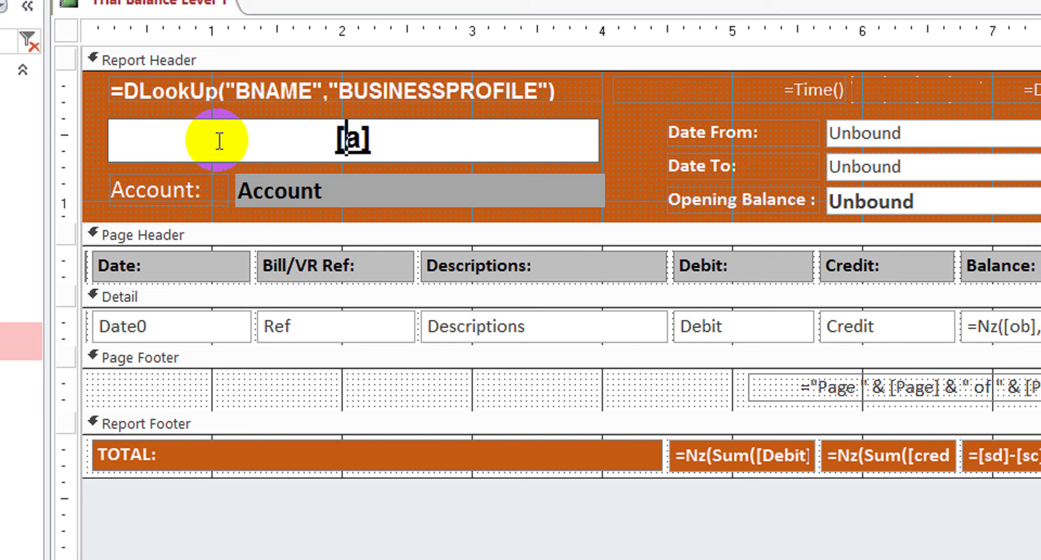
type("name")
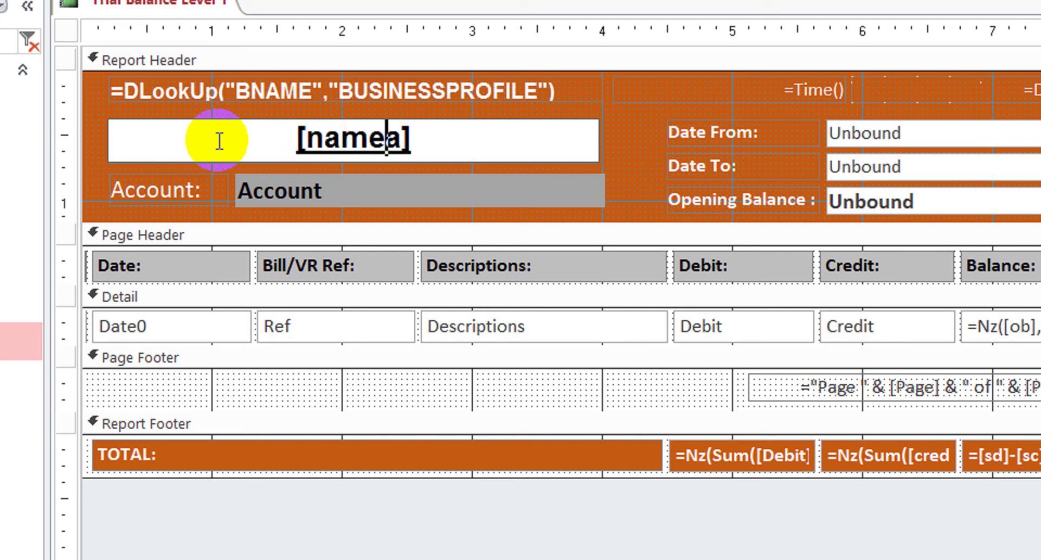
key("Delete")
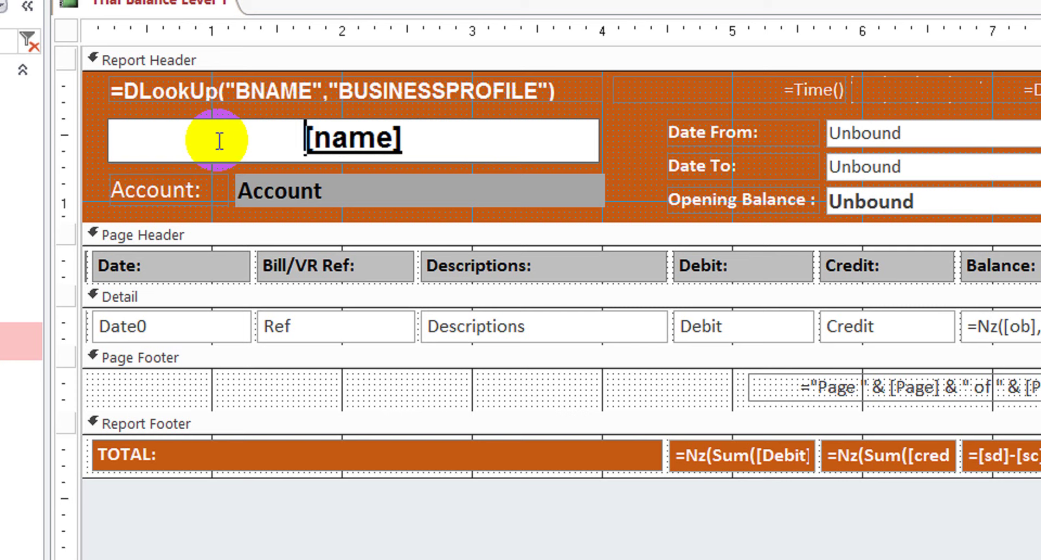
type("=")
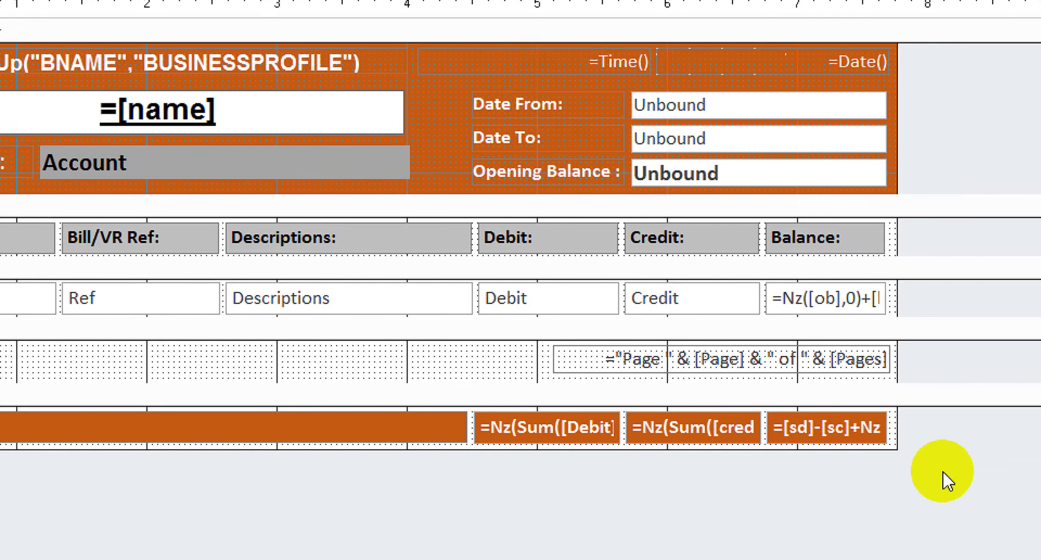
left_click(895, 450)
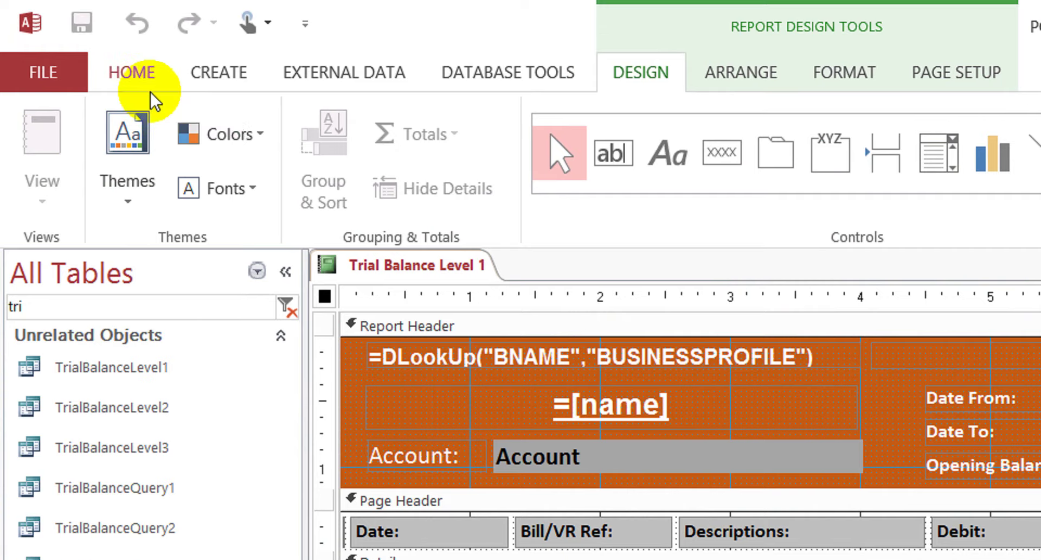
Delete the Opening Balance text box and its label from the report header
left_click(139, 76)
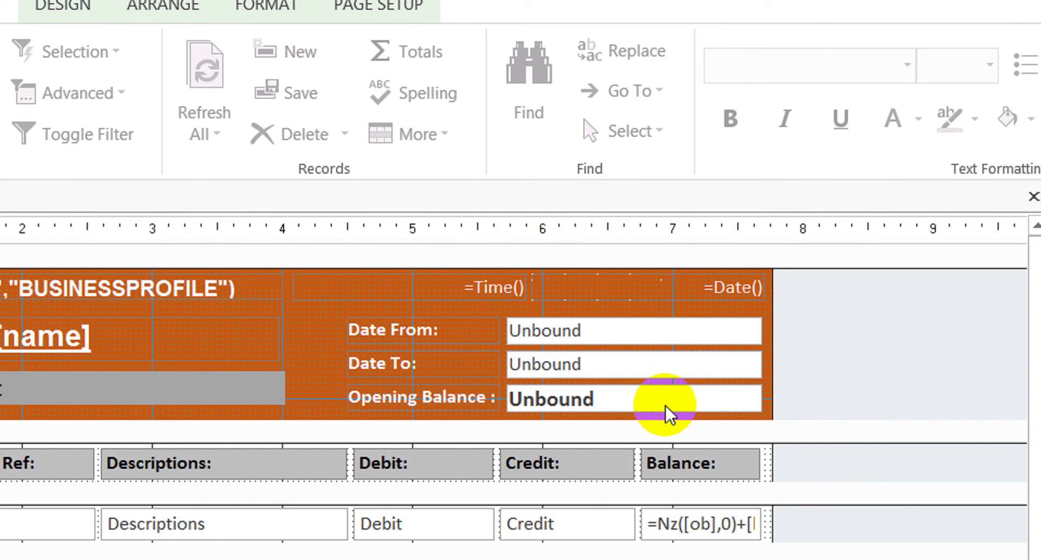
left_click(676, 418)
left_click(669, 403)
key("Delete")
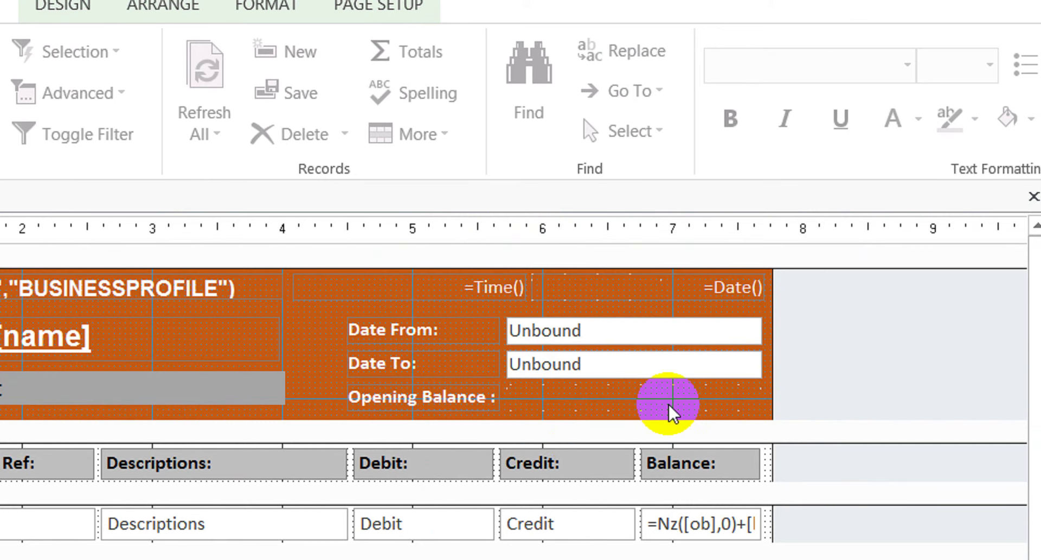
left_click(470, 392)
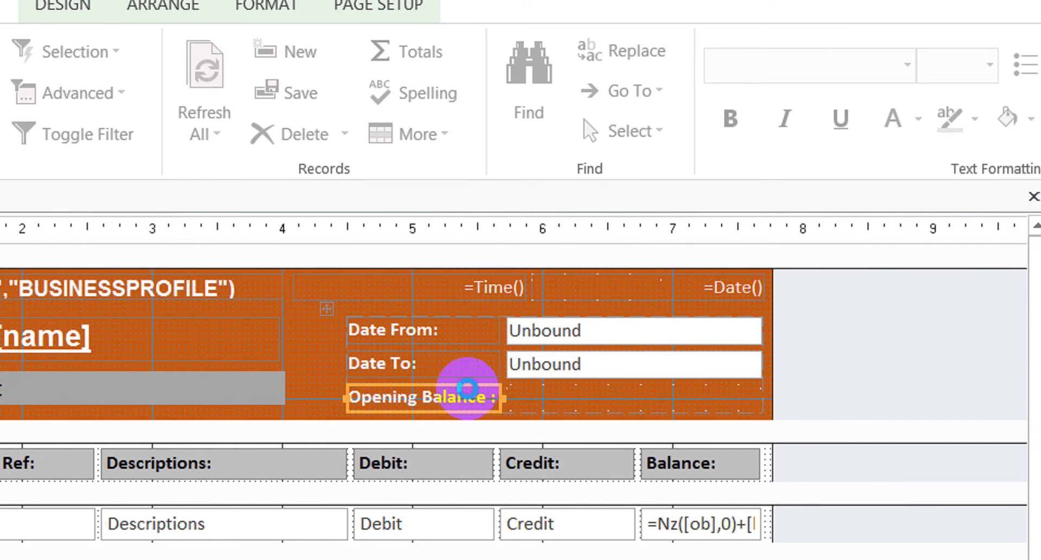
key("Delete")
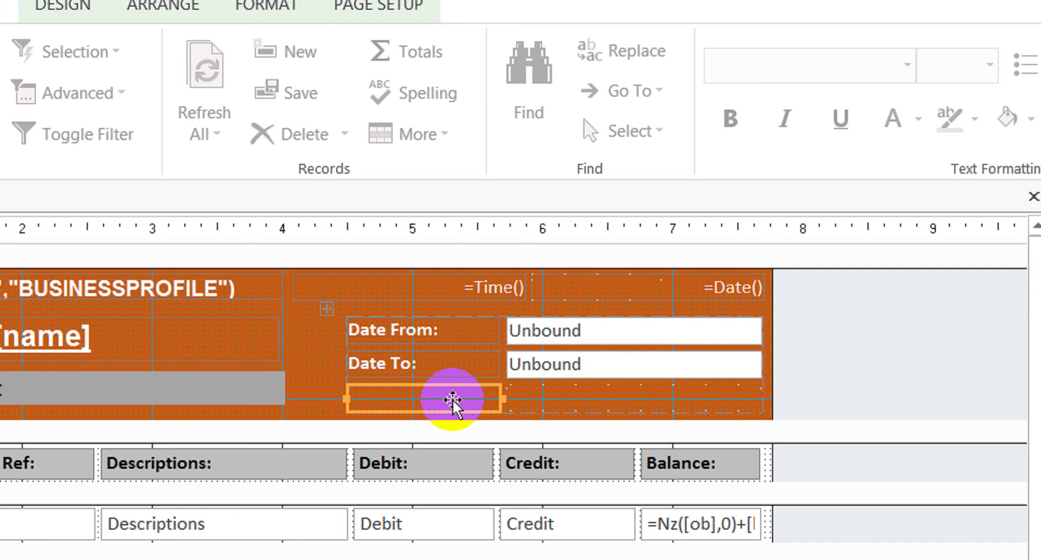
Delete the Date and Bill/VR Ref columns from the page header and detail sections of the Trial Balance Level 1 report
left_click(577, 400)
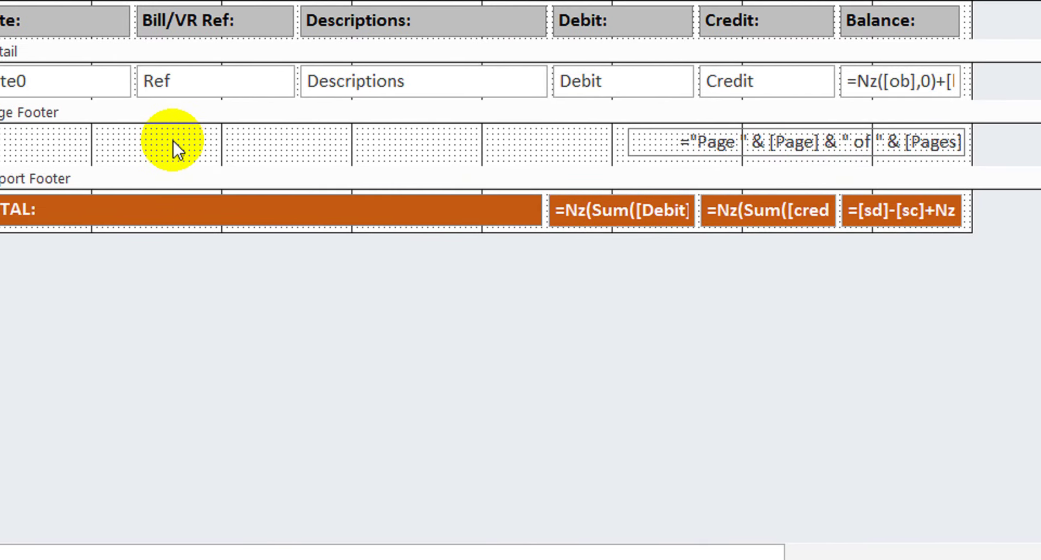
left_click_drag(197, 141, 15, 26)
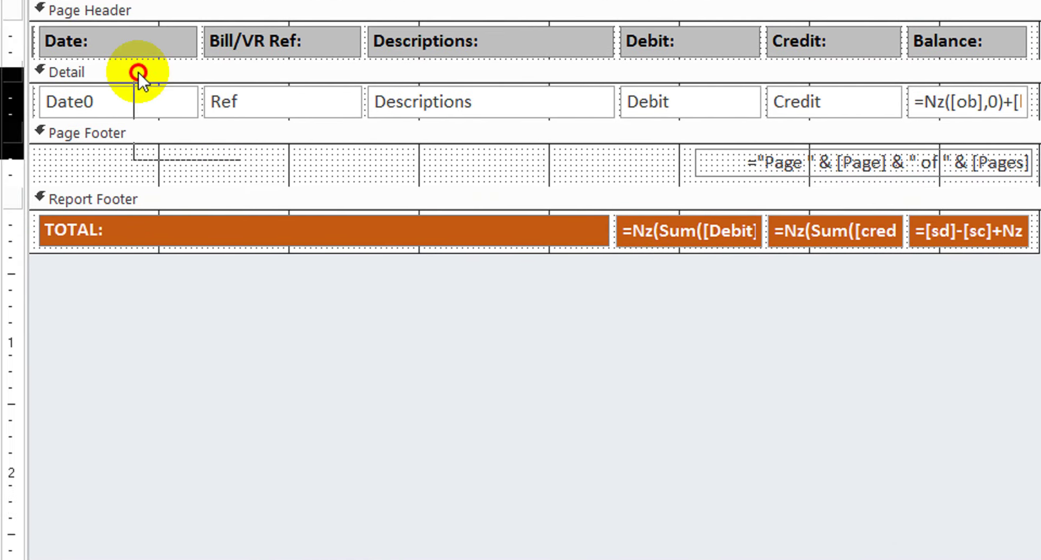
left_click_drag(132, 94, 108, 87)
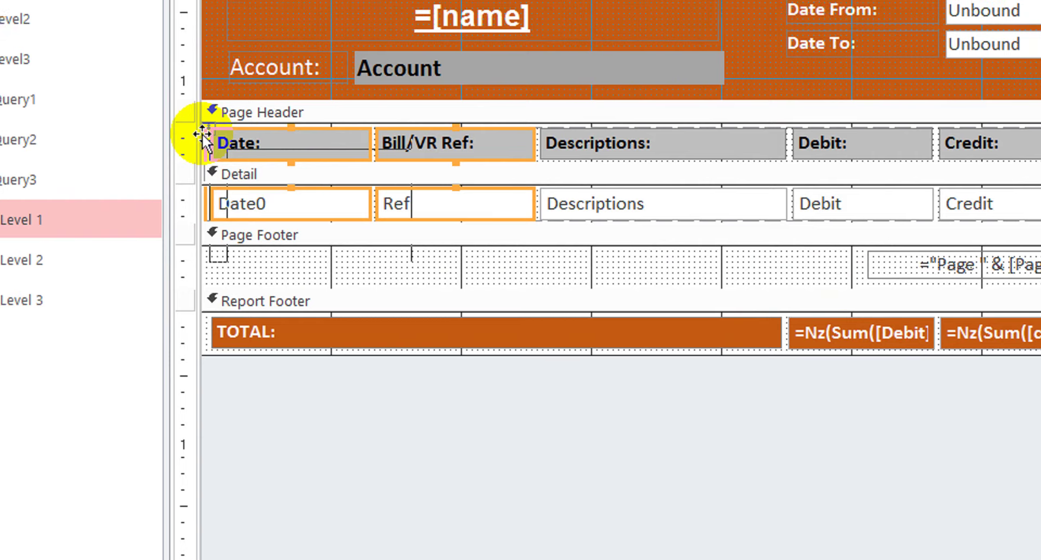
left_click(211, 139)
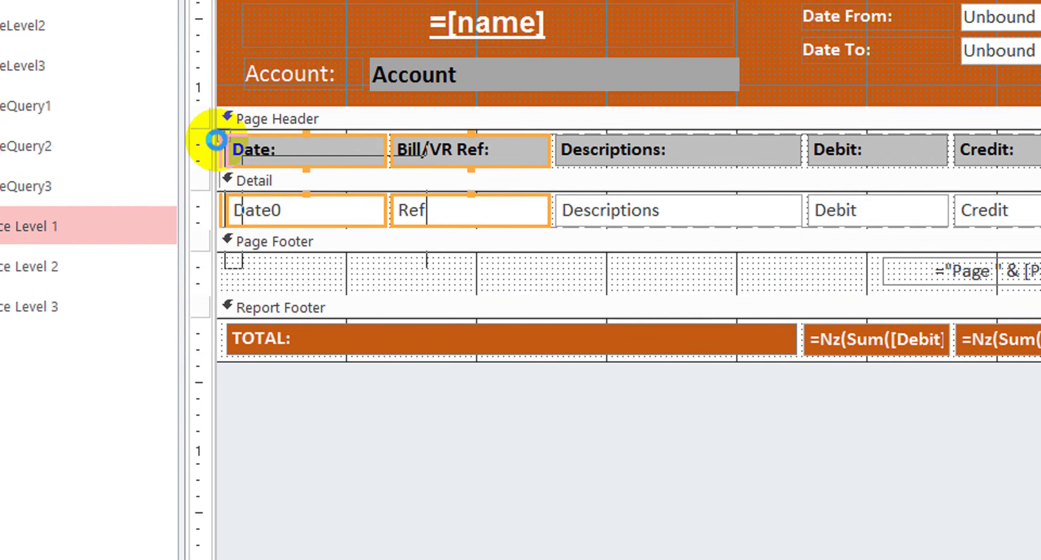
key("Delete")
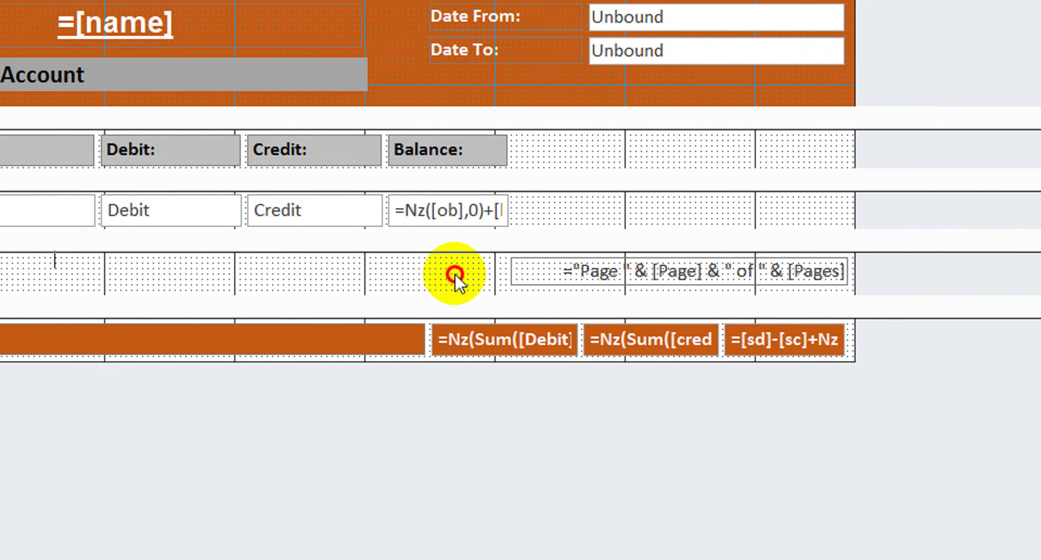
Delete the Balance column from the page header and detail sections, along with the balance total in the report footer
left_click_drag(455, 275, 436, 140)
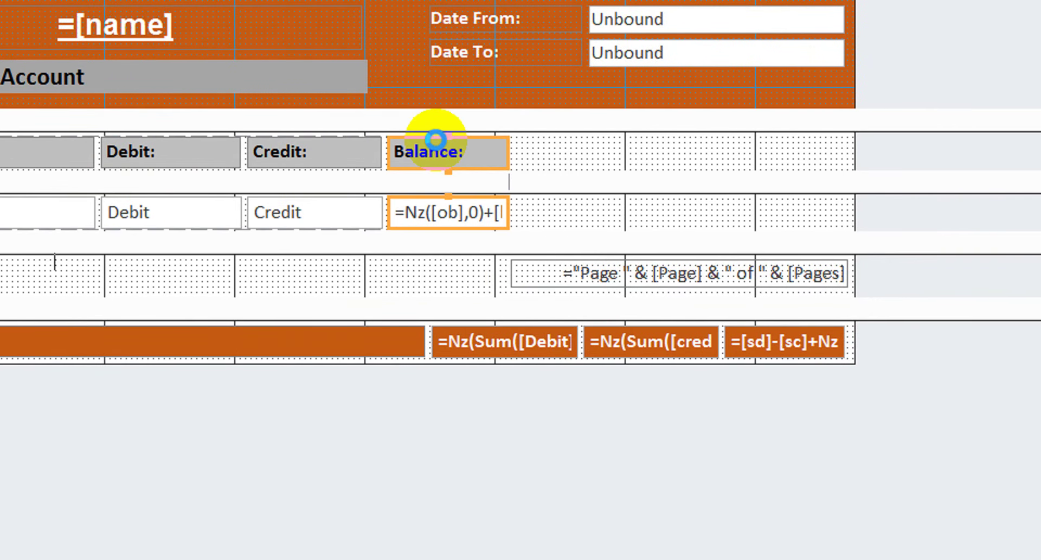
key("Delete")
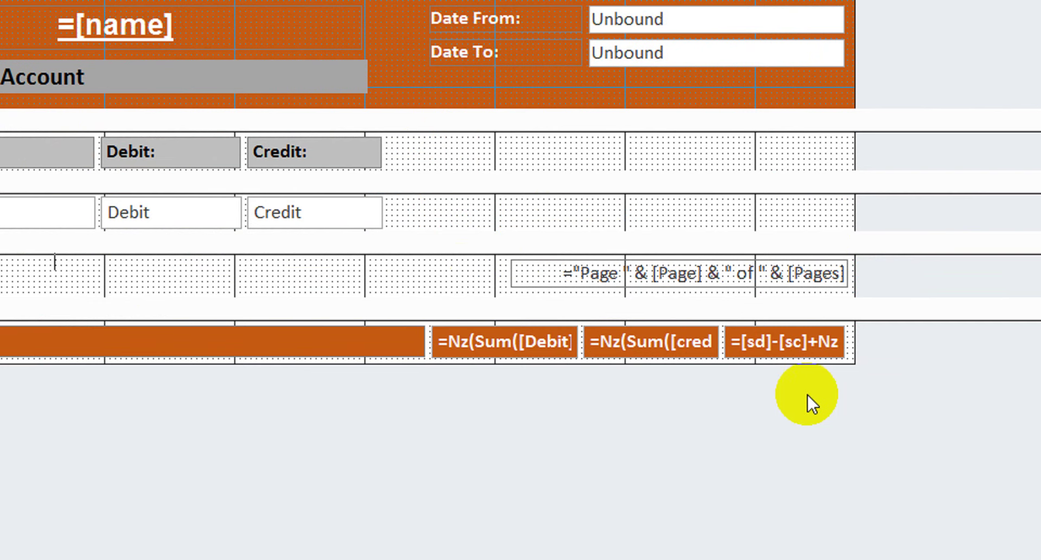
left_click_drag(808, 395, 781, 332)
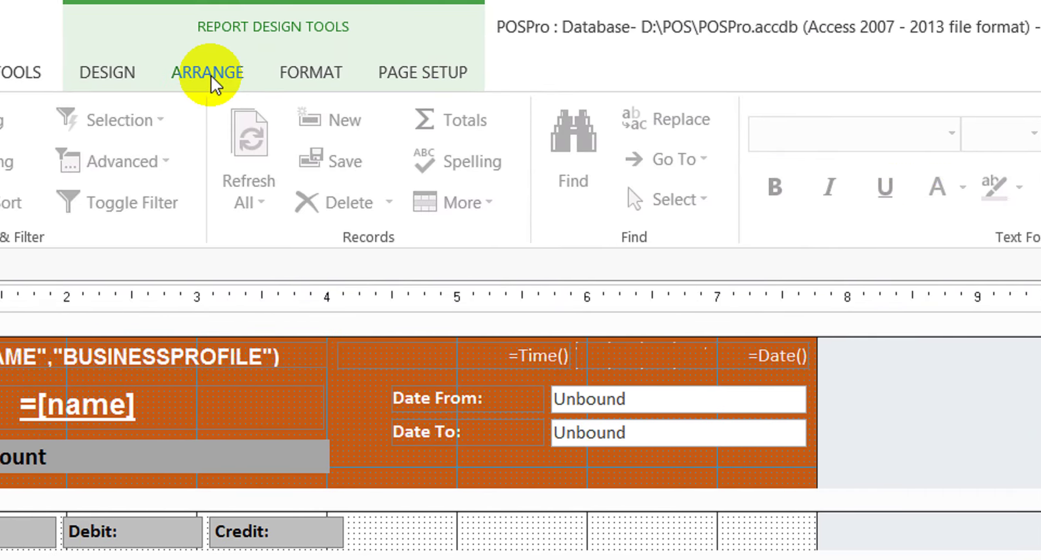
Set the report's Record Source property to TrialBalanceLevel1
left_click(114, 72)
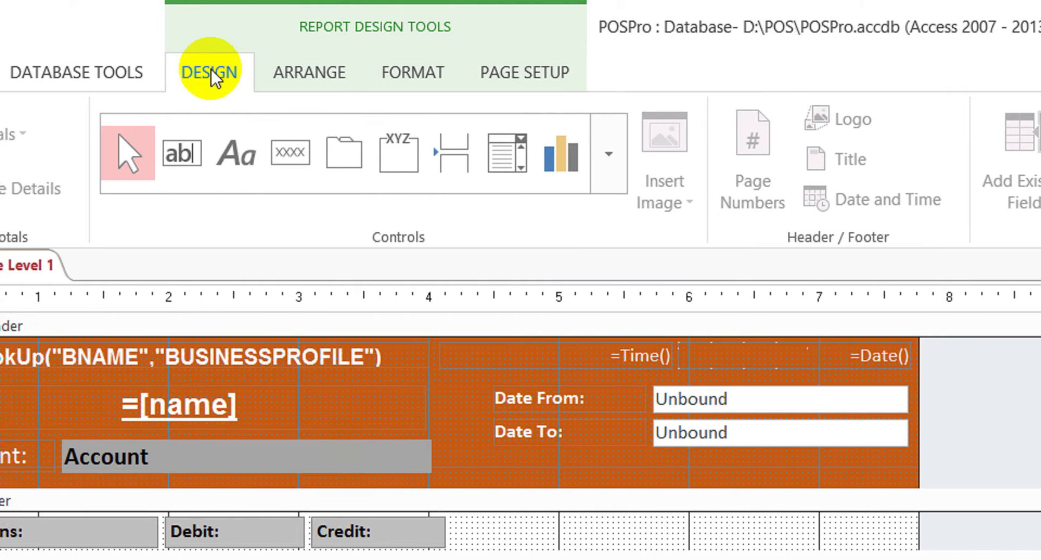
left_click(886, 162)
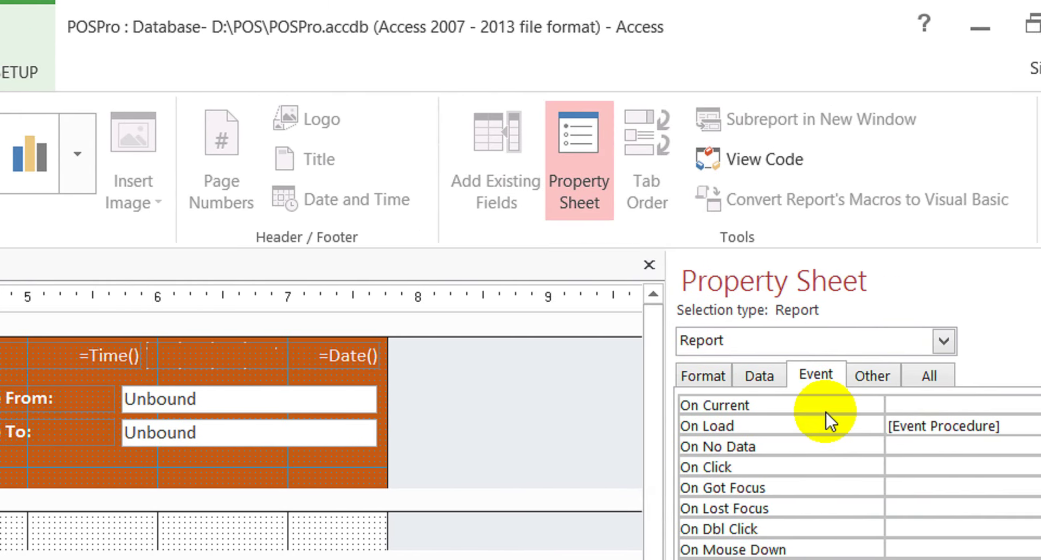
left_click(983, 422)
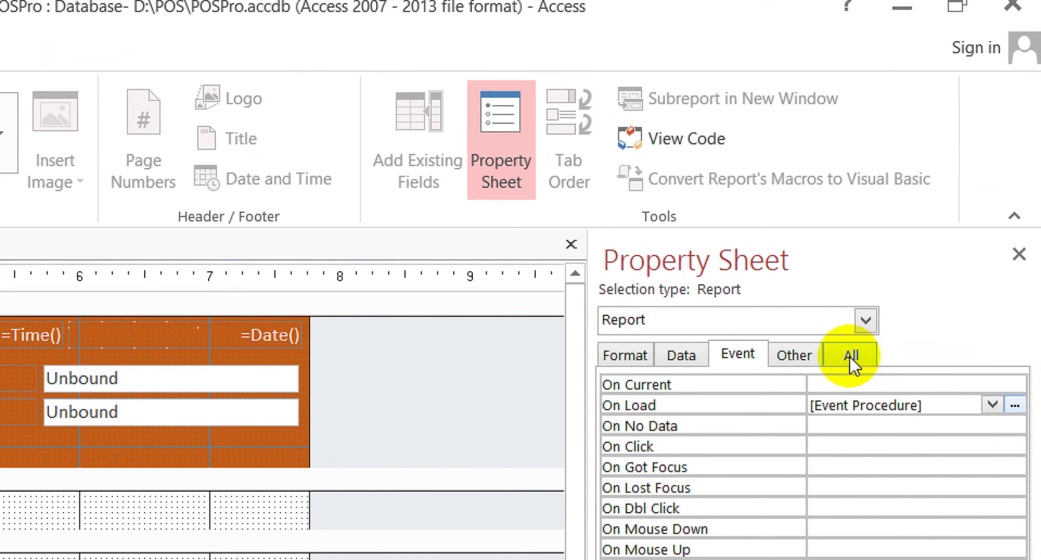
left_click(850, 356)
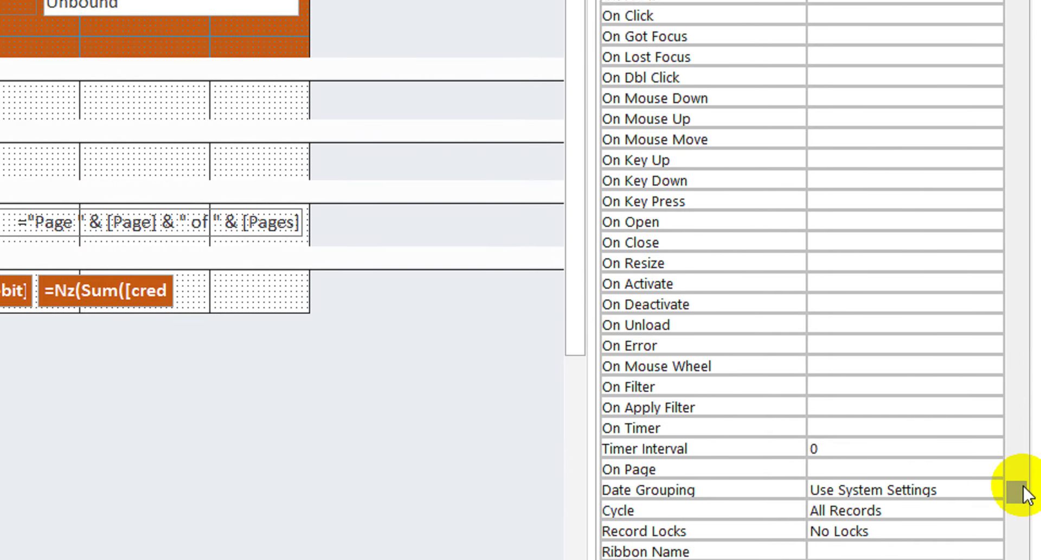
left_click_drag(1026, 494, 1019, 70)
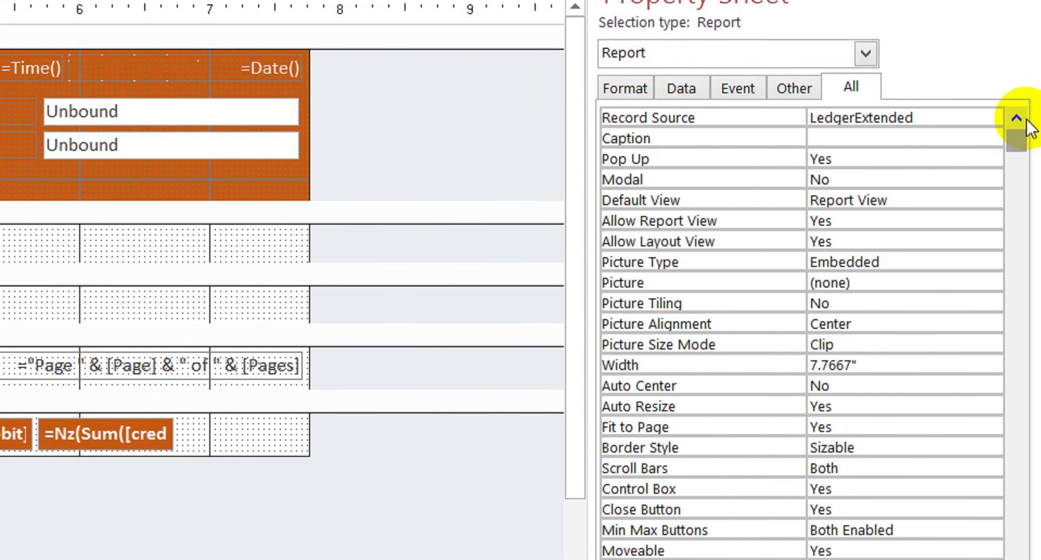
left_click(947, 113)
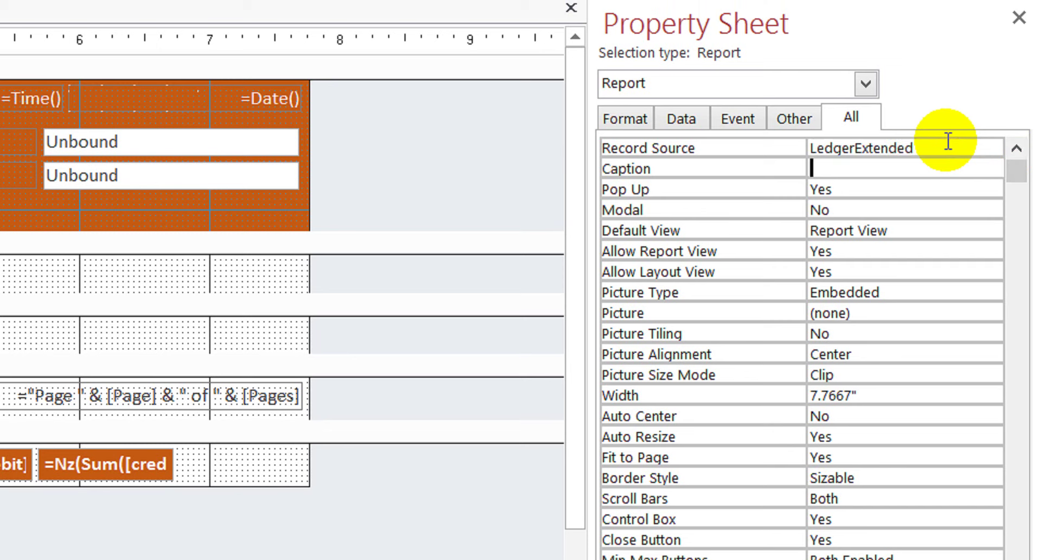
left_click(948, 141)
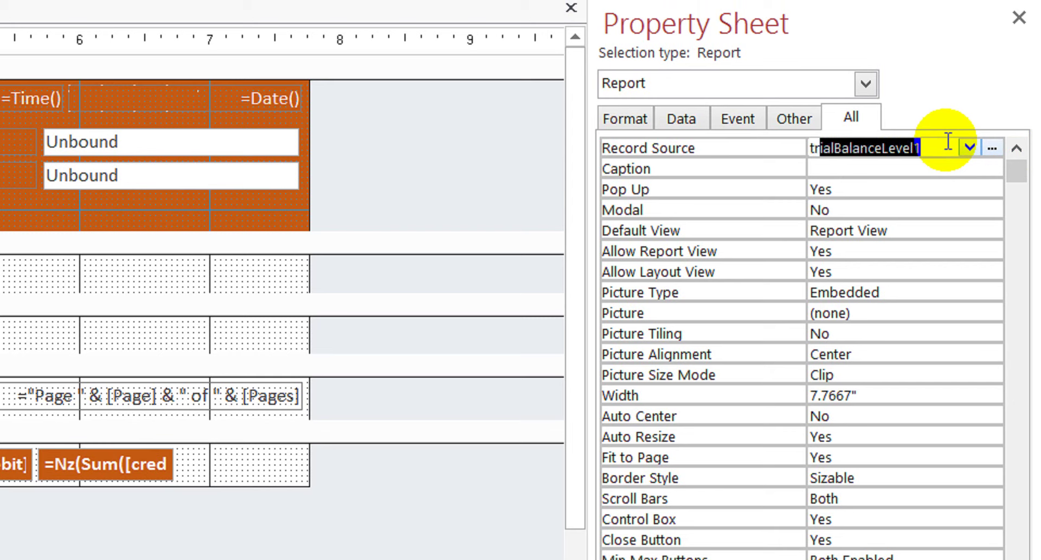
left_click(923, 167)
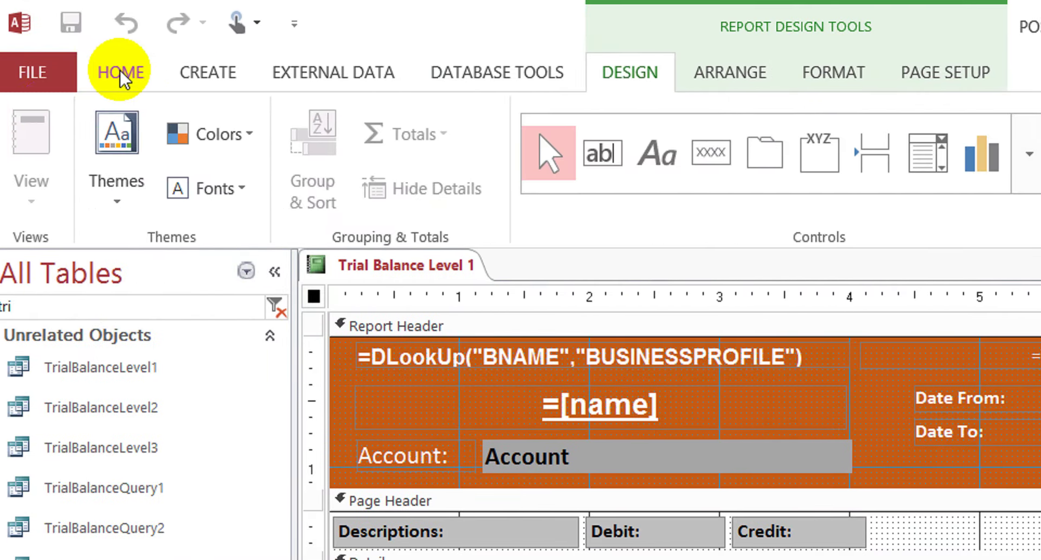
Run the report in Report View with Last Date 30-10, Account sales and Descriptions s as parameter values
left_click(122, 75)
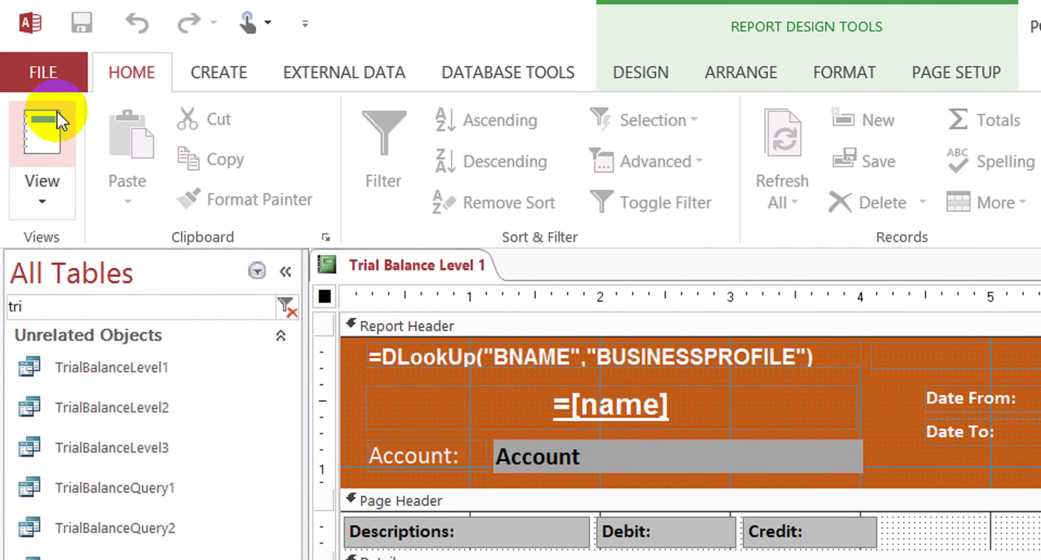
left_click(19, 130)
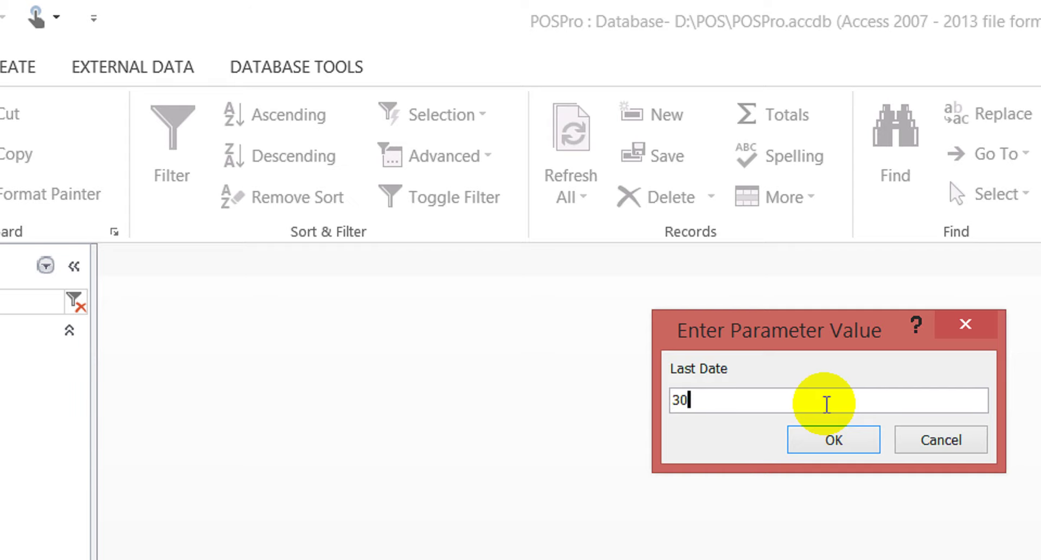
key("Return")
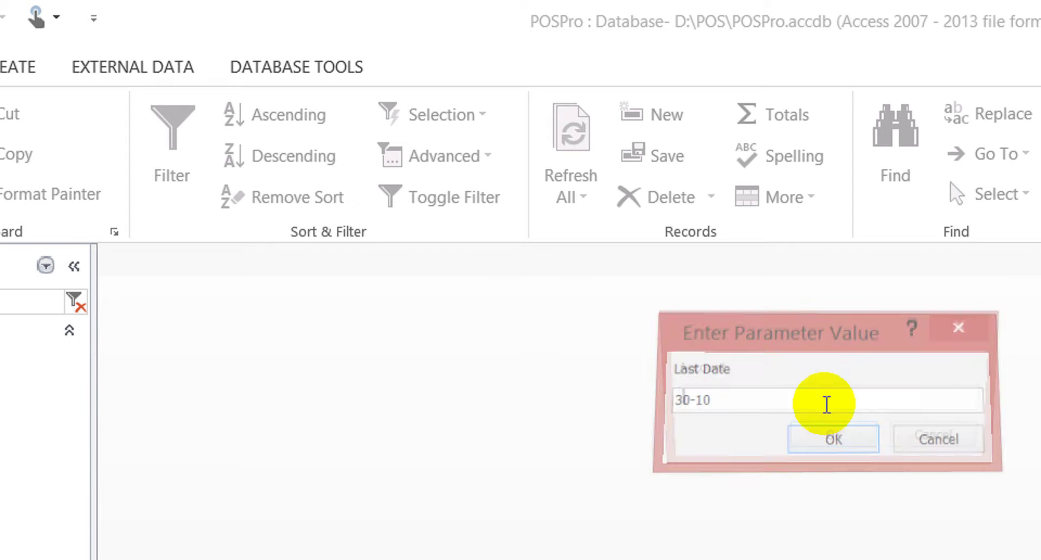
type("sale")
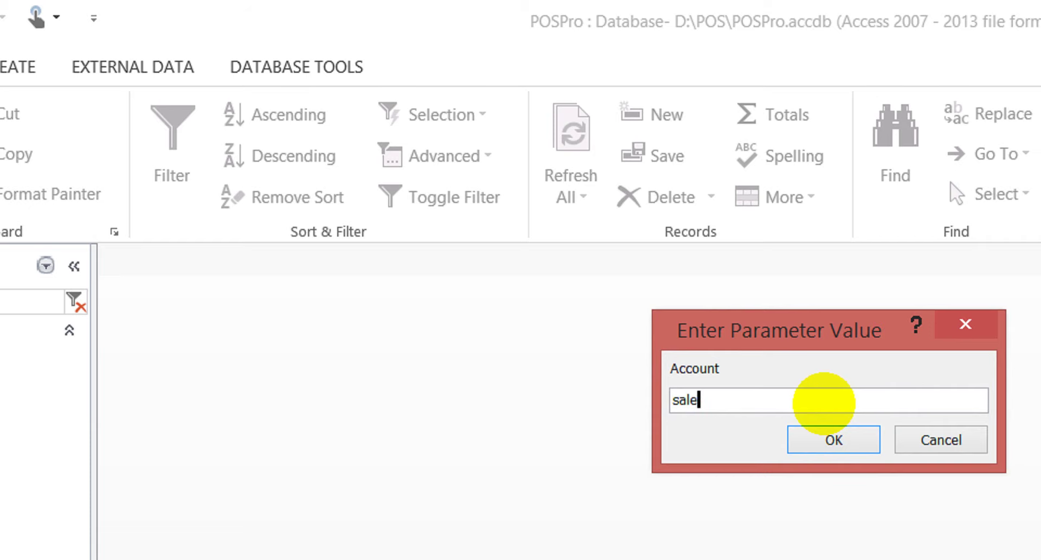
type("s")
key("Return")
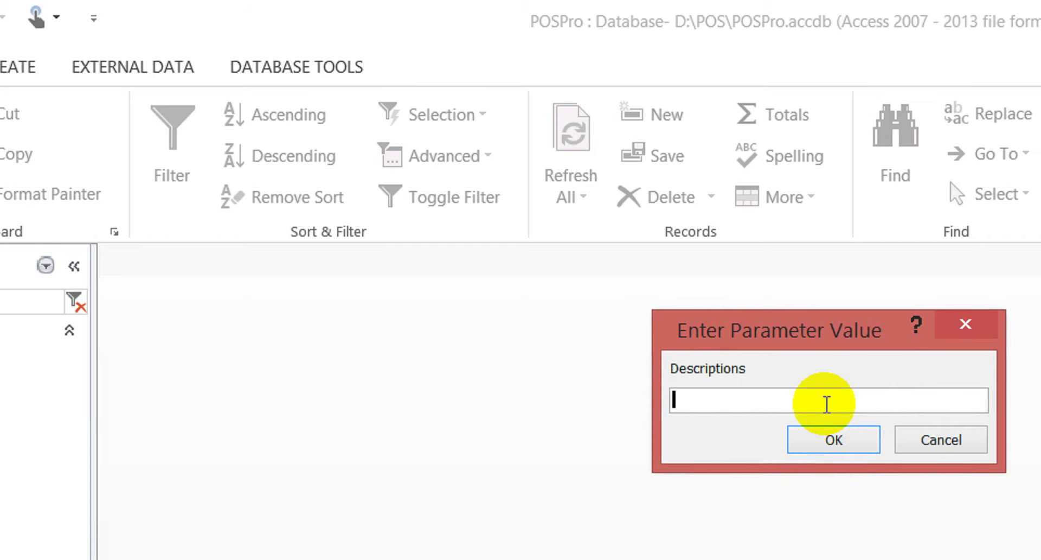
type("s")
key("Return")
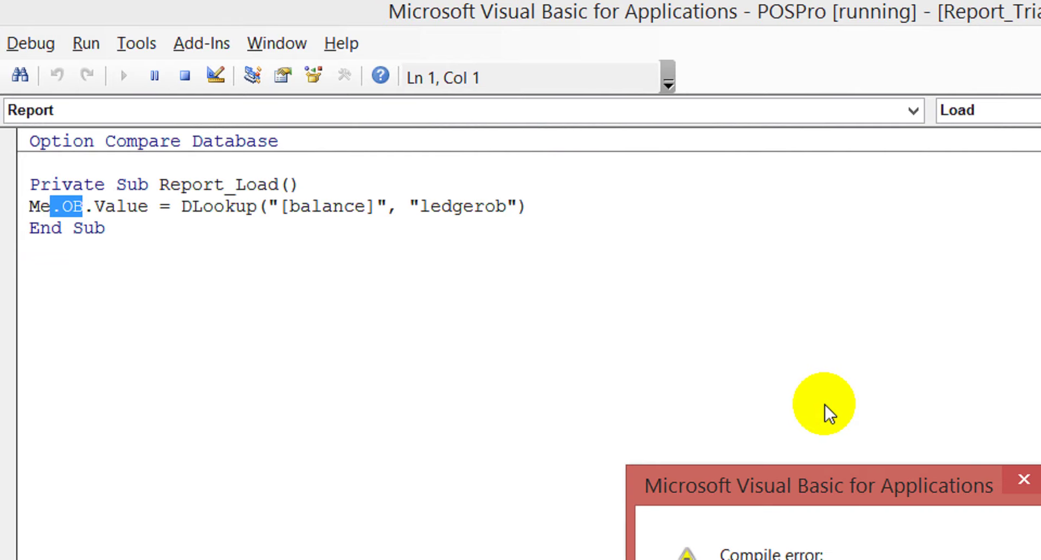
Delete the Report_Load declaration and the OB lookup line from the report's code, accepting the project reset
left_click(811, 433)
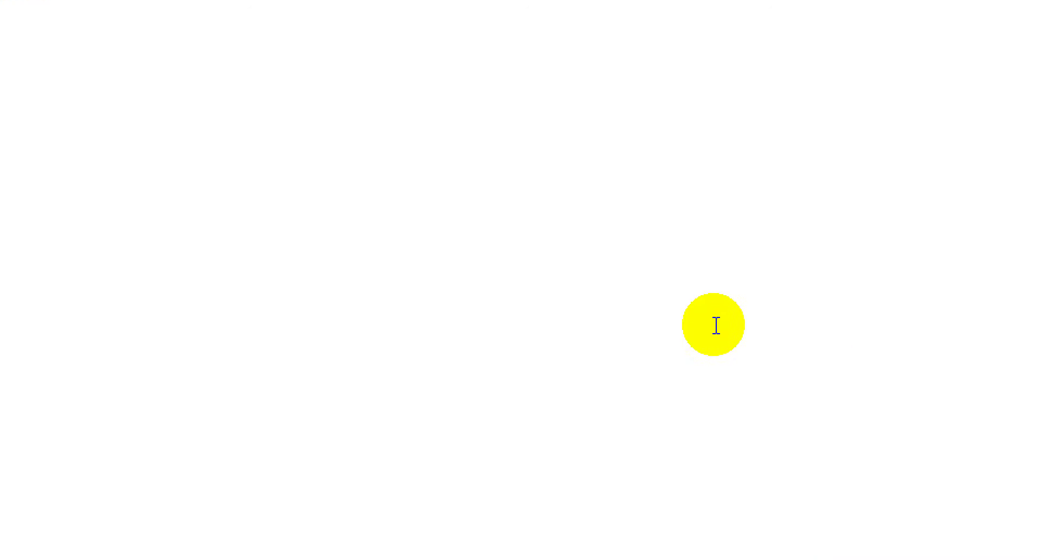
left_click(505, 34)
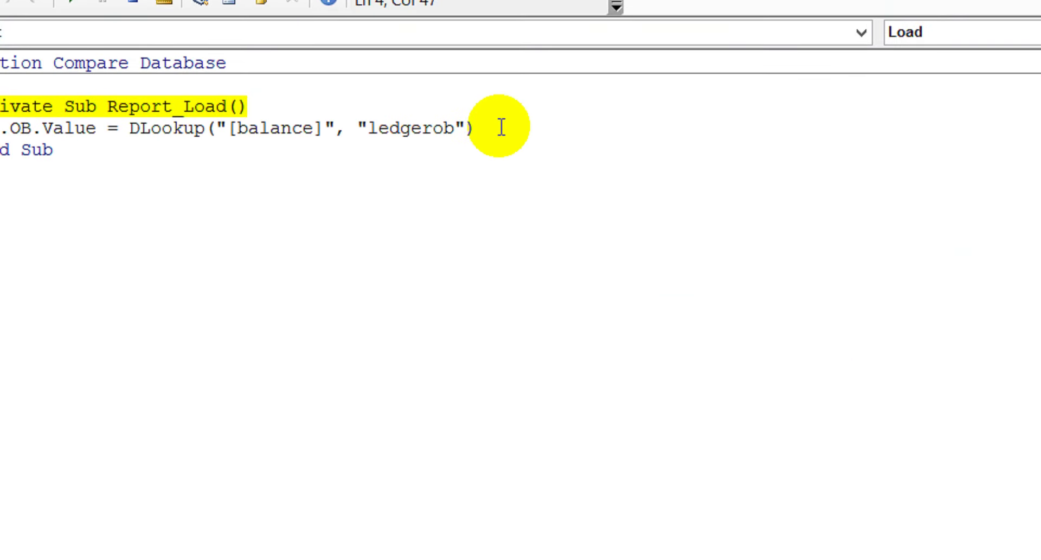
left_click(476, 28)
left_click_drag(476, 133, 0, 89)
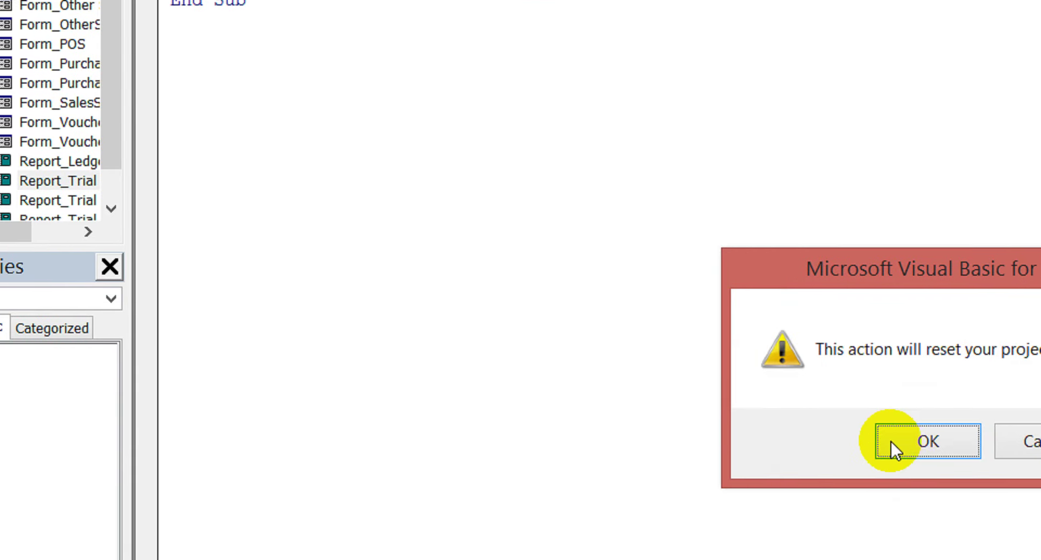
left_click(857, 428)
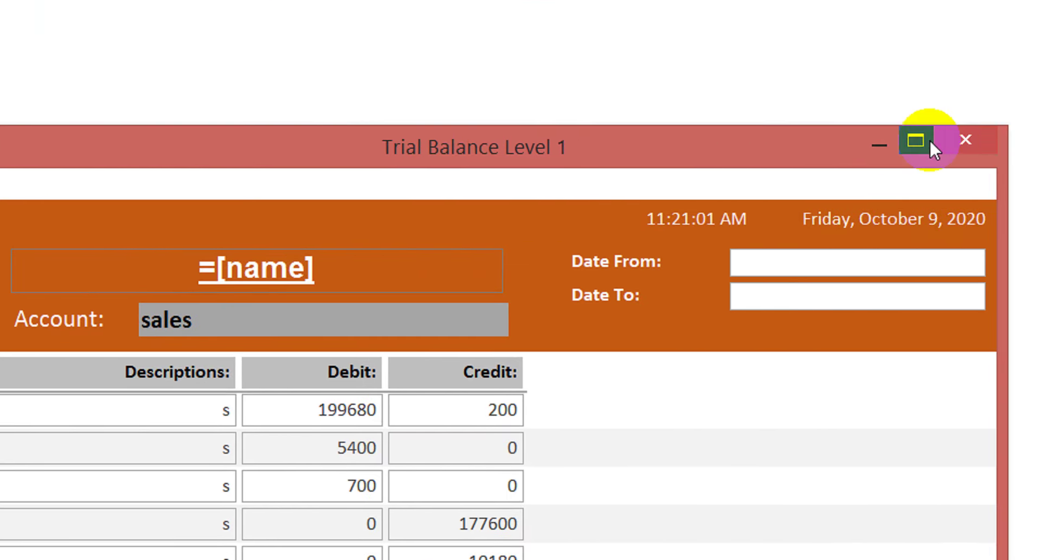
Cancel closing the report, return to the Visual Basic editor and delete the leftover End Sub line from its code
left_click(959, 142)
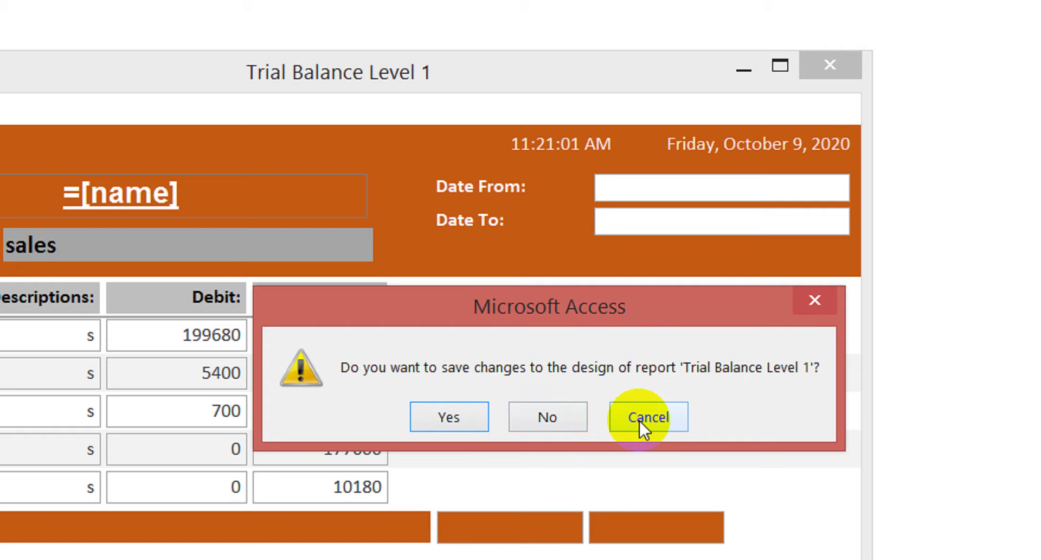
left_click(647, 417)
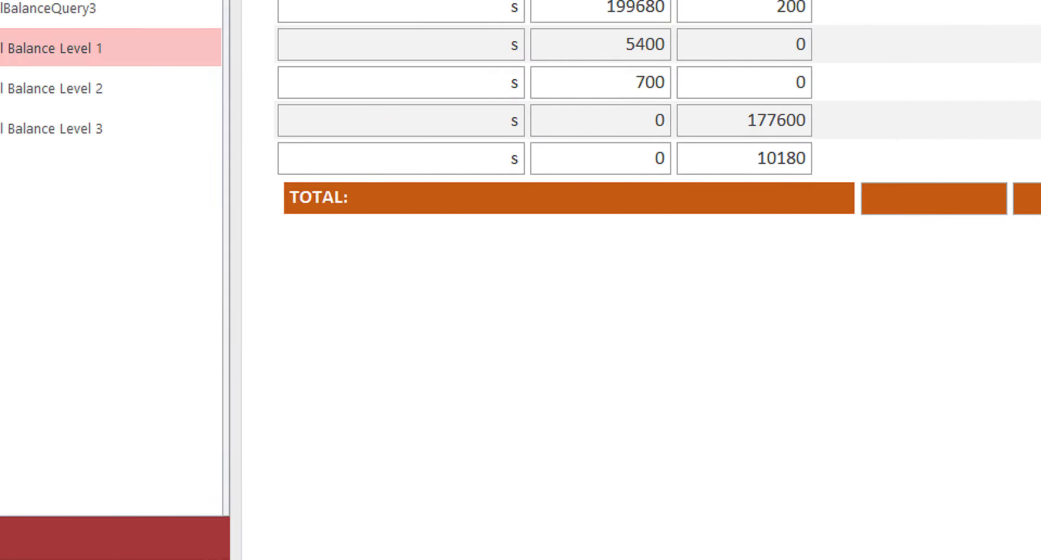
mouse_move(204, 512)
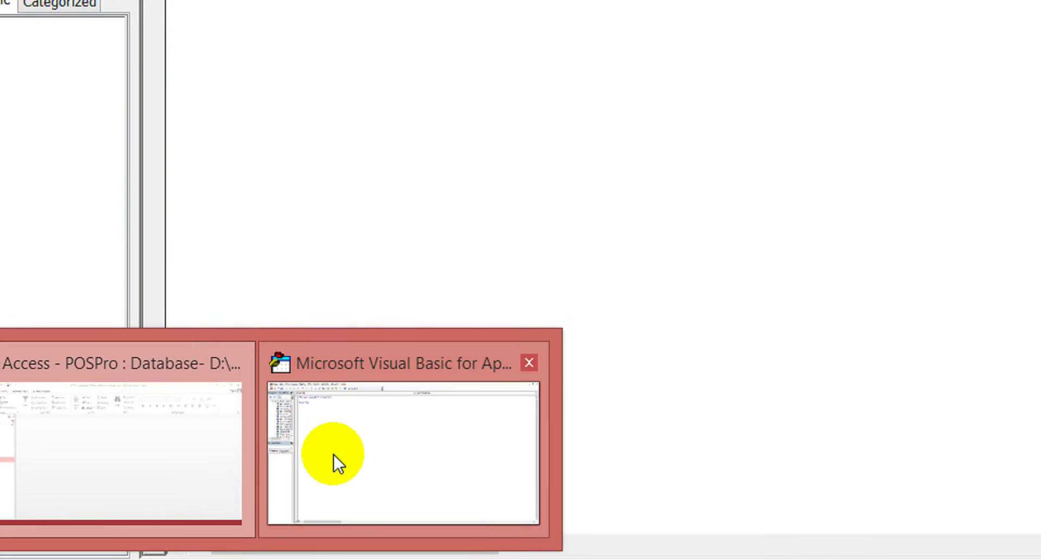
left_click(339, 494)
left_click_drag(334, 112, 133, 11)
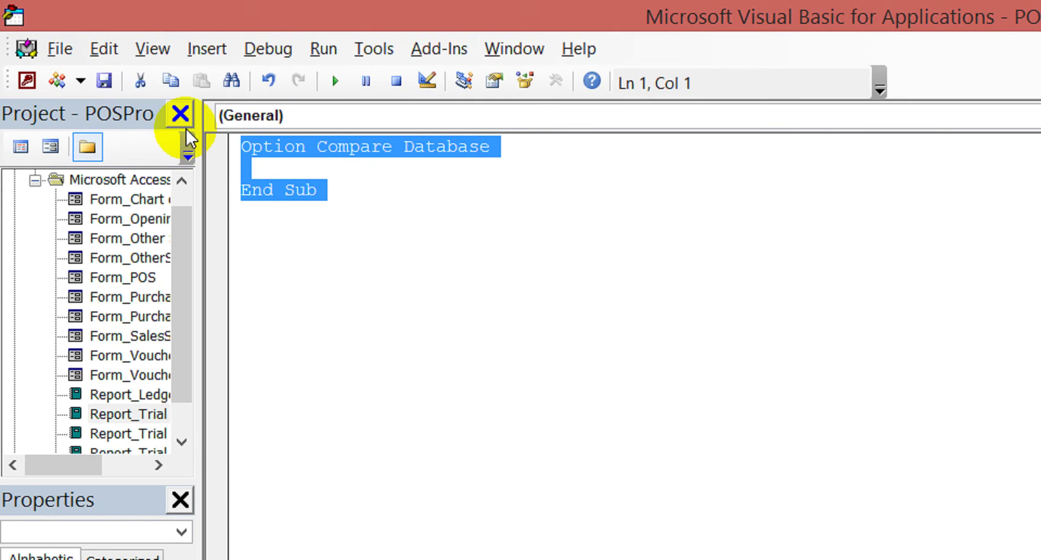
key("ctrl+End")
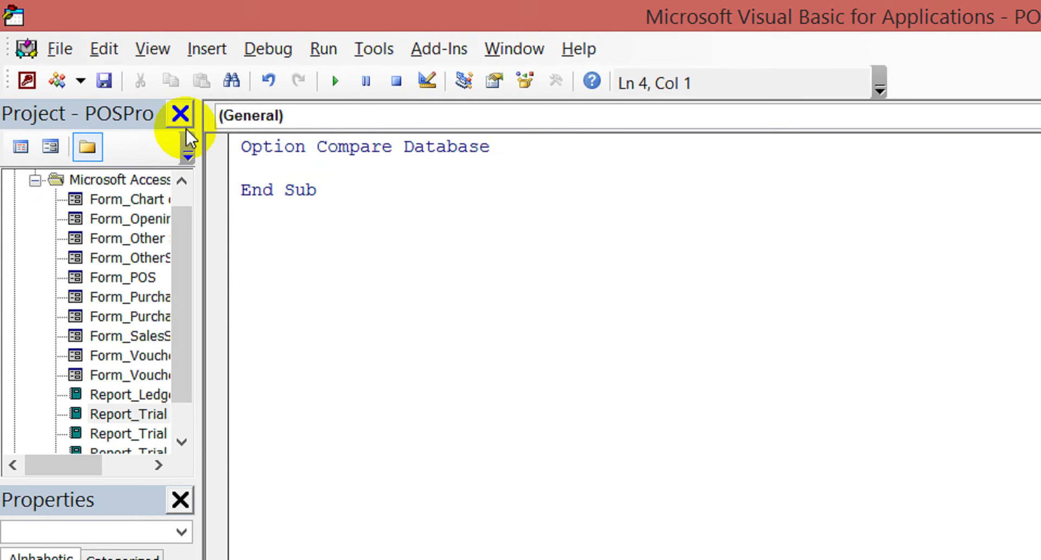
key("shift+Up")
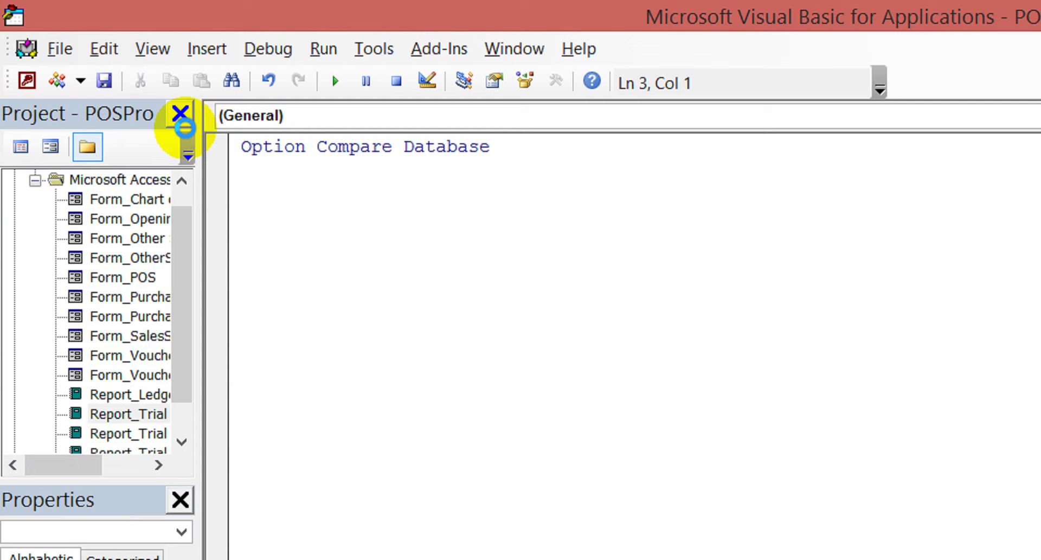
Close the Visual Basic editor and the Trial Balance Level 1 report
left_click(181, 114)
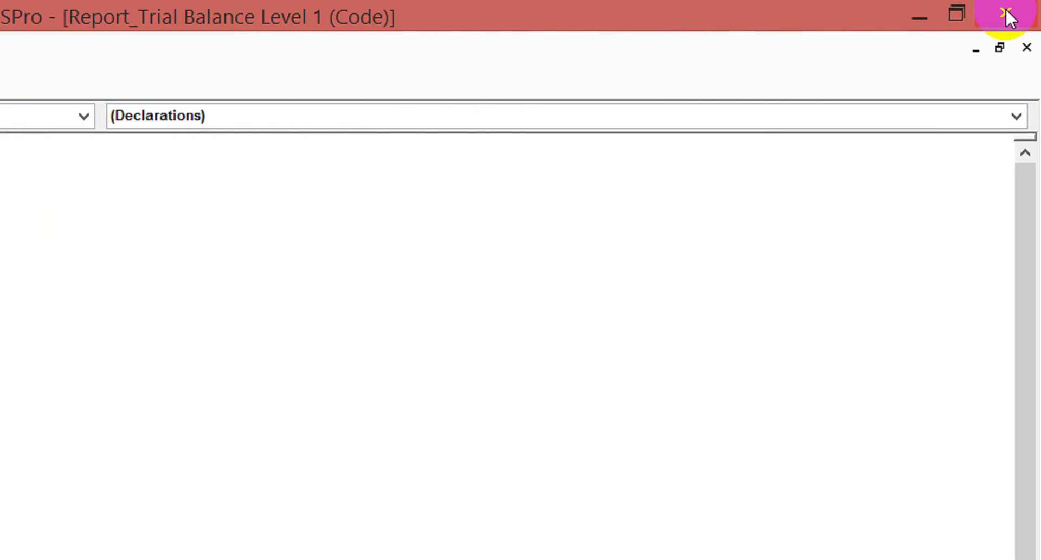
left_click(1005, 8)
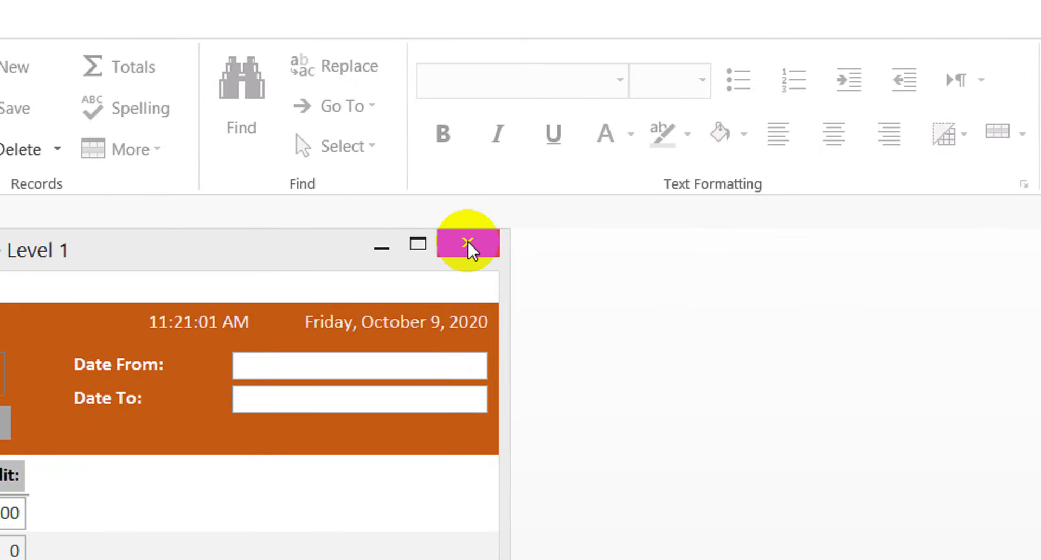
left_click(470, 244)
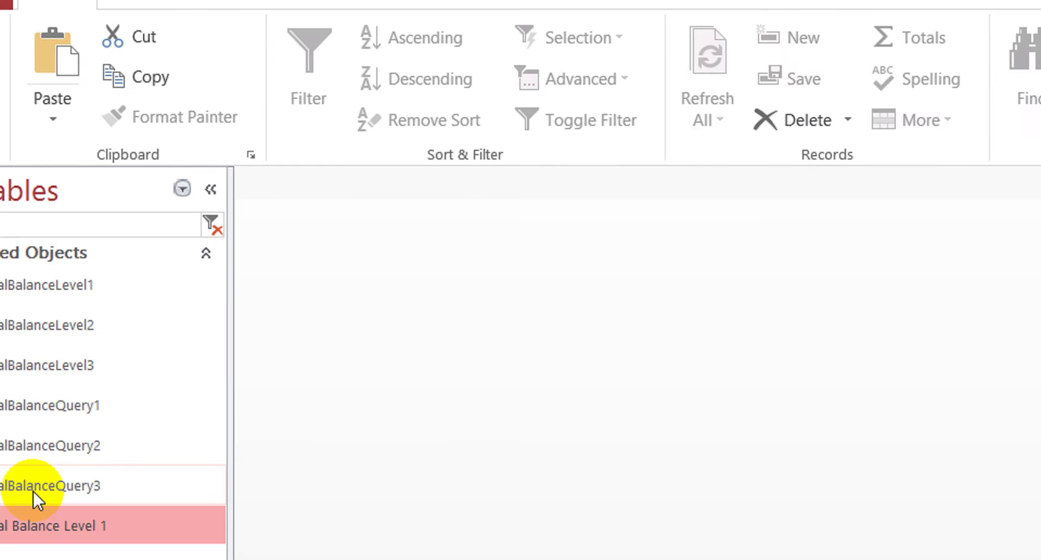
Permanently delete the Trial Balance Level 3 and Trial Balance Level 2 reports from the database
right_click(83, 475)
left_click(697, 464)
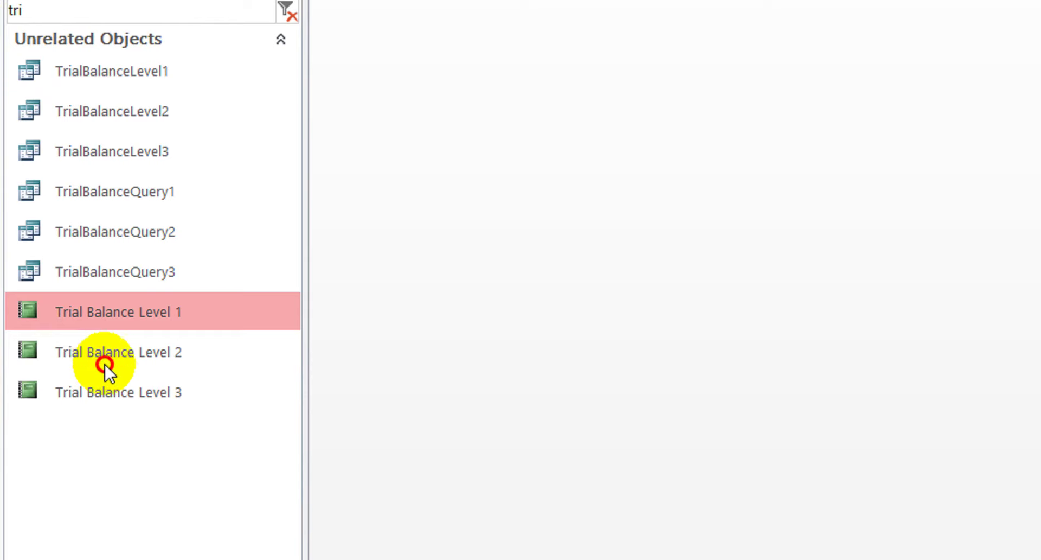
left_click(112, 383)
key("Delete")
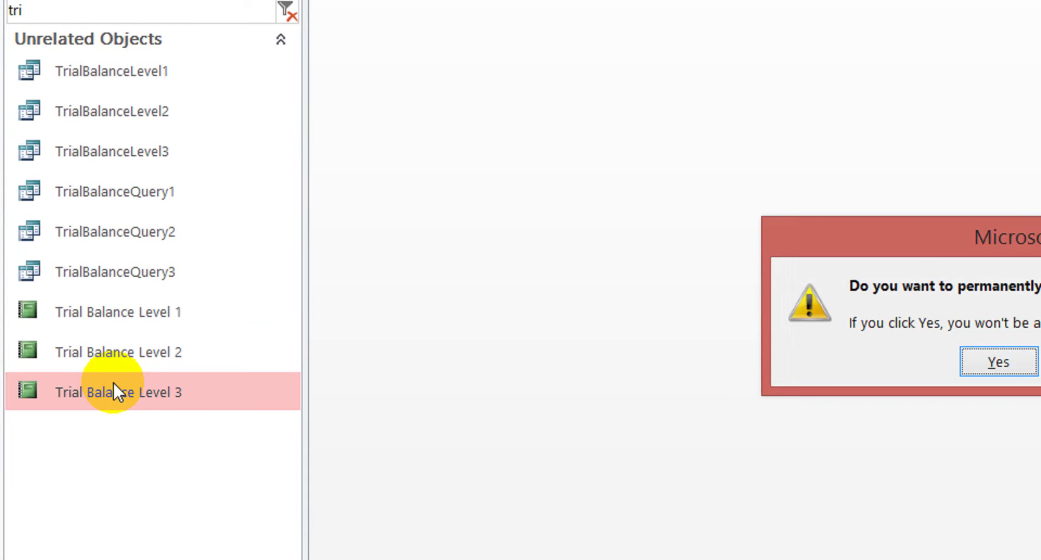
key("Return")
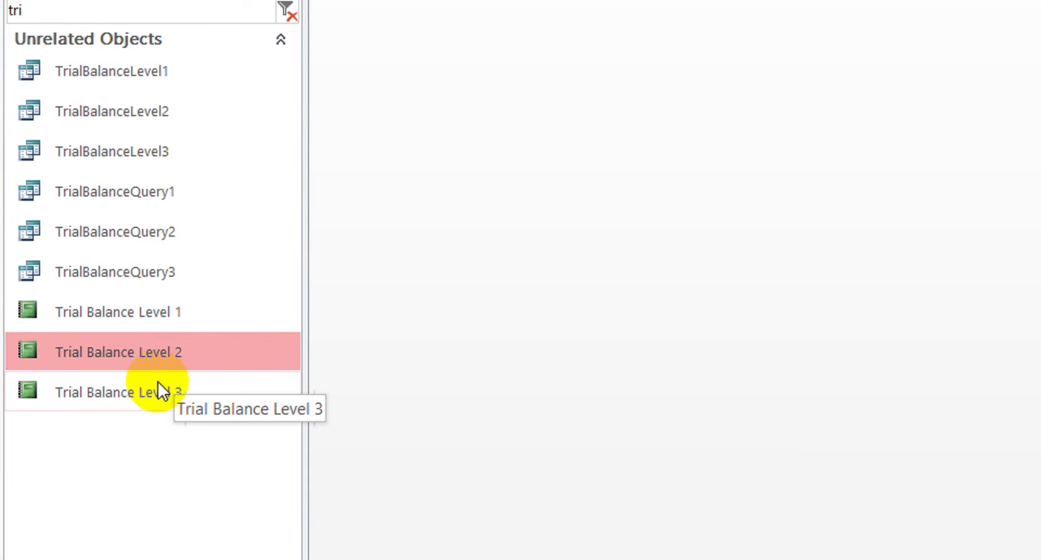
left_click(129, 393)
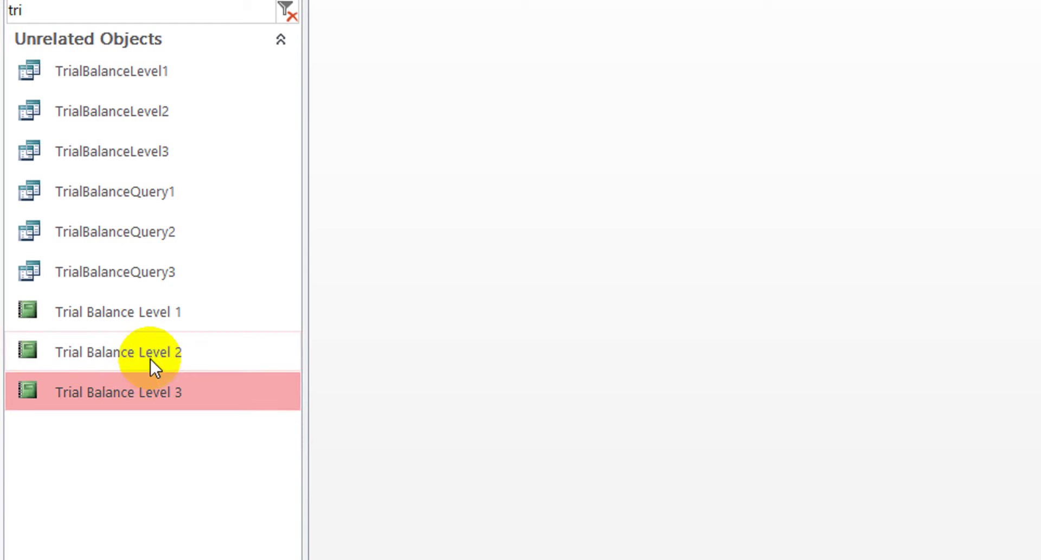
left_click(160, 346)
key("Delete")
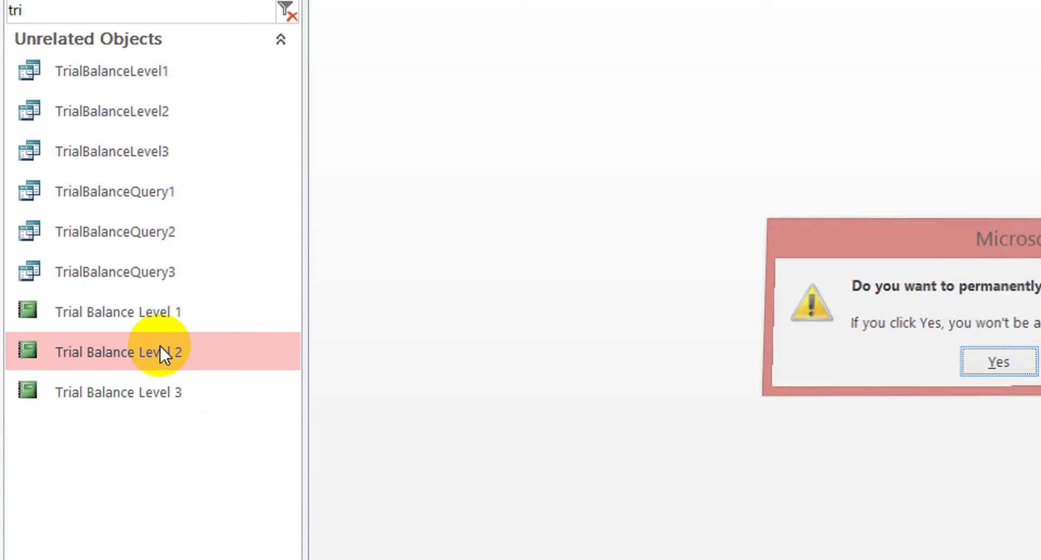
key("Return")
Compact and repair the database, and filter the object list by tri
left_click(43, 81)
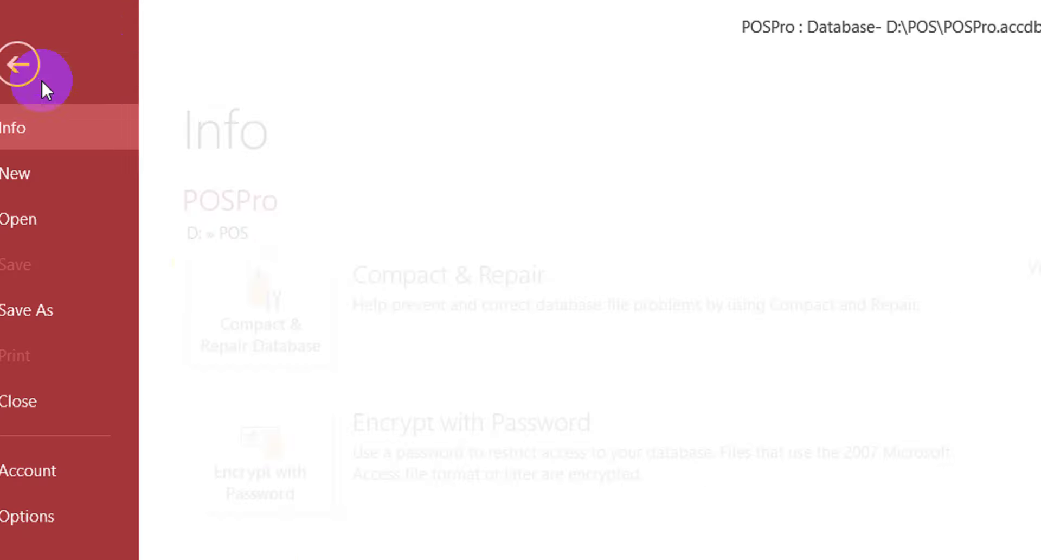
left_click(262, 292)
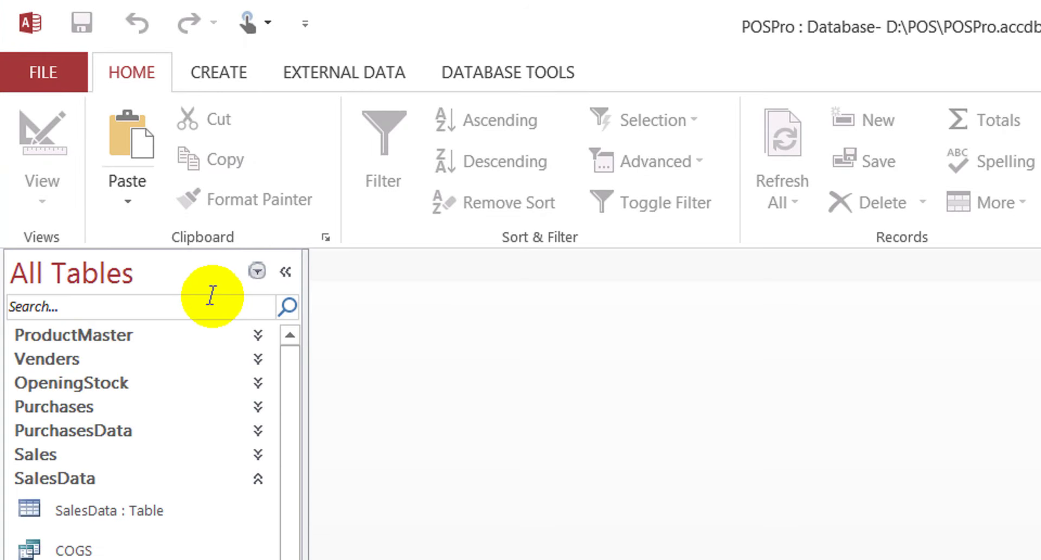
type("tri")
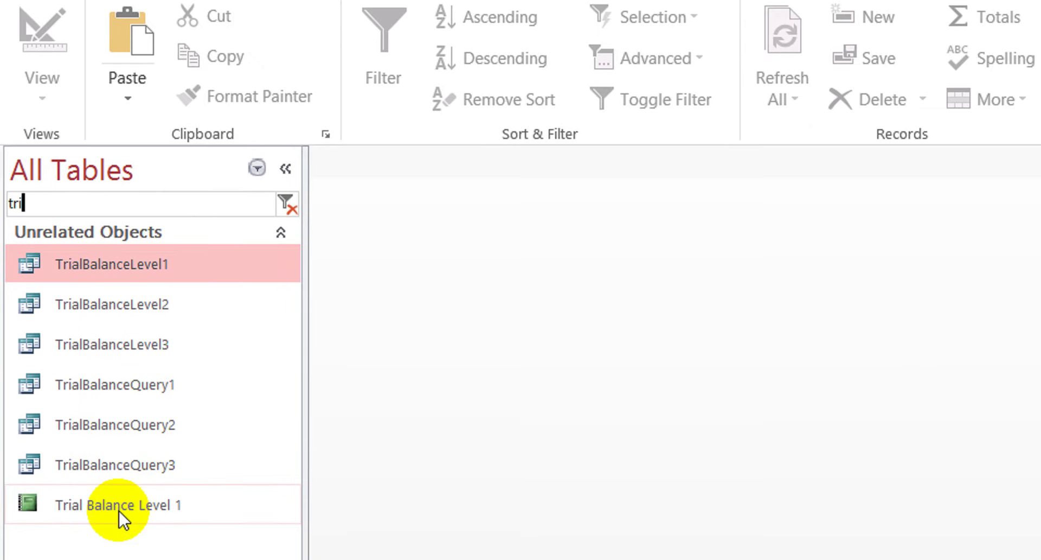
Open the Trial Balance Level 1 report in Design View and delete the Account field with its label from the report header
left_click(120, 511)
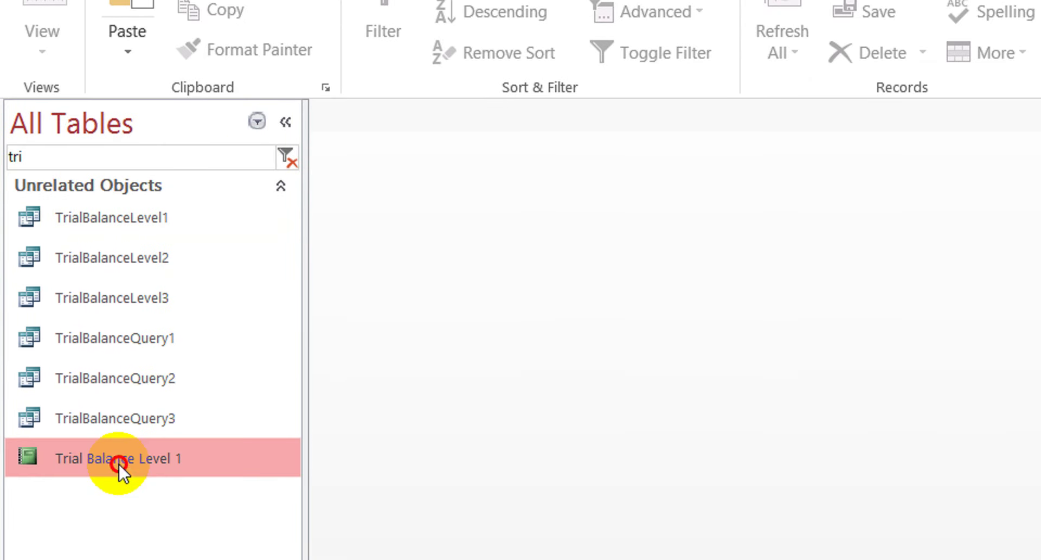
right_click(121, 511)
left_click(243, 491)
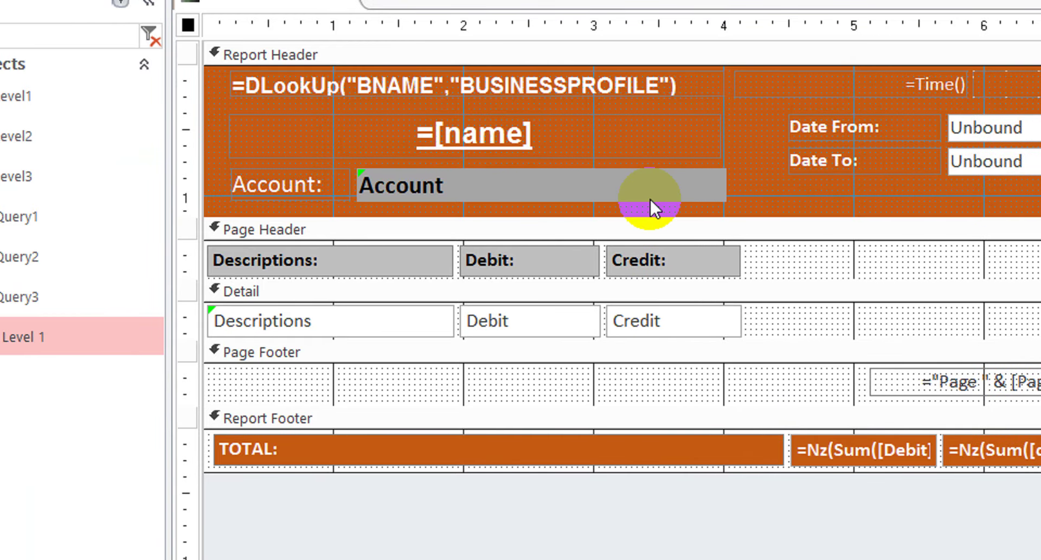
left_click(647, 193)
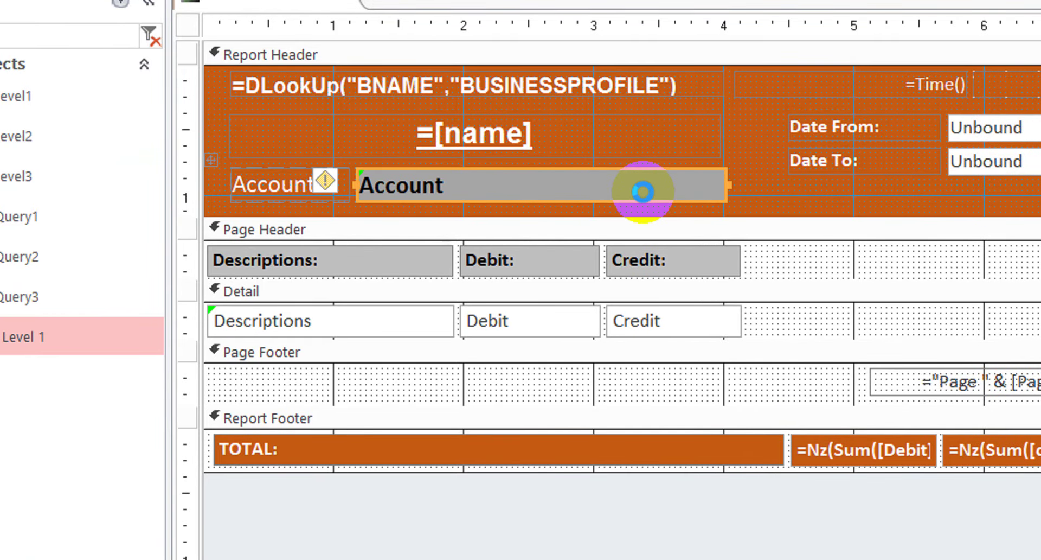
key("Delete")
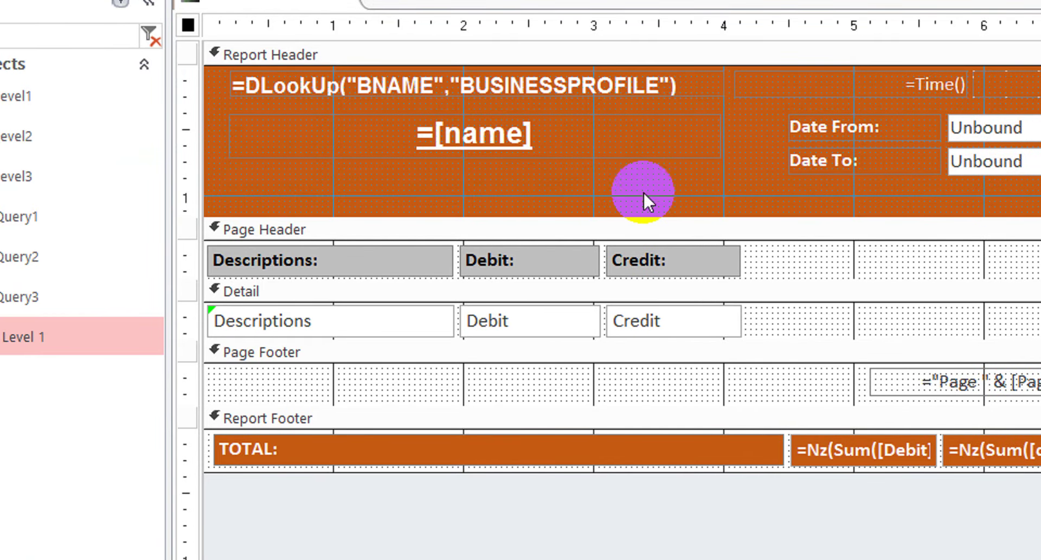
Change the report header's title expression to =upper([name]) and shorten the header to just below the Date To field
left_click(504, 141)
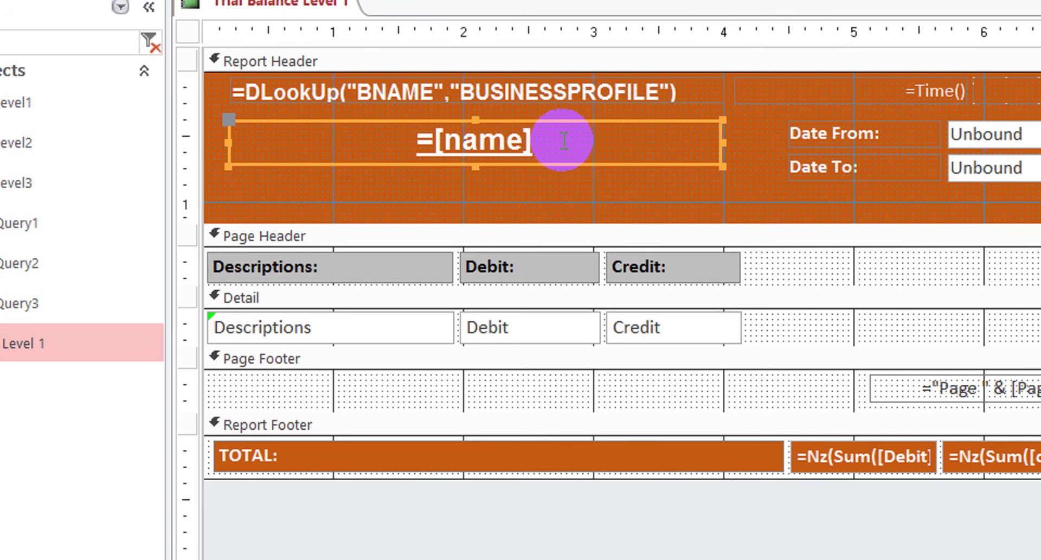
left_click(552, 143)
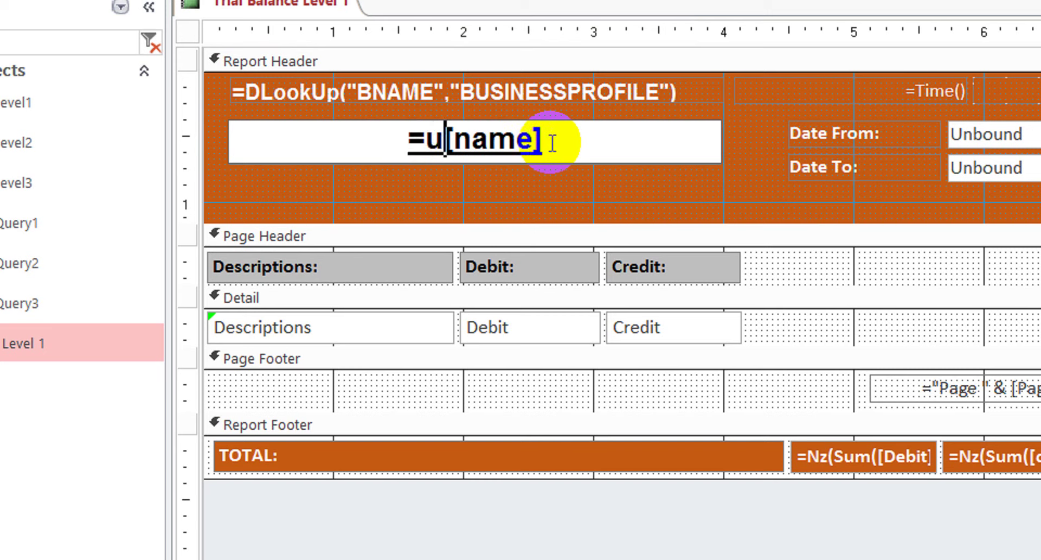
type("pper([name]")
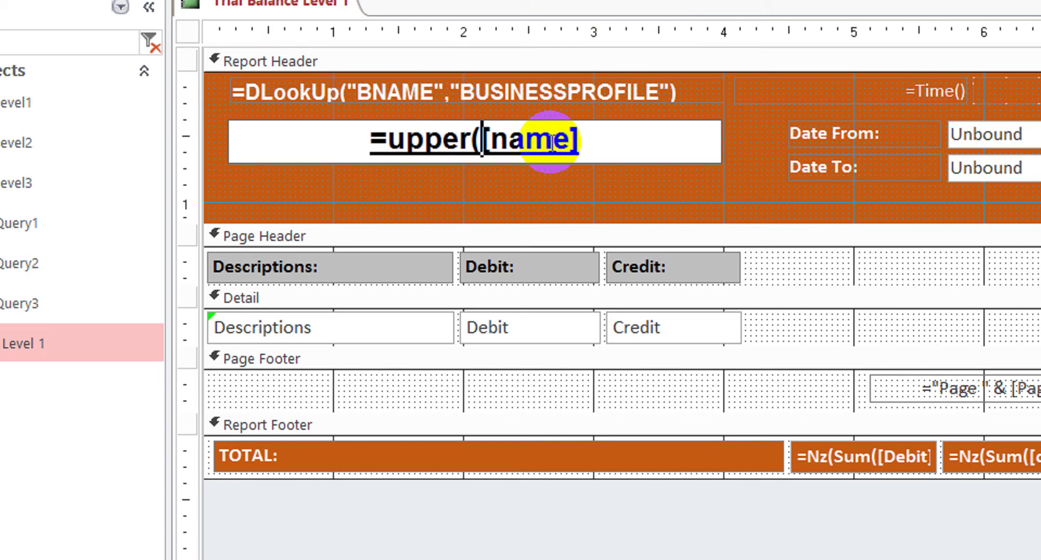
type(")")
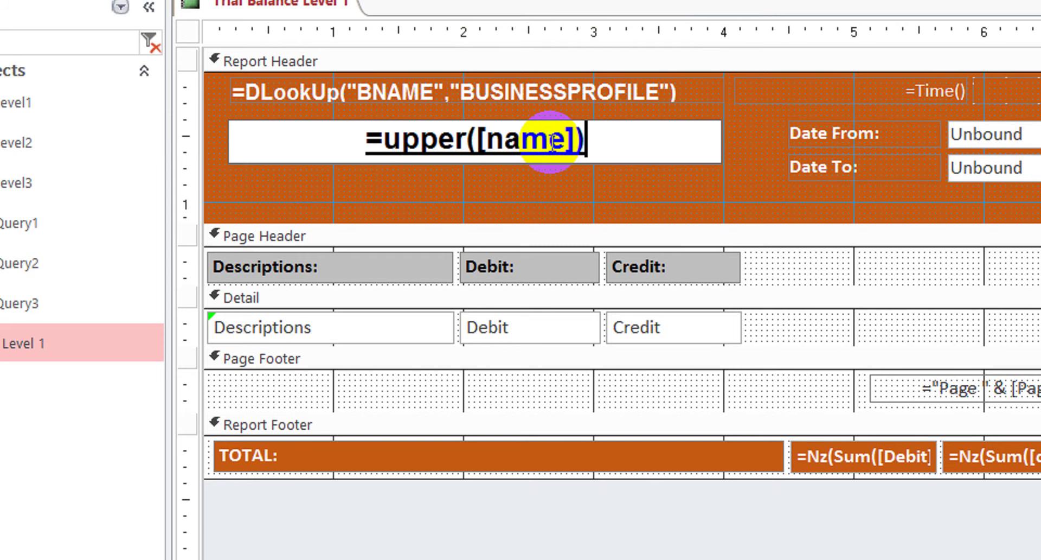
left_click(505, 182)
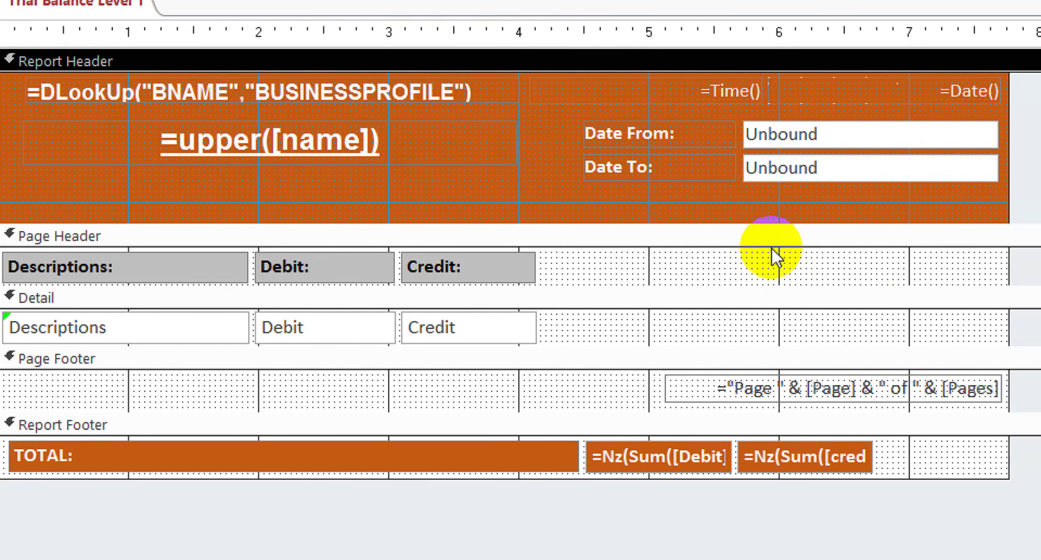
left_click_drag(736, 225, 733, 193)
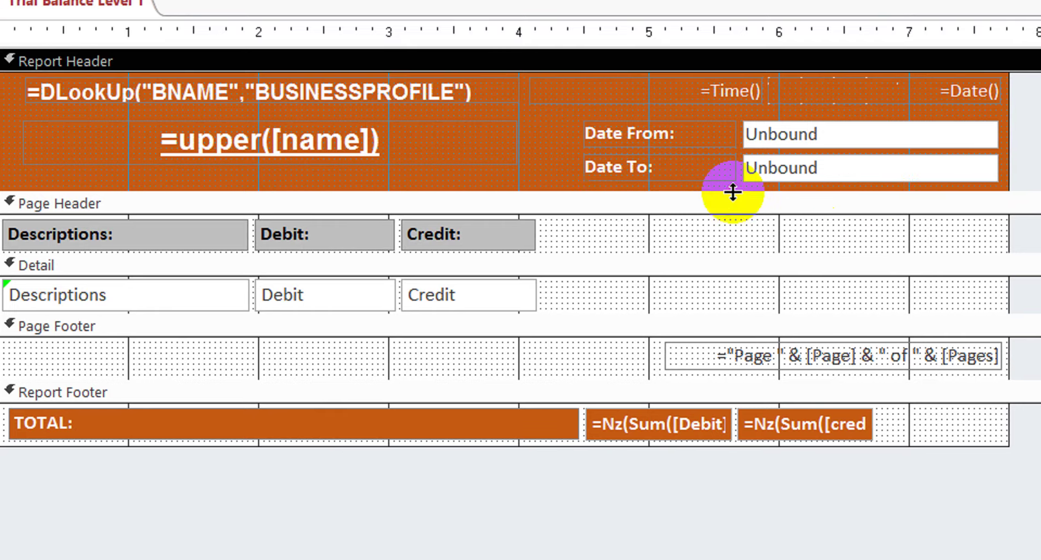
left_click(915, 230)
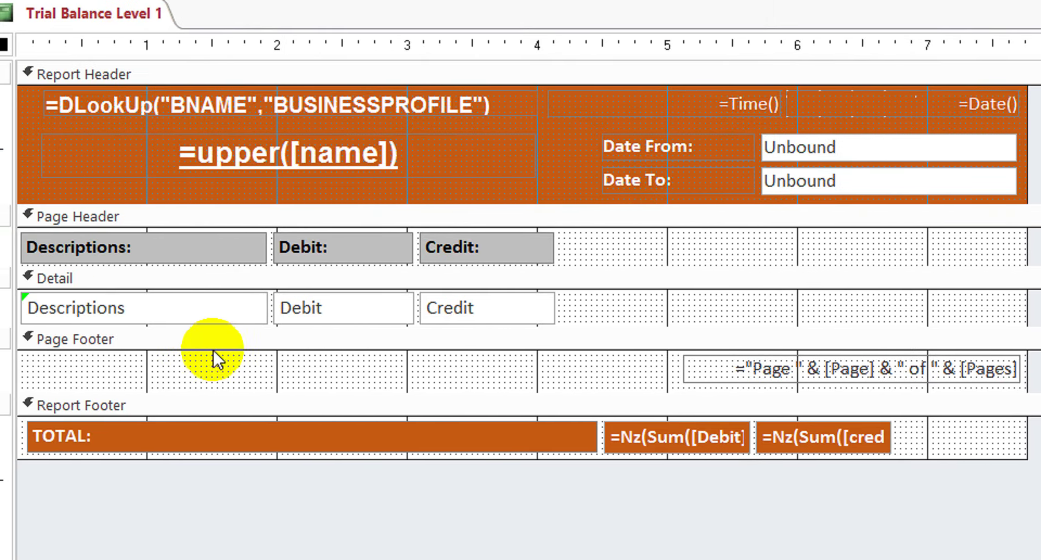
Delete the Descriptions column, both its page header label and its detail field
left_click(181, 255)
left_click(138, 226)
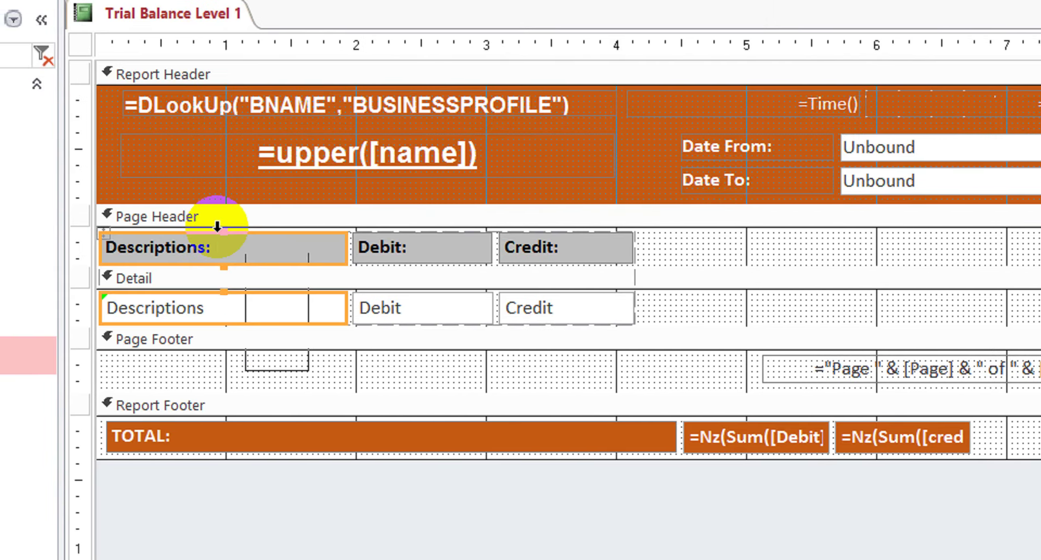
key("Delete")
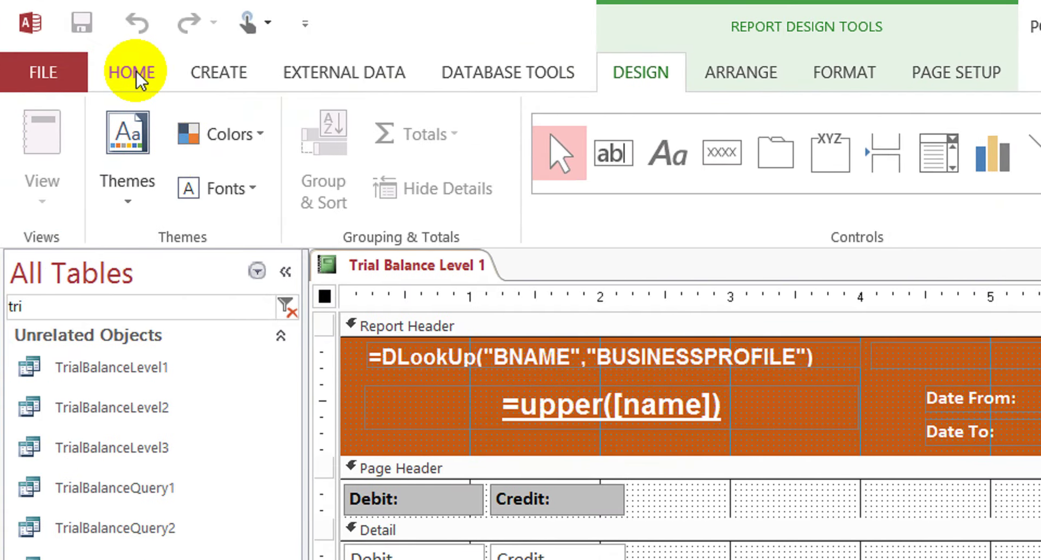
Run the Trial Balance Level 1 report in Report View with Last Date 30-10 to check its header and columns
left_click(130, 74)
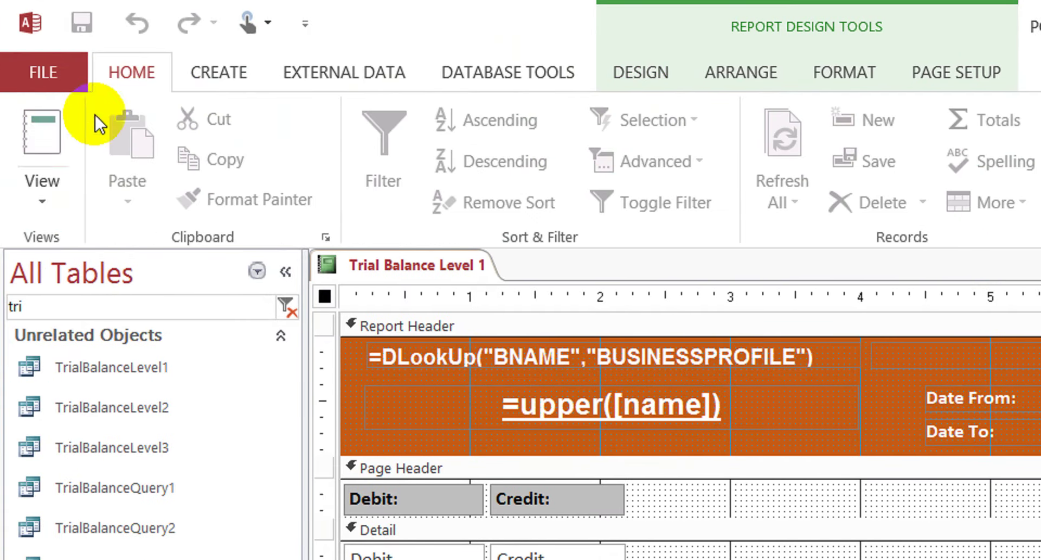
left_click(54, 135)
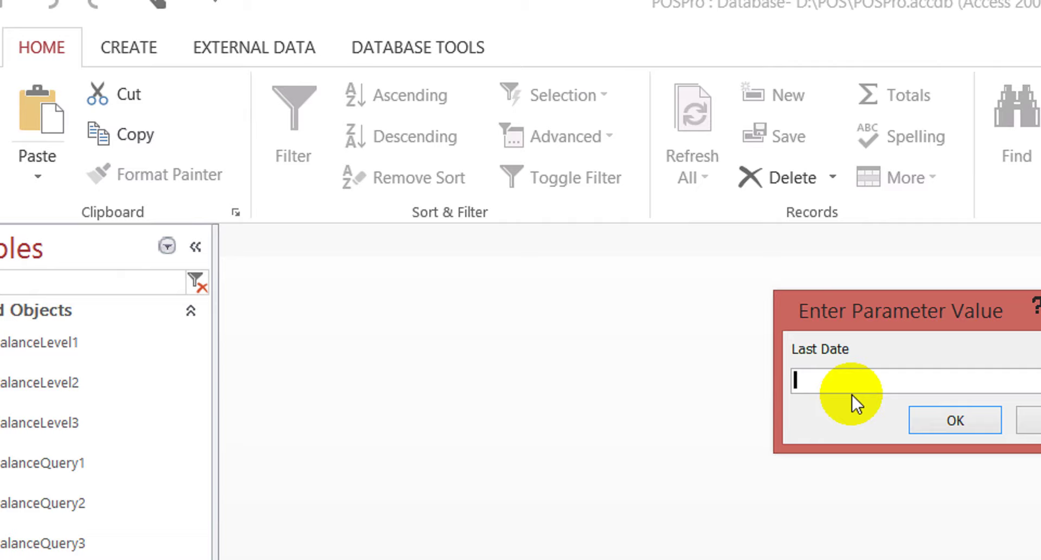
type("30-10")
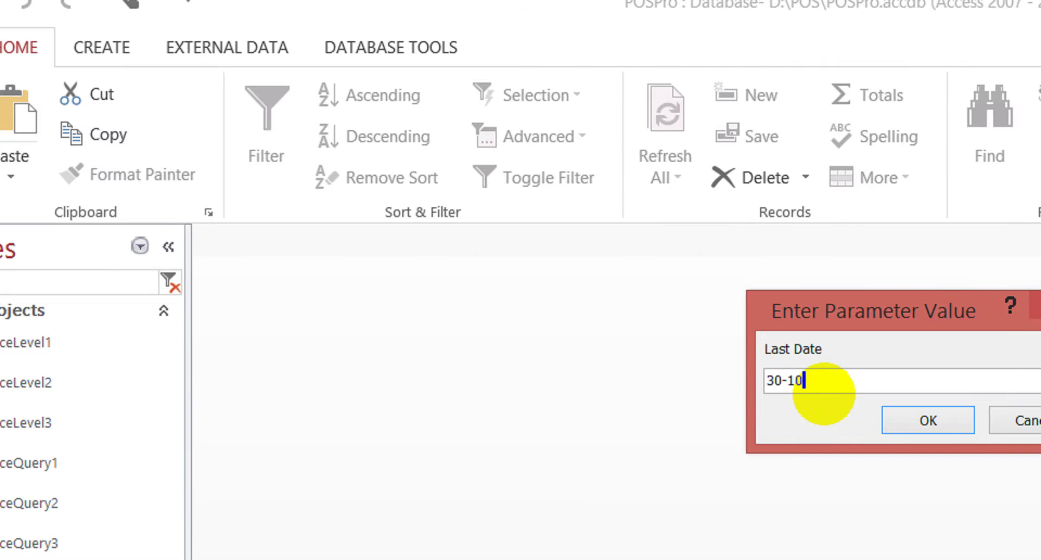
key("Return")
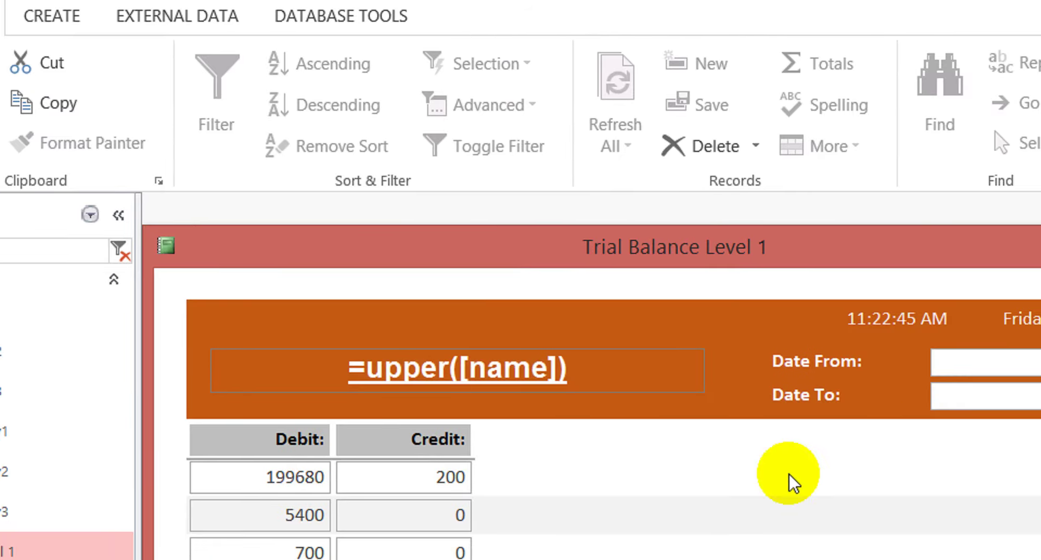
left_click(703, 307)
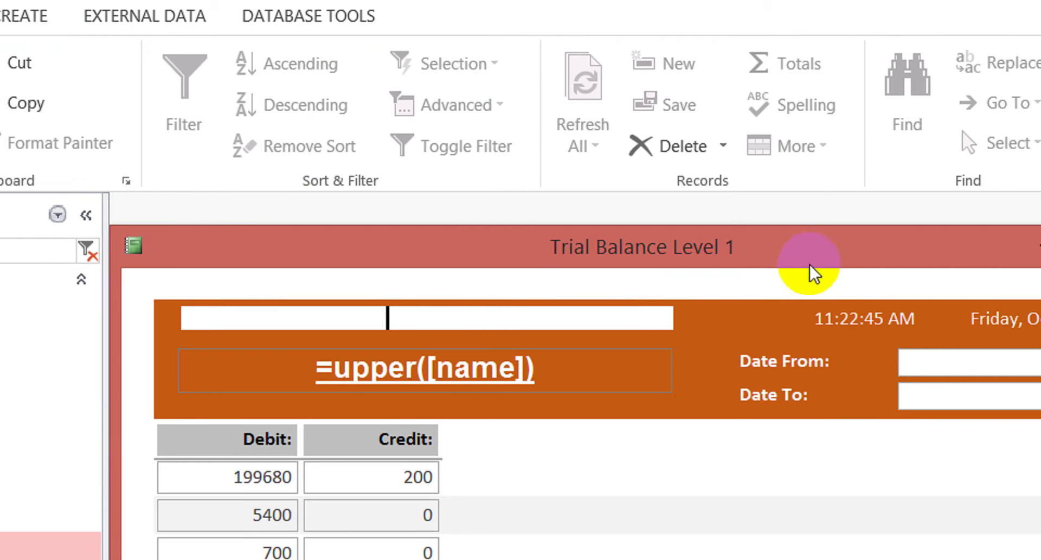
Return to Design View and add the AccountType field as the first column, before Debit
right_click(725, 339)
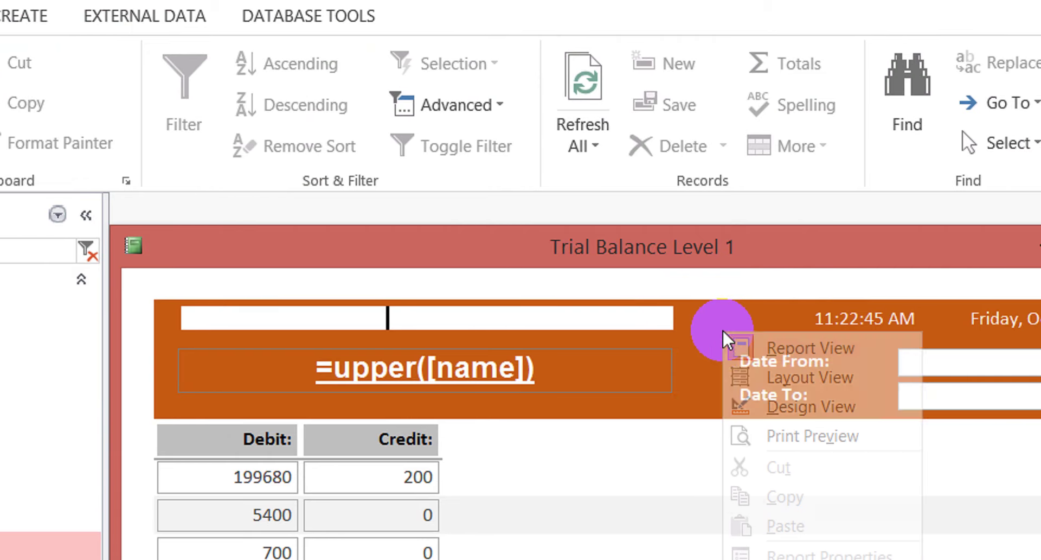
left_click(787, 410)
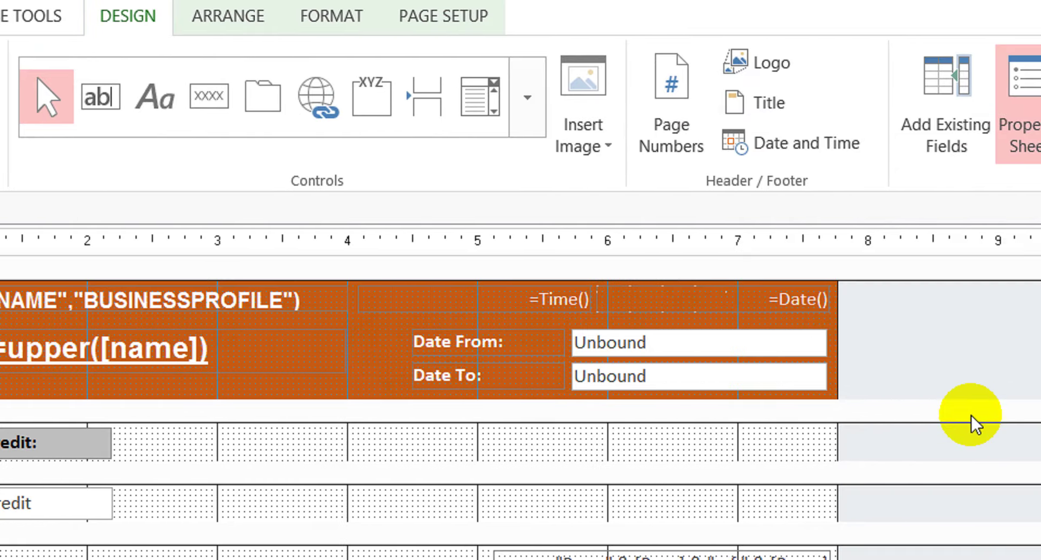
left_click(931, 131)
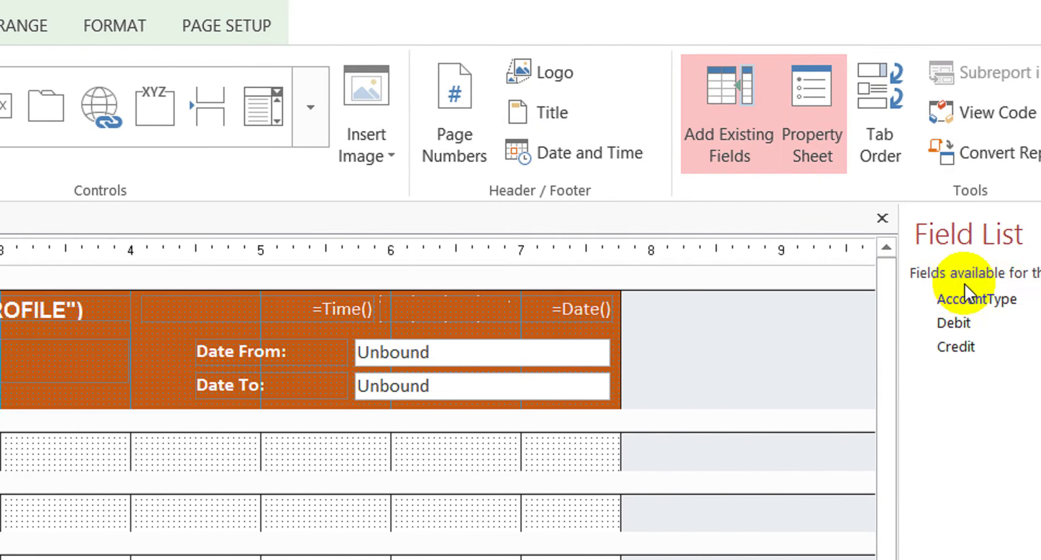
left_click_drag(836, 297, 165, 420)
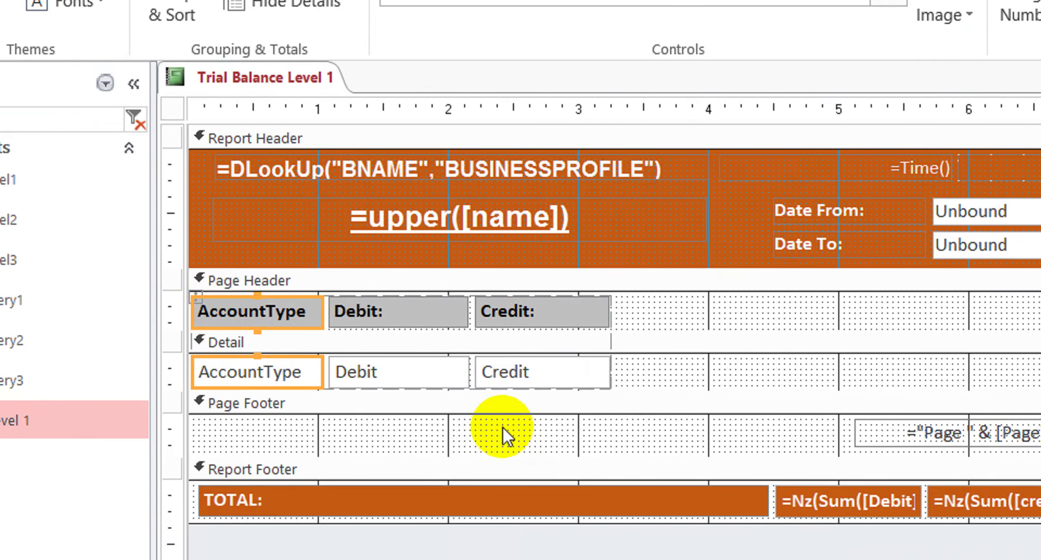
left_click(506, 538)
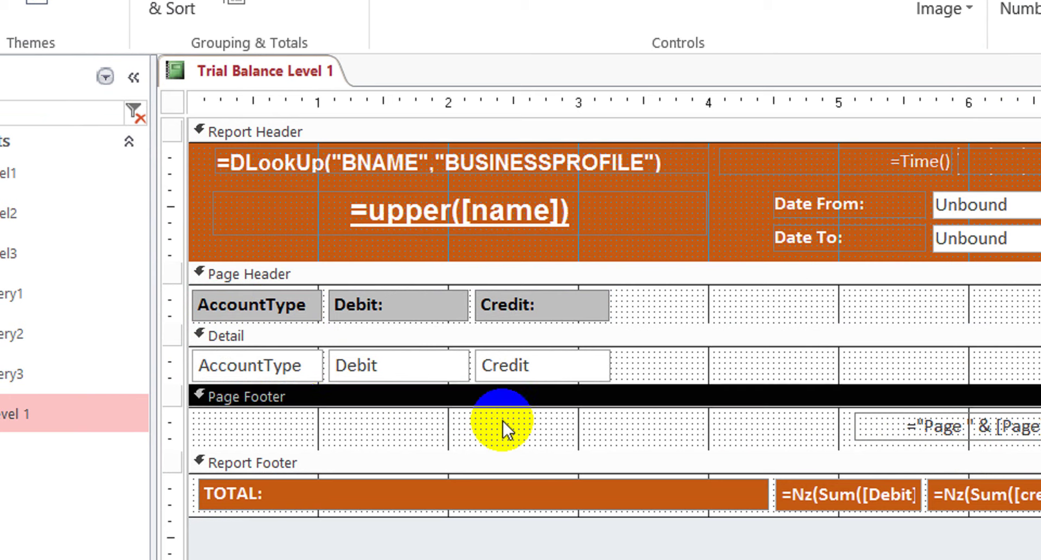
Widen the AccountType column to about 5.4 inches so the Debit and Credit columns shift towards the report's far edge
left_click(288, 368)
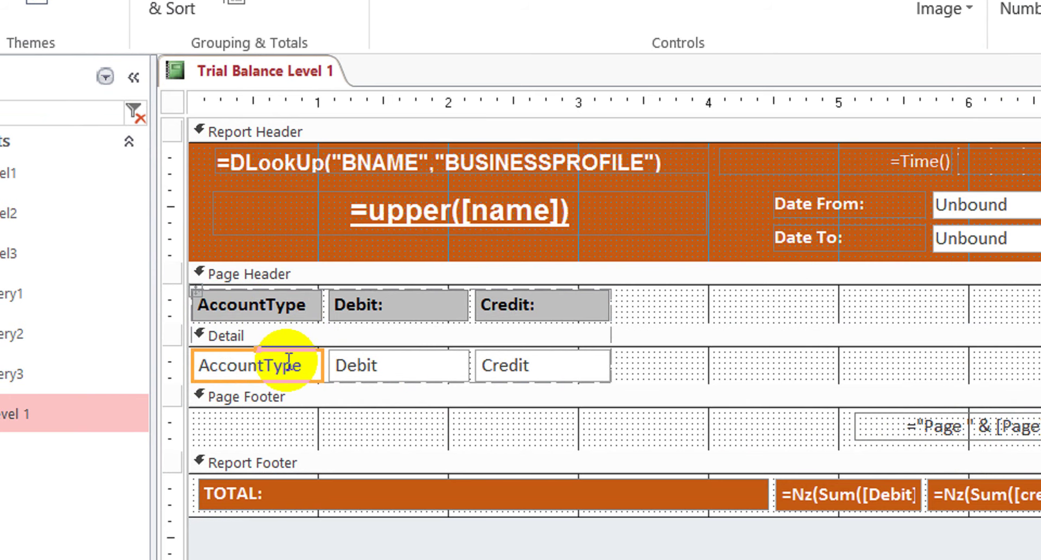
key("shift+Right")
key("shift+Right")
key("shift+Right")
key("shift+Right")
key("shift+Right")
key("shift+Right")
key("shift+Right")
key("shift+Right")
key("shift+Right")
key("shift+Right")
key("shift+Right")
key("shift+Right")
key("shift+Right")
key("shift+Right")
key("shift+Right")
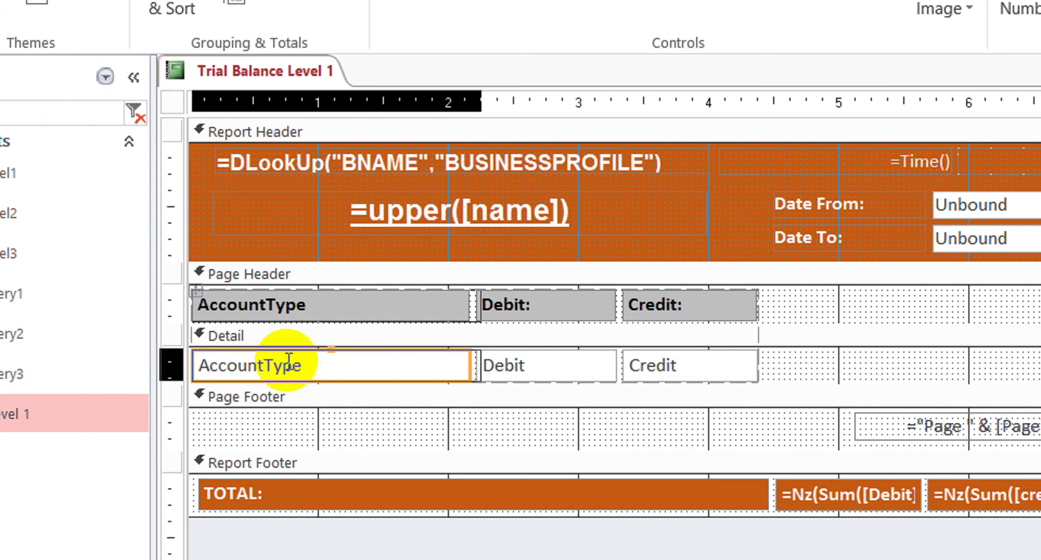
key("shift+Right")
key("shift+Right")
key("shift+Right")
key("shift+Right")
key("shift+Right")
key("shift+Right")
key("shift+Right")
key("shift+Right")
key("shift+Right")
key("shift+Right")
key("shift+Right")
key("shift+Right")
key("shift+Right")
key("shift+Right")
key("shift+Right")
key("shift+Right")
key("shift+Right")
key("shift+Right")
key("shift+Right")
key("shift+Right")
key("shift+Right")
key("shift+Right")
key("shift+Right")
key("shift+Right")
key("shift+Right")
key("shift+Right")
key("shift+Right")
key("shift+Right")
key("shift+Right")
key("shift+Right")
key("shift+Right")
key("shift+Right")
key("shift+Right")
key("shift+Right")
key("shift+Right")
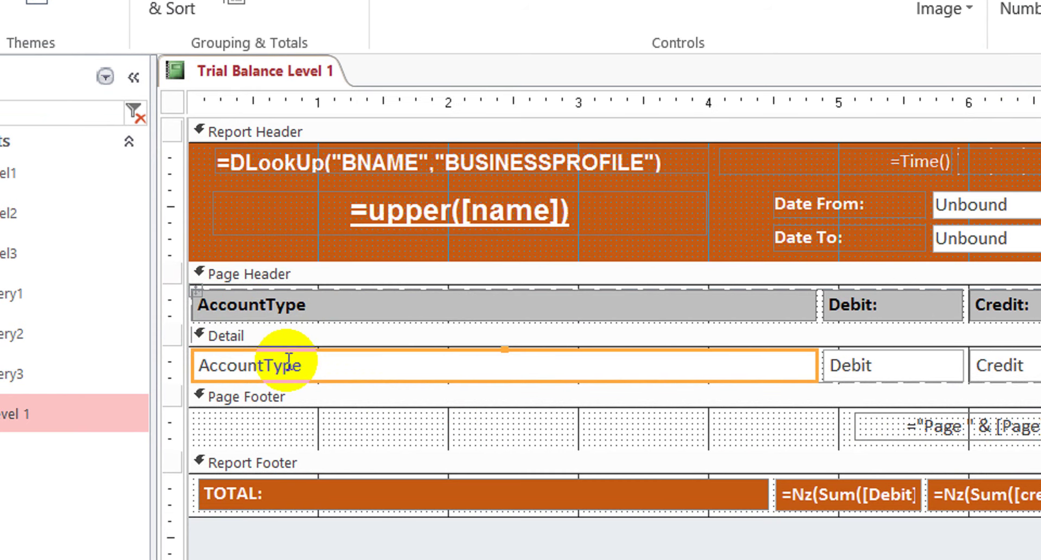
key("shift+Right")
key("shift+Right")
key("shift+Right")
key("shift+Right")
key("shift+Right")
key("shift+Right")
key("shift+Right")
key("shift+Right")
key("shift+Right")
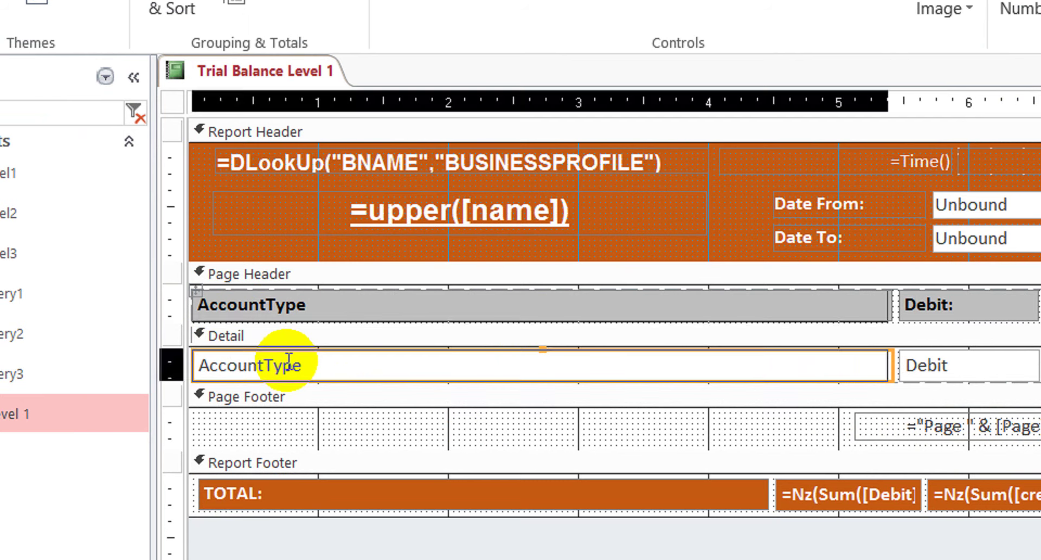
Narrow the AccountType column to about 5.1 inches and widen the Debit and Credit columns to about 1.3 inches each
key("shift+Left")
key("shift+Left")
key("shift+Left")
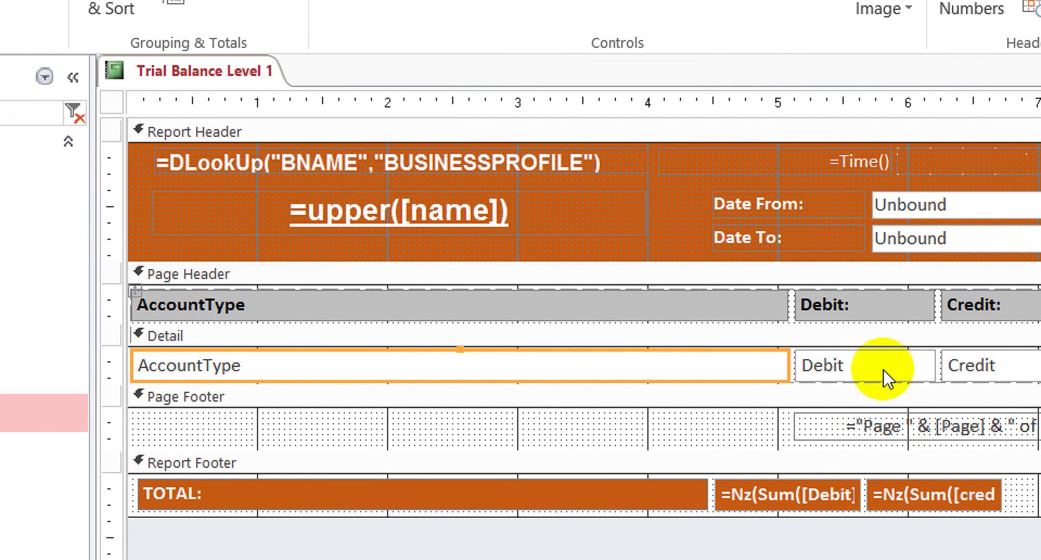
left_click(948, 367)
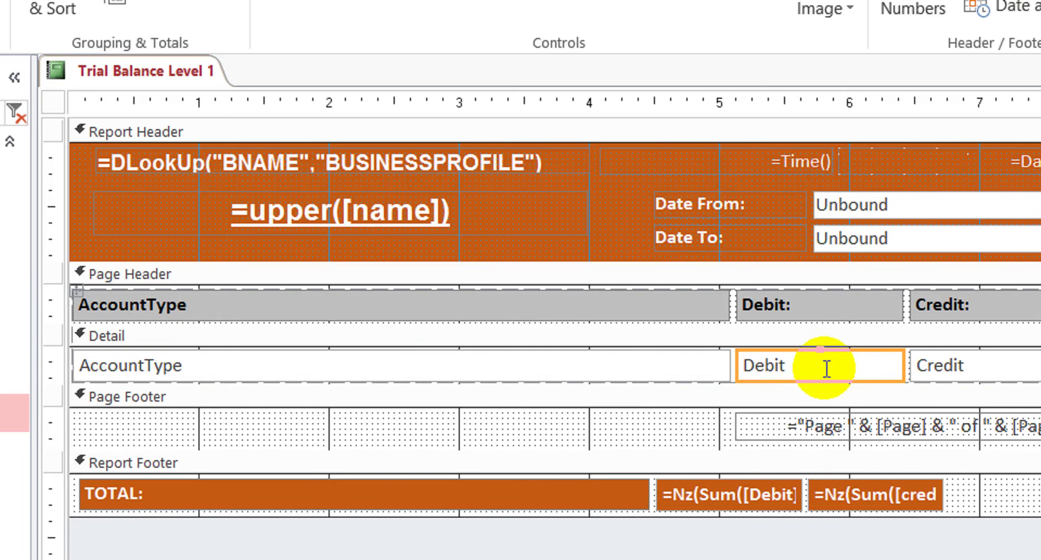
left_click(947, 380)
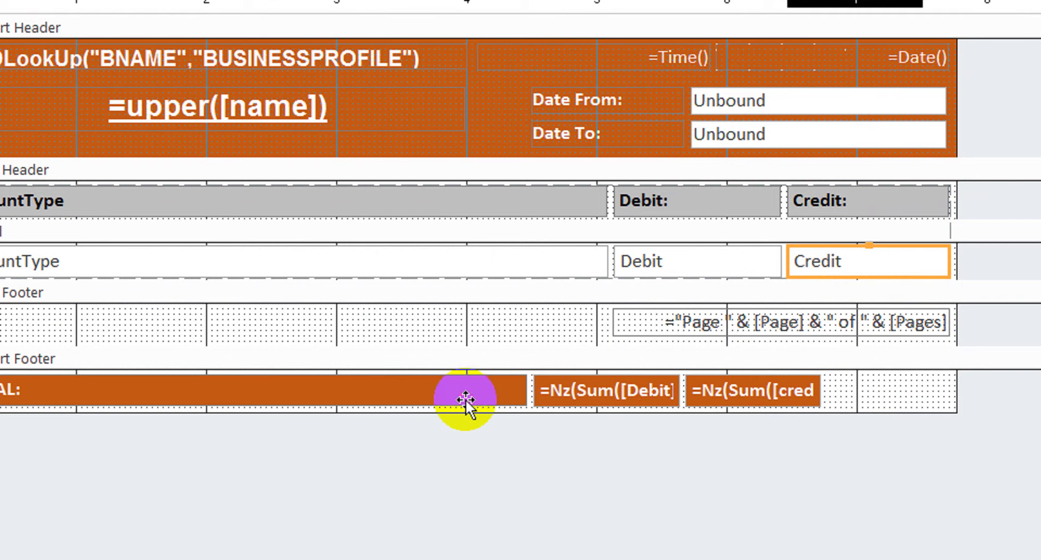
Widen the TOTAL label in the Report Footer until it ends level with the AccountType column
left_click(457, 504)
key("shift+Right")
key("shift+Right")
key("shift+Right")
key("shift+Right")
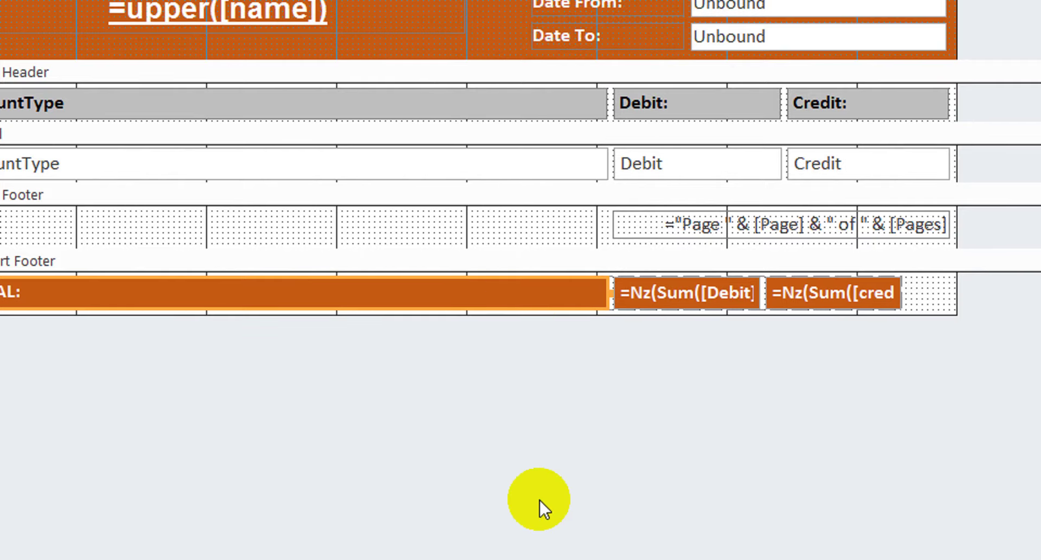
left_click(687, 481)
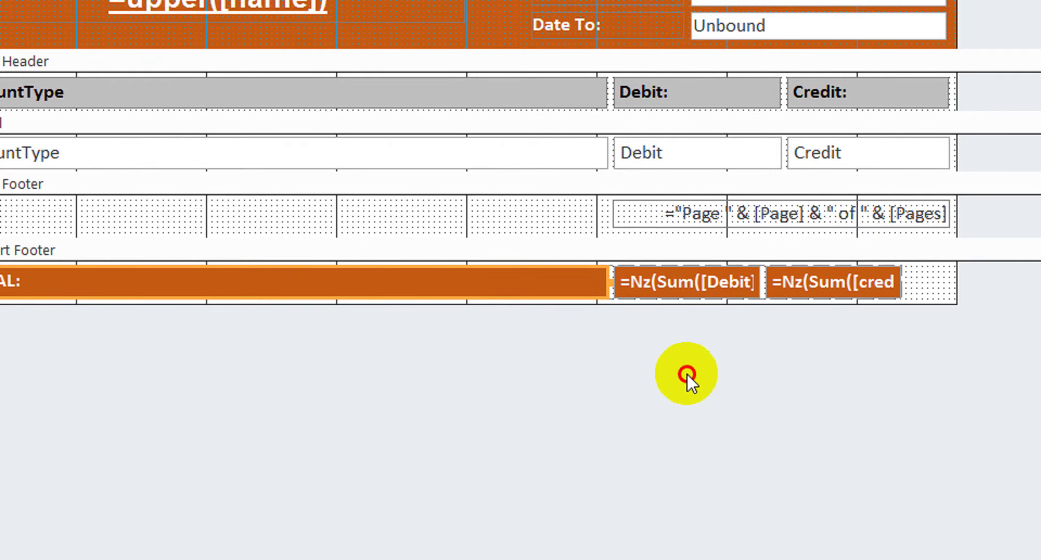
Widen the Debit and Credit sum boxes in the Report Footer to line up with their columns above
left_click(712, 274)
key("shift+Right")
key("shift+Right")
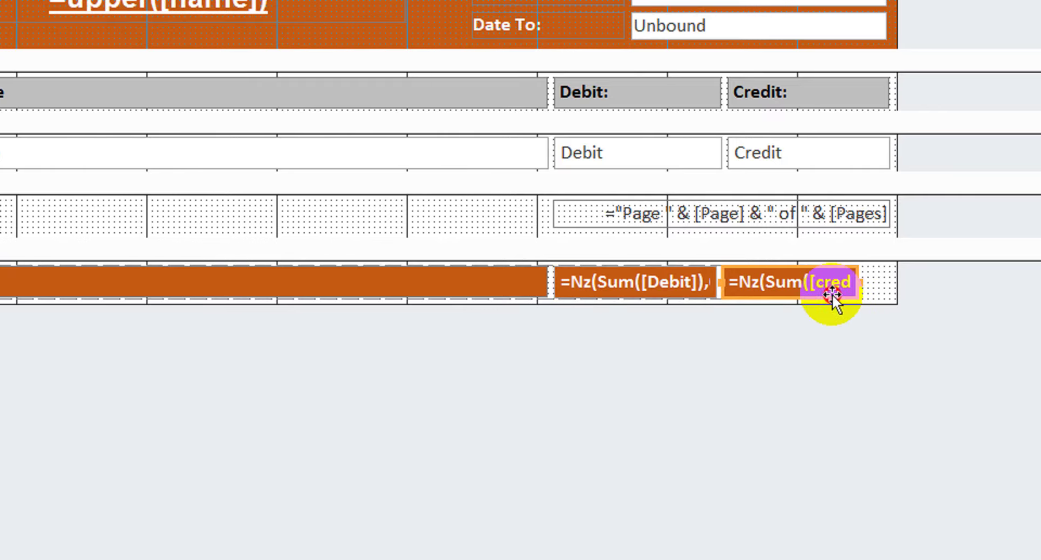
left_click(892, 294)
key("shift+Right")
key("shift+Right")
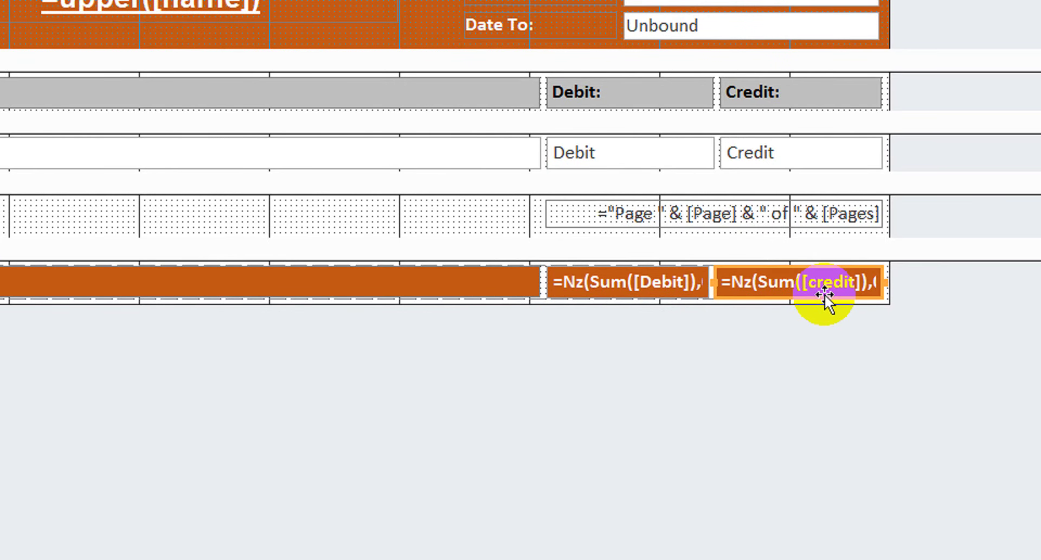
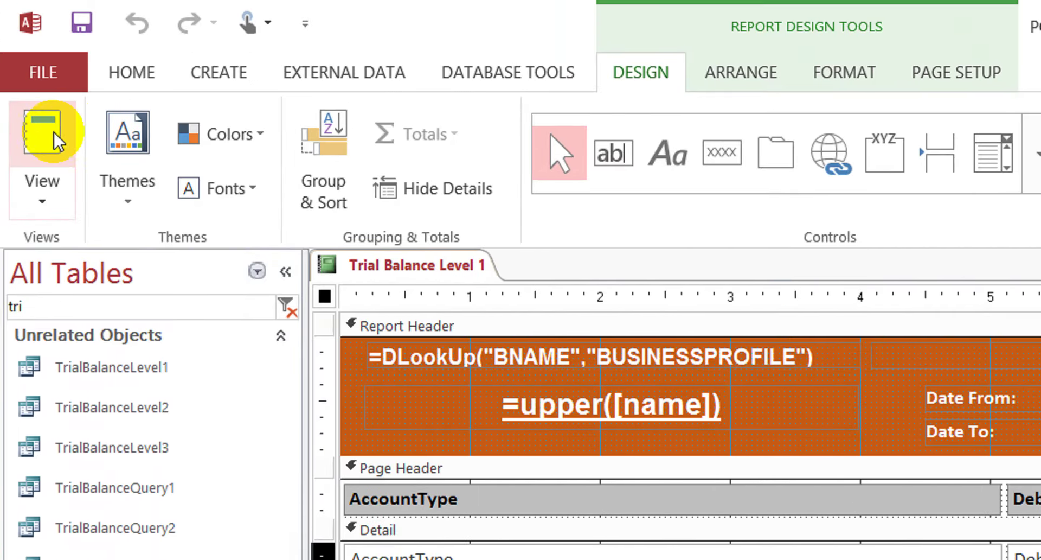
Run the report in Report View with a Last Date and check its header, account type rows, and Debit and Credit totals
left_click(43, 133)
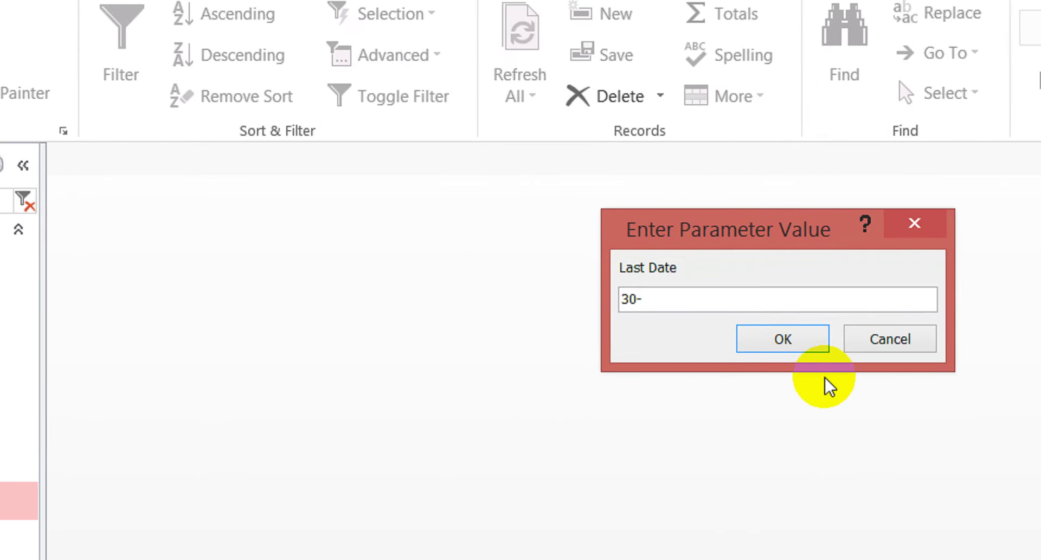
key("Return")
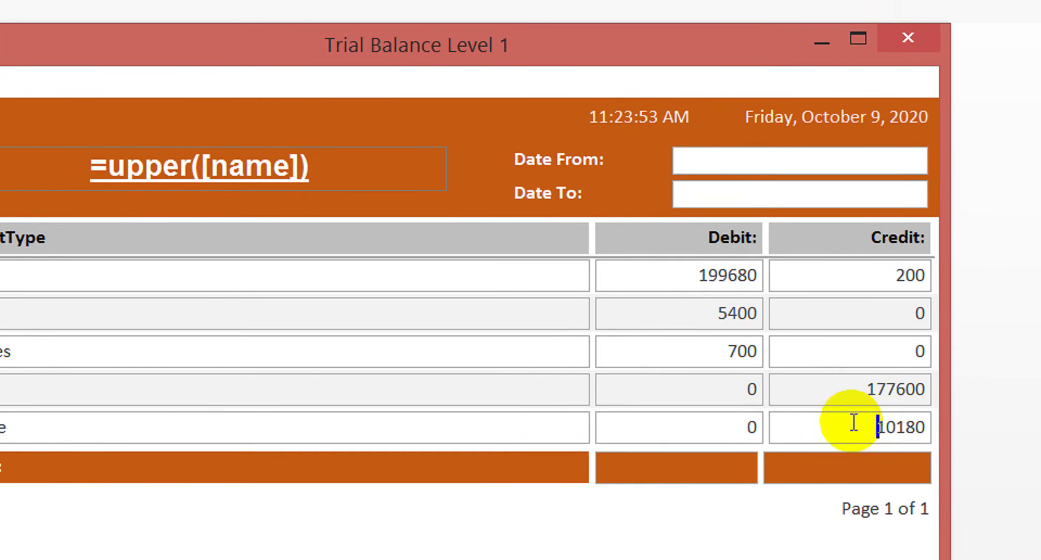
left_click(887, 491)
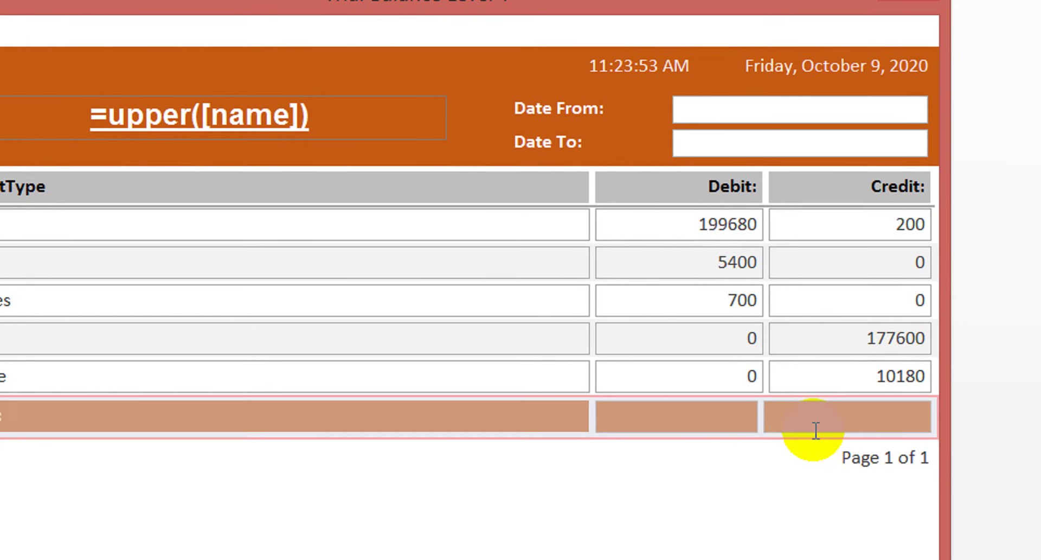
left_click(816, 430)
left_click(692, 437)
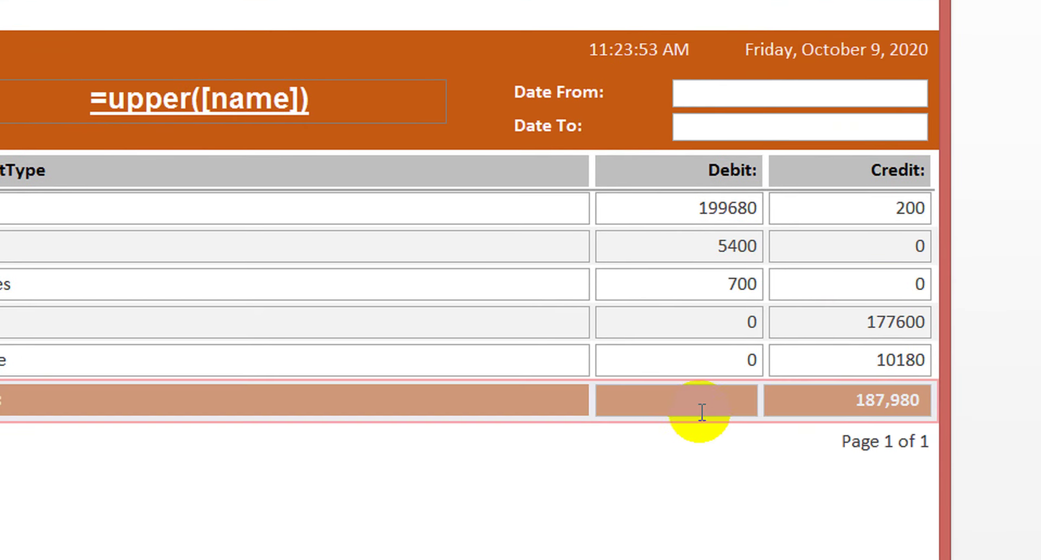
left_click(702, 412)
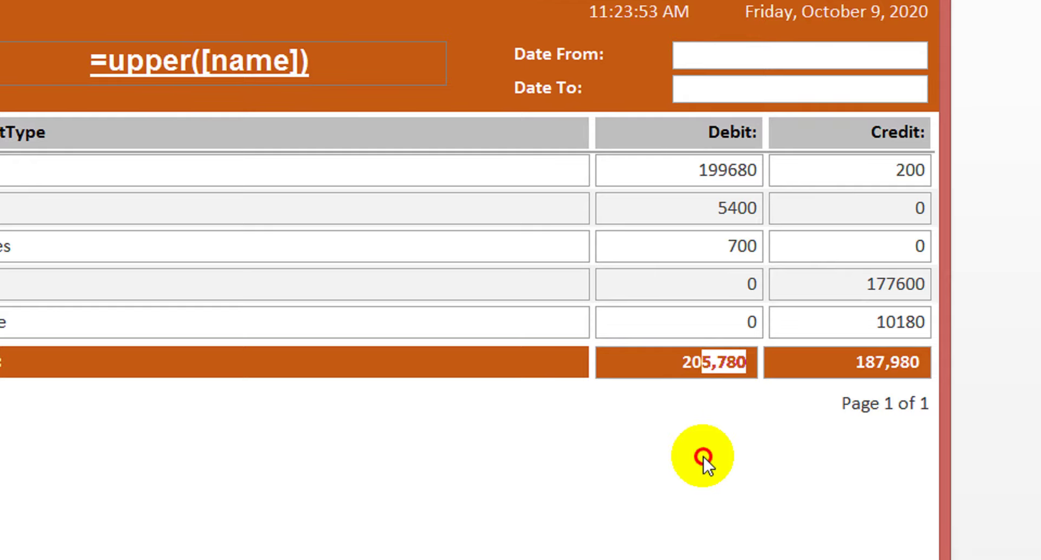
left_click(839, 365)
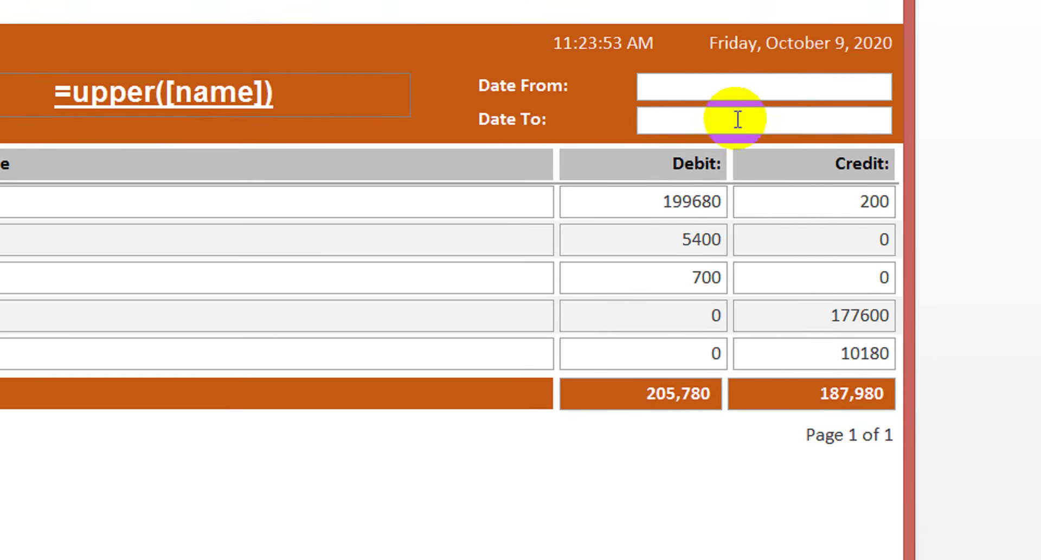
left_click(759, 61)
left_click(641, 89)
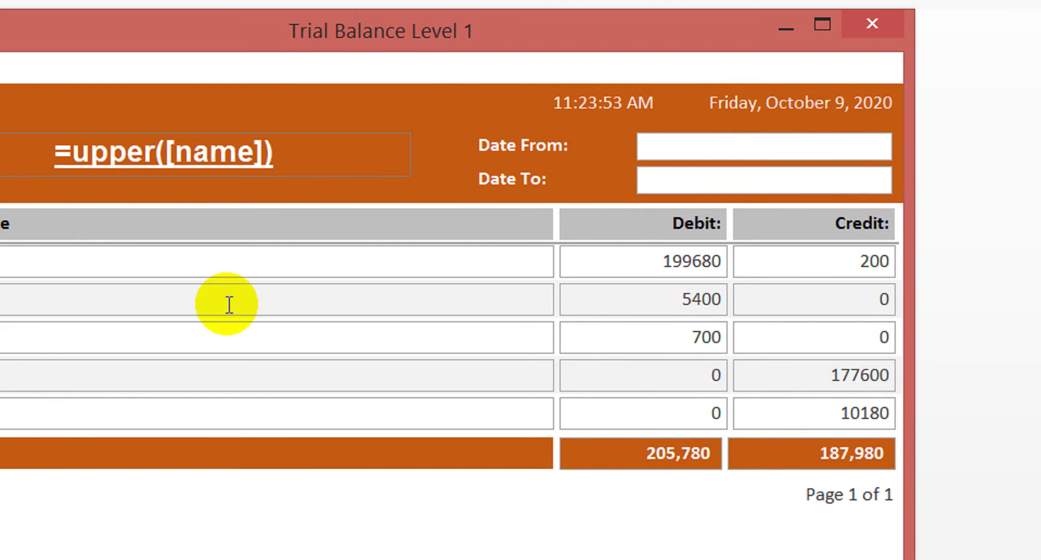
left_click(229, 304)
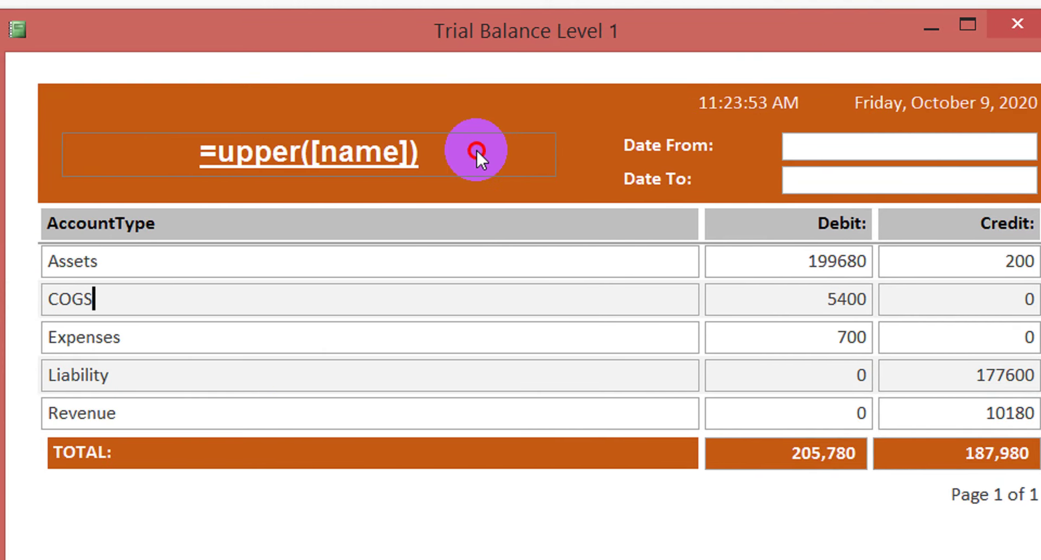
left_click(515, 102)
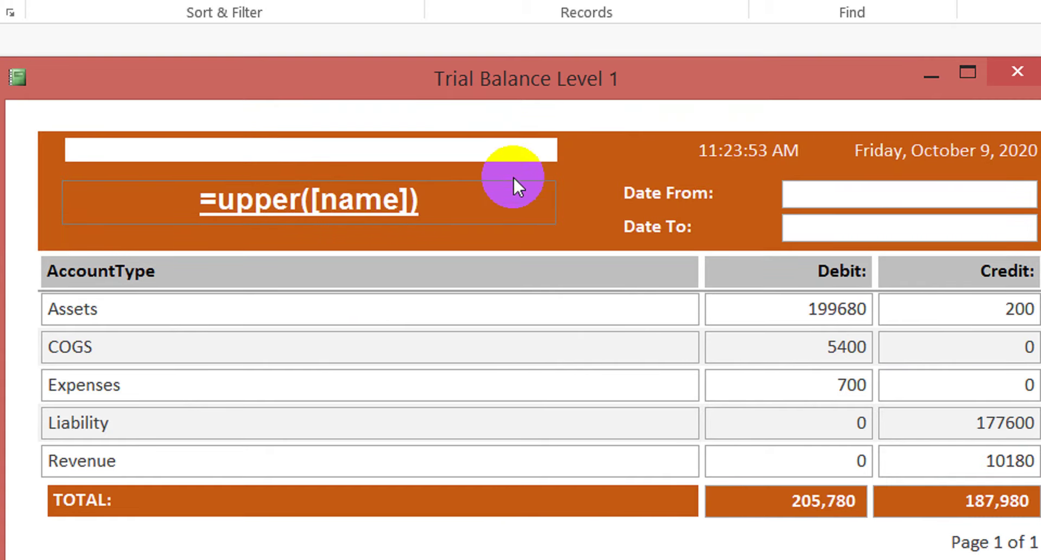
type("Learn With Purpose")
Return to Design View and fill the Report Header section with black
right_click(740, 86)
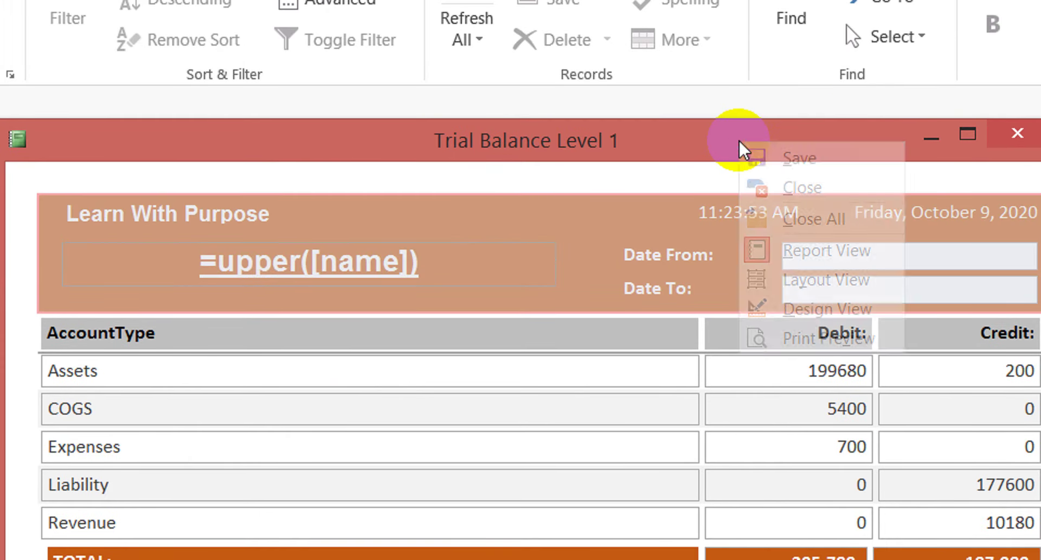
left_click(827, 309)
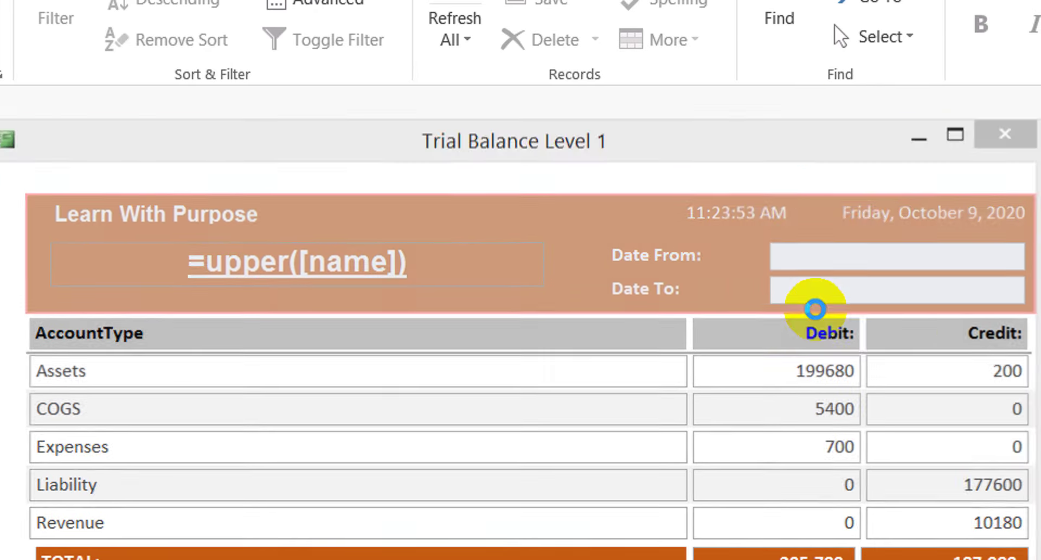
left_click(359, 157)
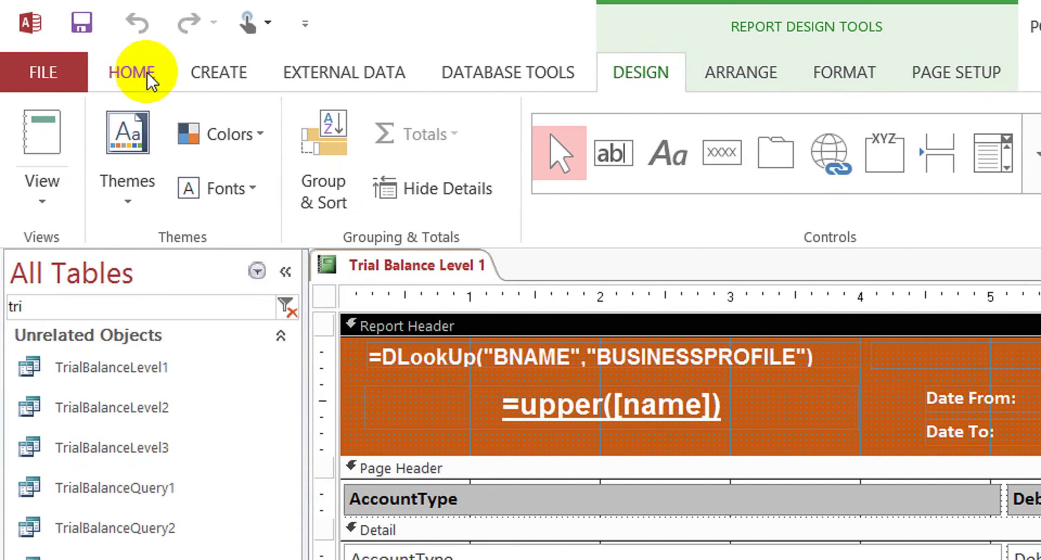
left_click(145, 72)
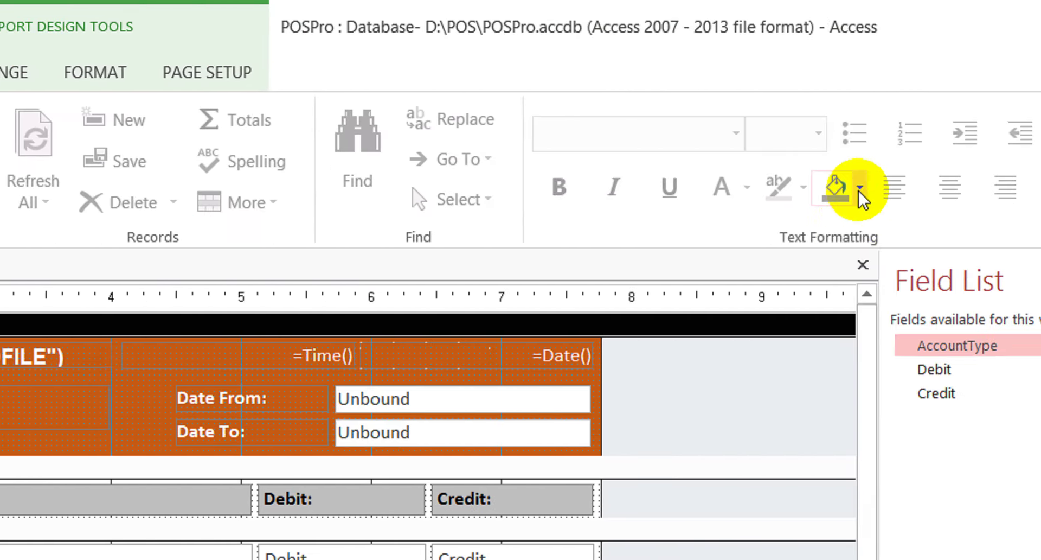
left_click(1024, 187)
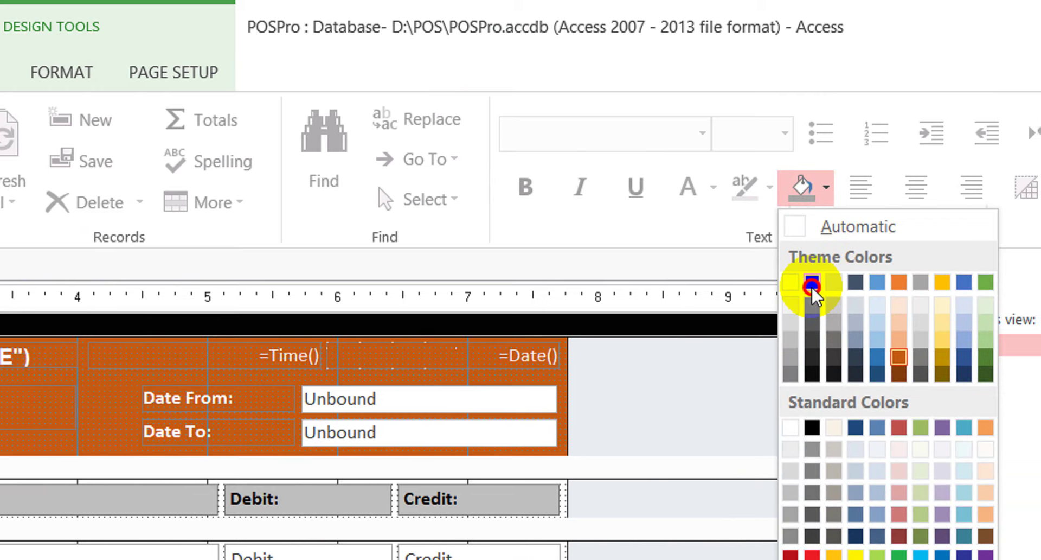
left_click(812, 284)
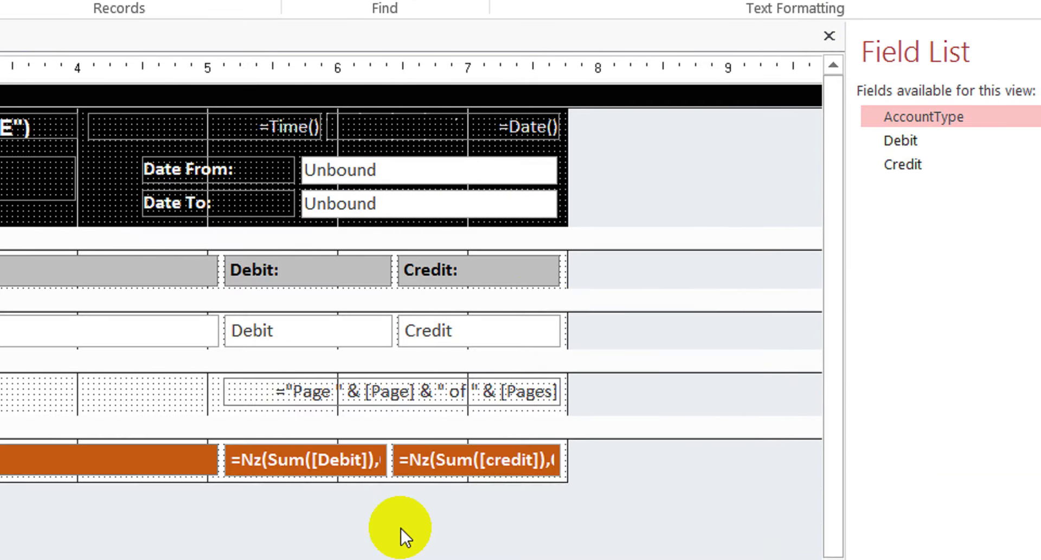
Fill the TOTAL label and the Debit and Credit sum boxes in the Report Footer with black
left_click(221, 483)
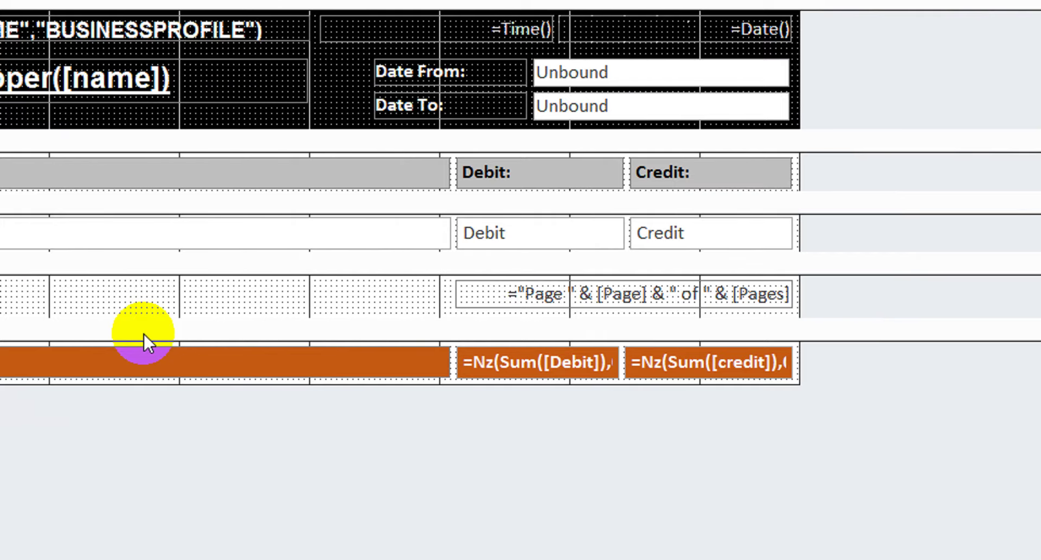
left_click(32, 361)
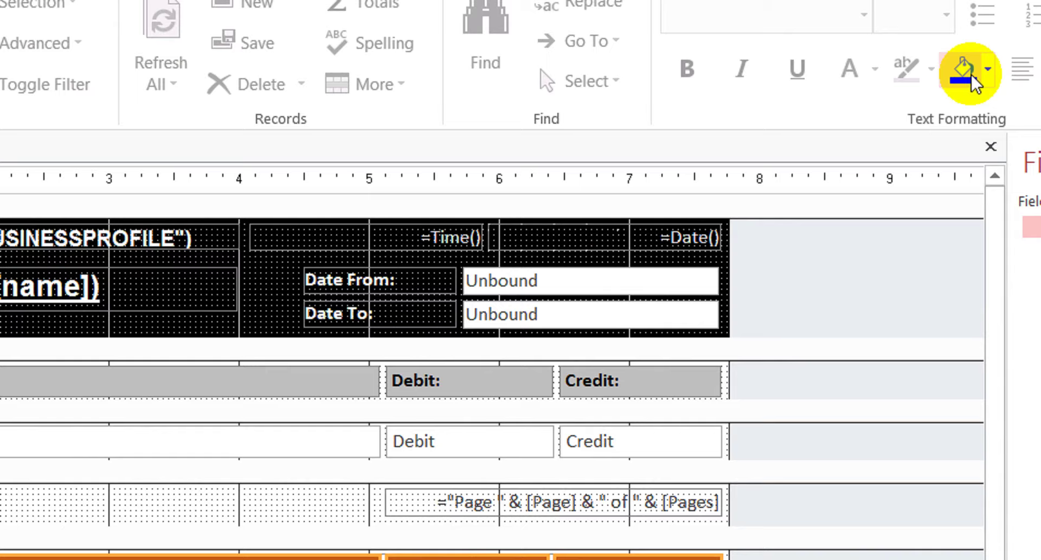
left_click(895, 109)
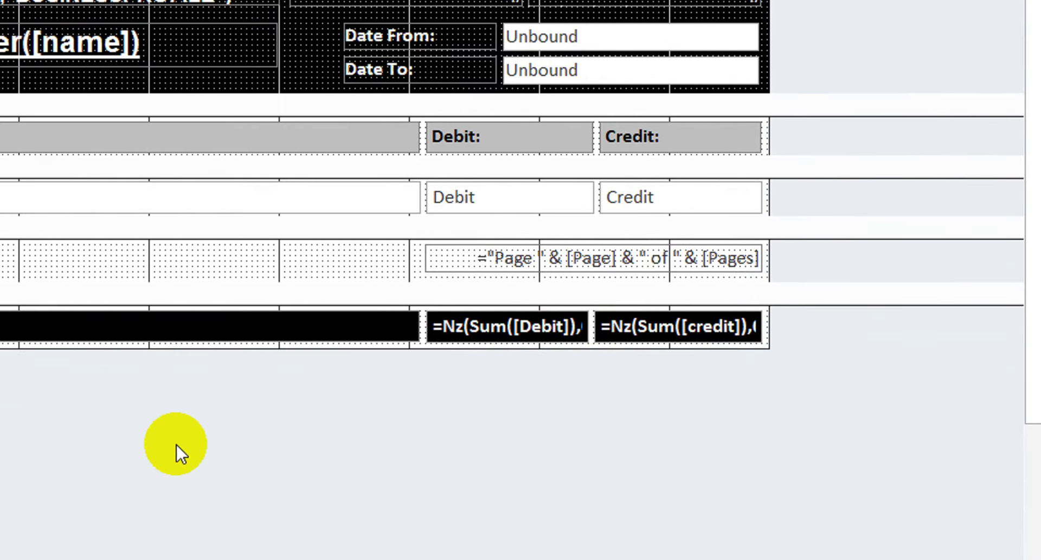
left_click(69, 531)
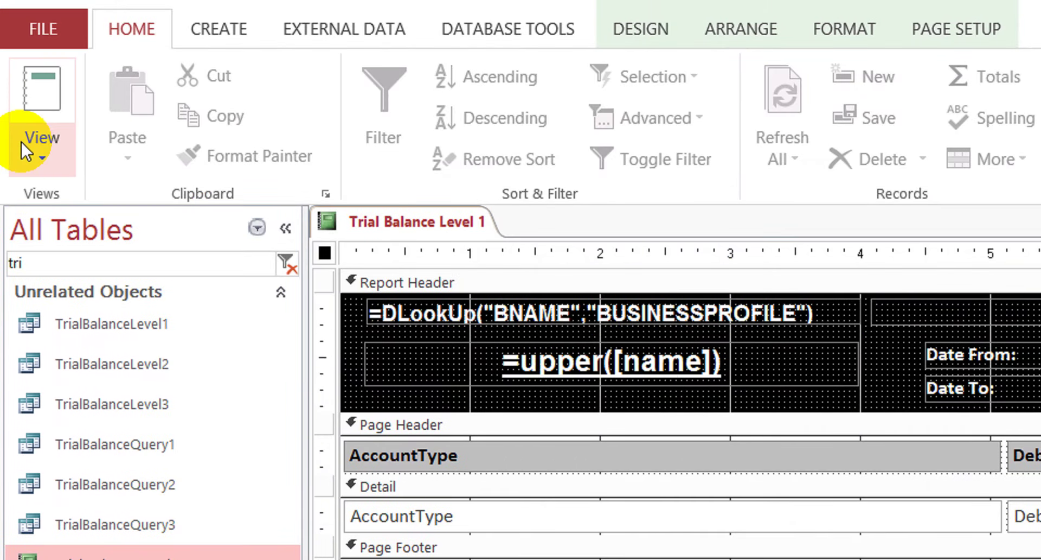
Open the report in Layout View with Last Date 30-10 to check the black header and totals row
left_click(32, 157)
left_click(88, 262)
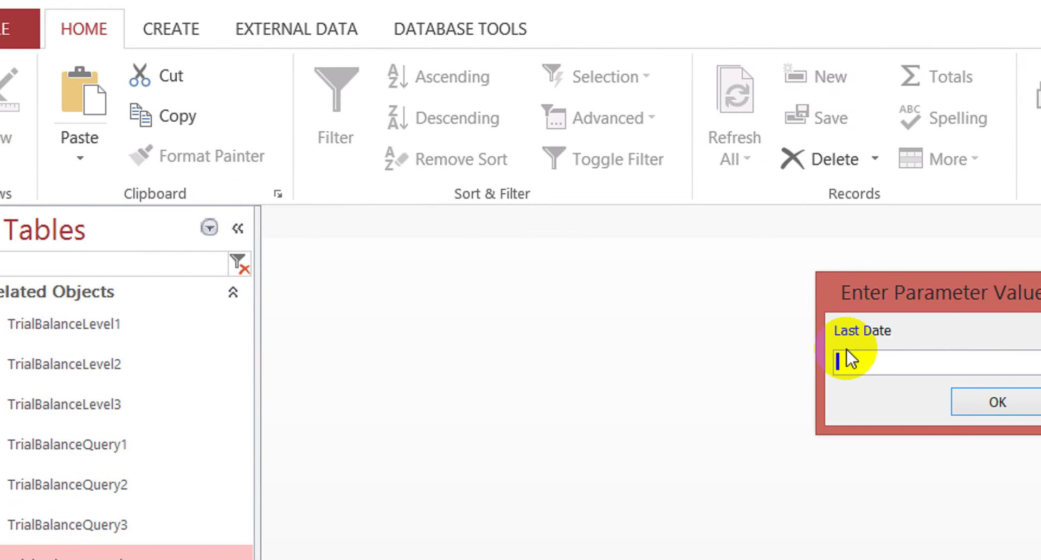
type("30-10")
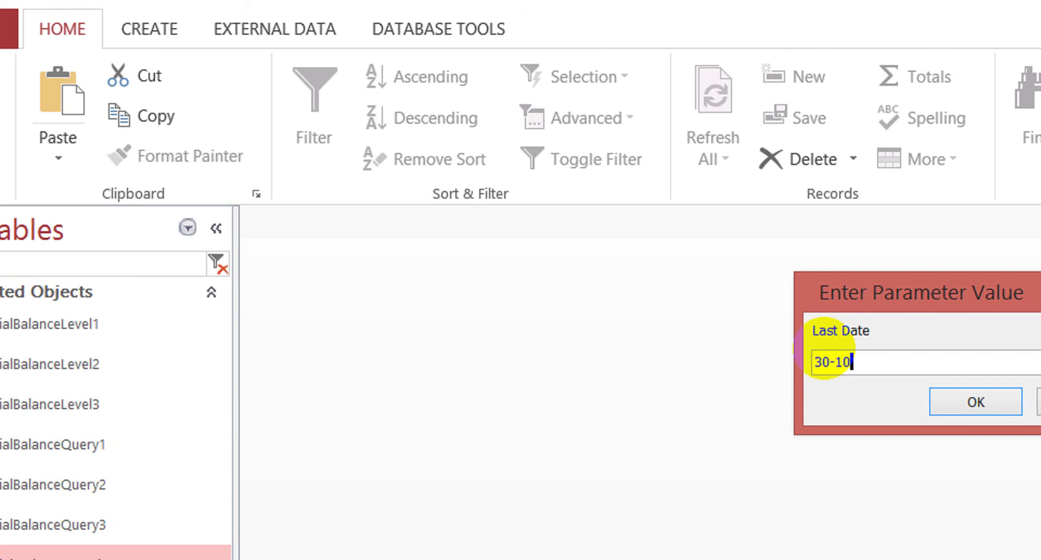
key("Return")
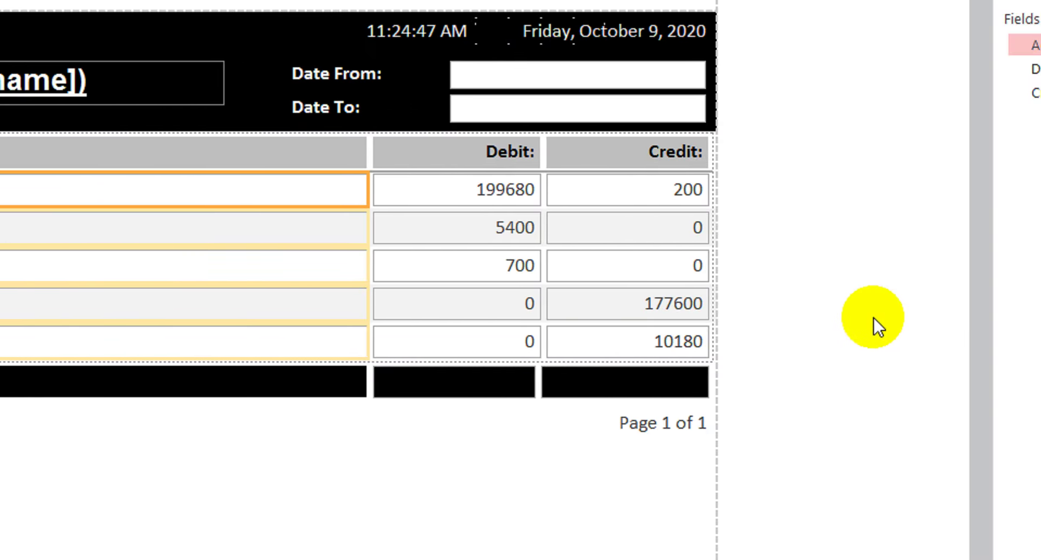
left_click(829, 317)
Return to Design View and slightly reduce the height of the Page Footer section below the page number
right_click(743, 126)
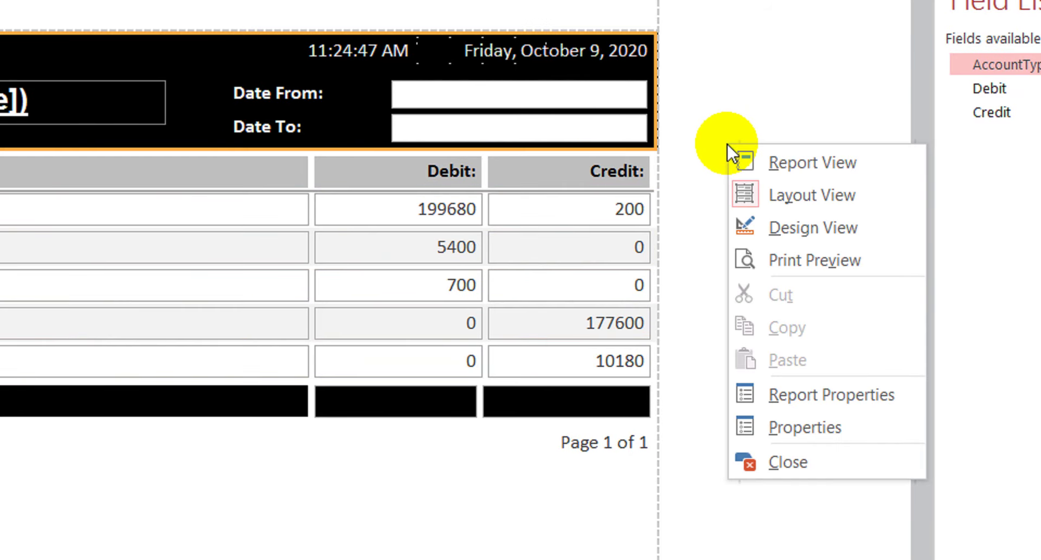
left_click(812, 231)
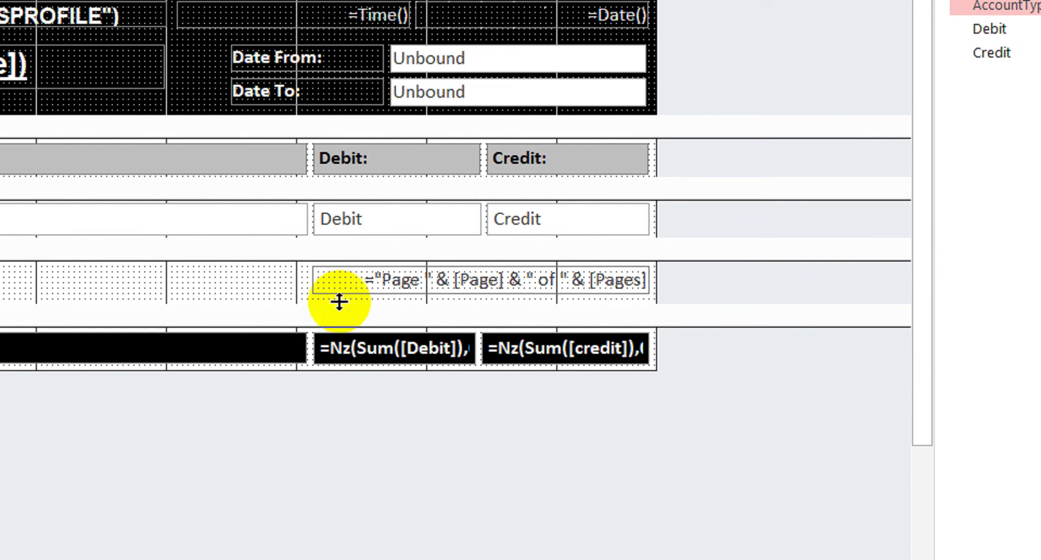
left_click_drag(340, 300, 340, 295)
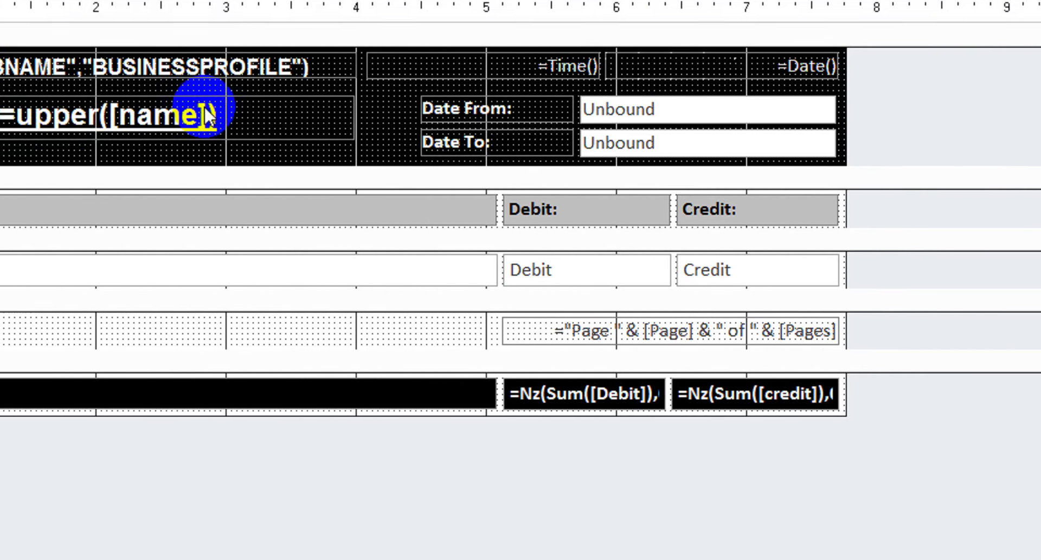
Change the title expression in the Report Header to =uppercase([name])
left_click(15, 58)
left_click(211, 131)
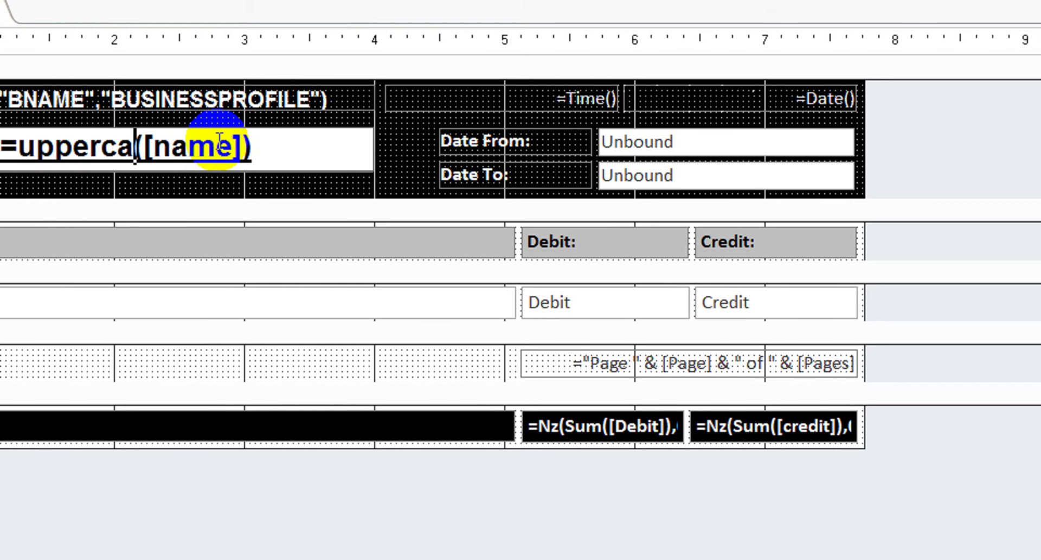
type("se")
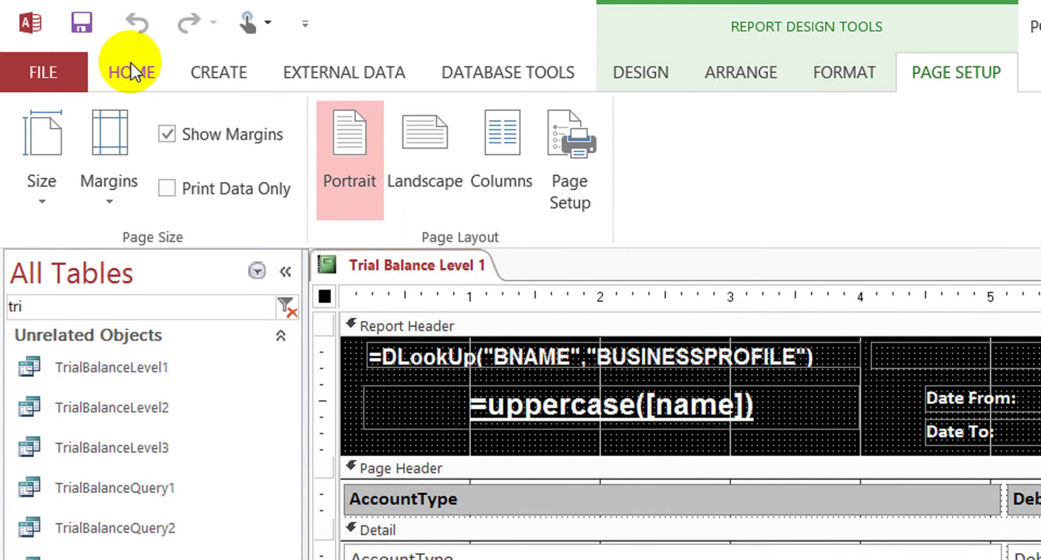
Run the report in Report View with Last Date 30-10 to check the uppercase title, and return to Design View
left_click(132, 9)
left_click(41, 76)
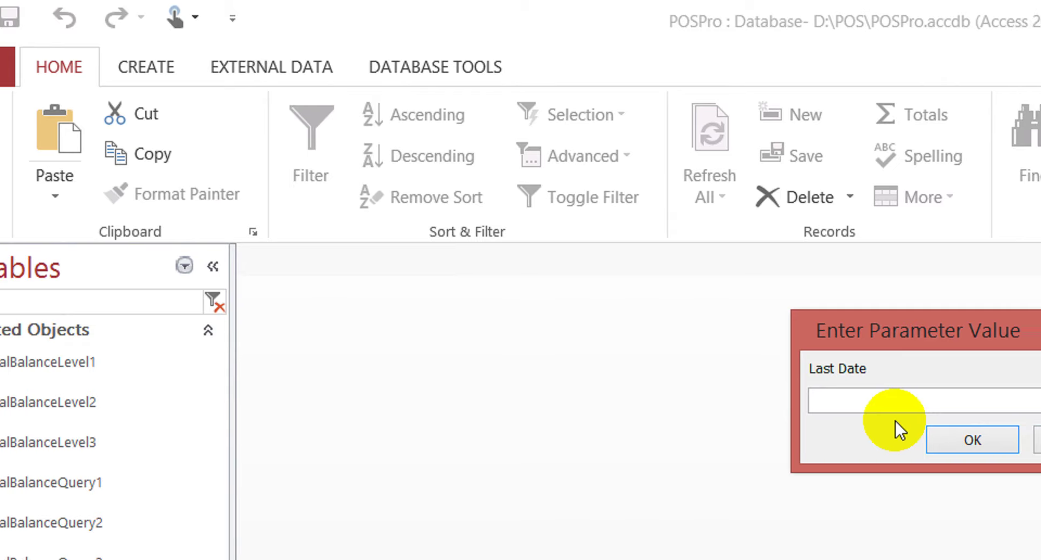
type("30-10")
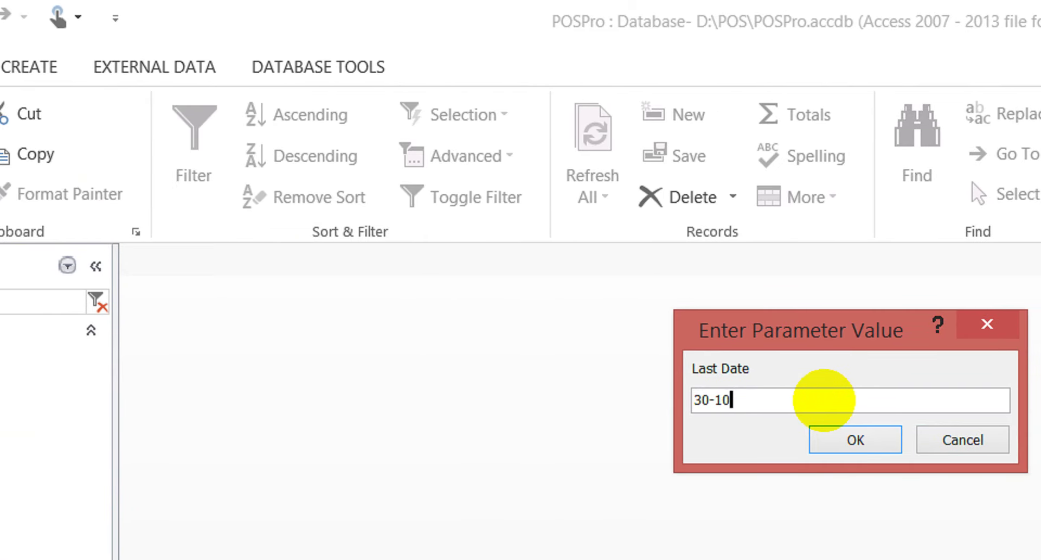
key("Return")
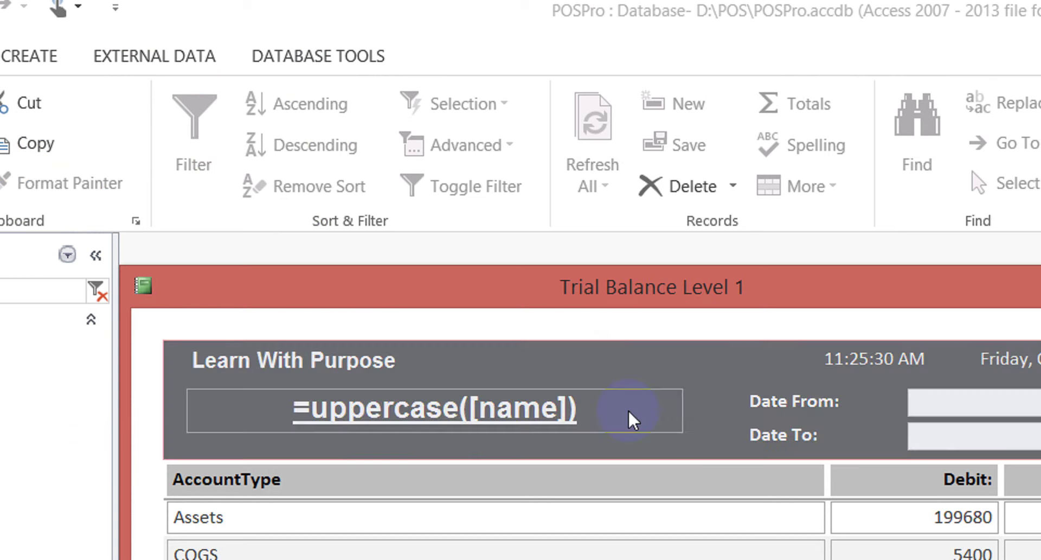
right_click(719, 384)
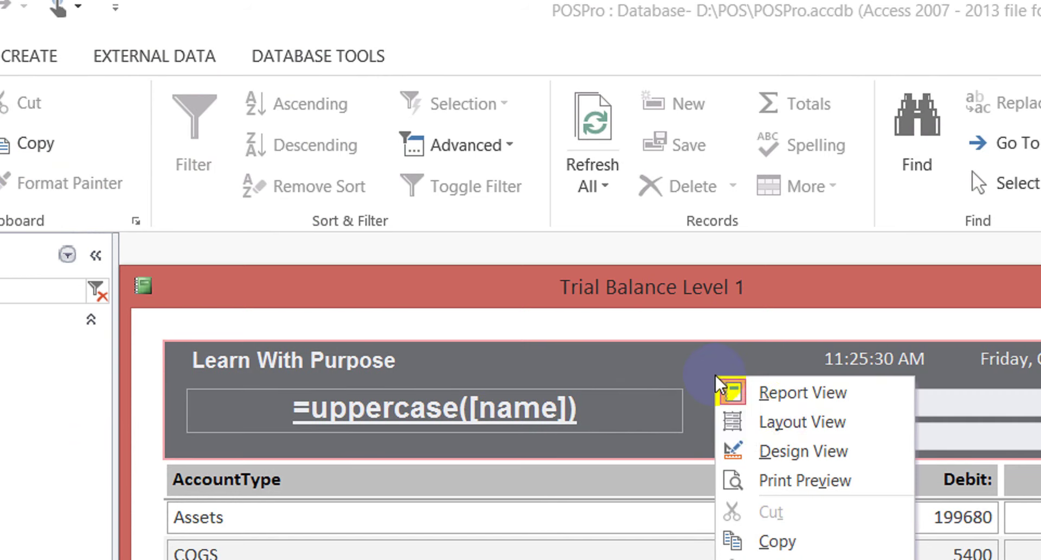
left_click(787, 450)
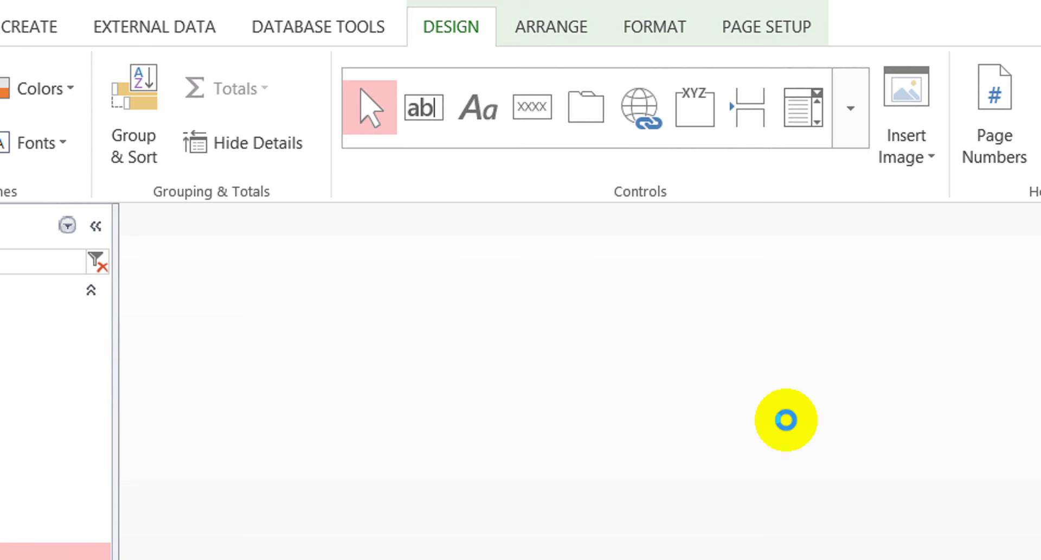
Replace the uppercase function in the Report Header title so the expression reads =ucase([name])
left_click(593, 372)
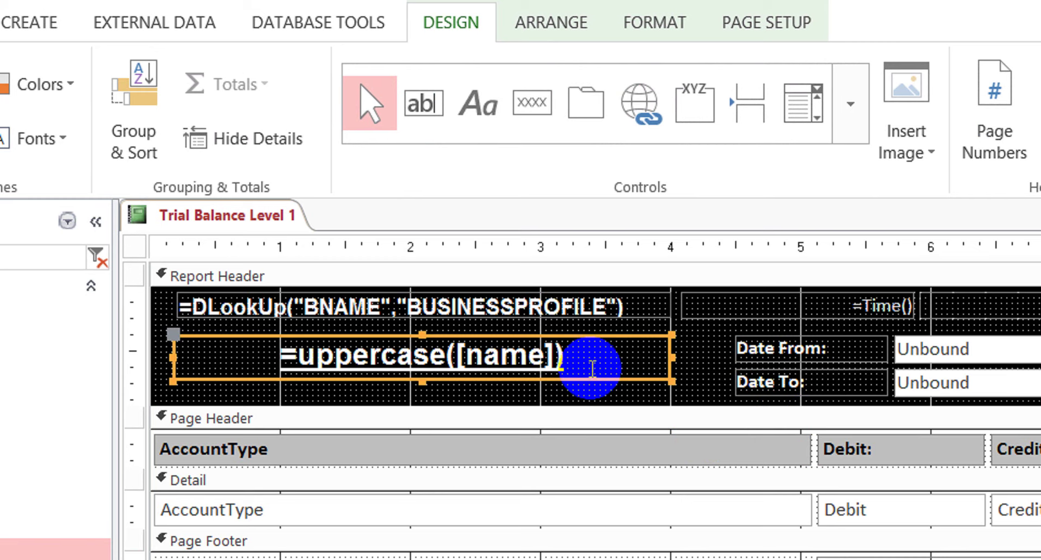
left_click(598, 362)
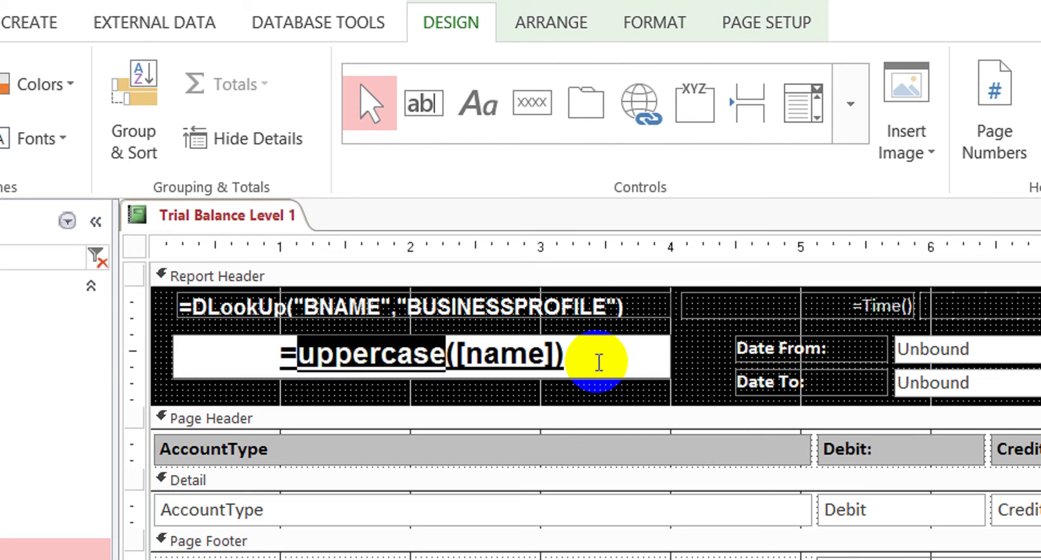
type("u")
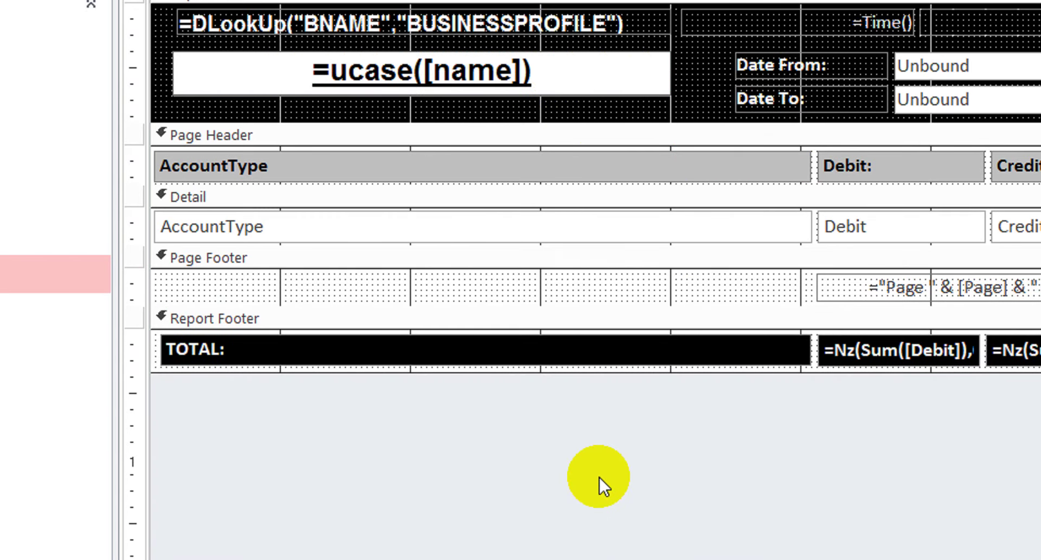
left_click(598, 477)
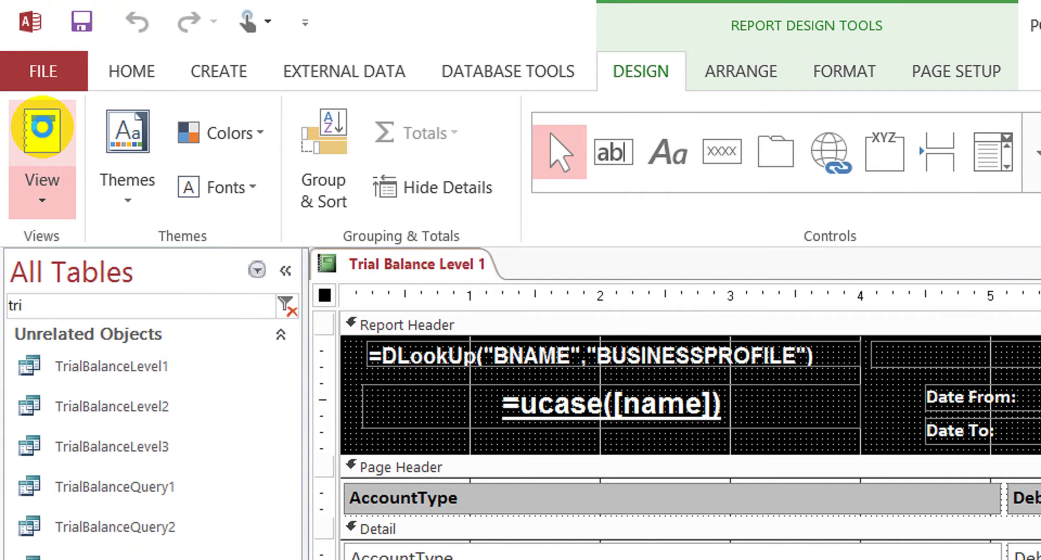
Run the report in Report View with a Last Date to check the ucase title, and return to Design View
left_click(43, 128)
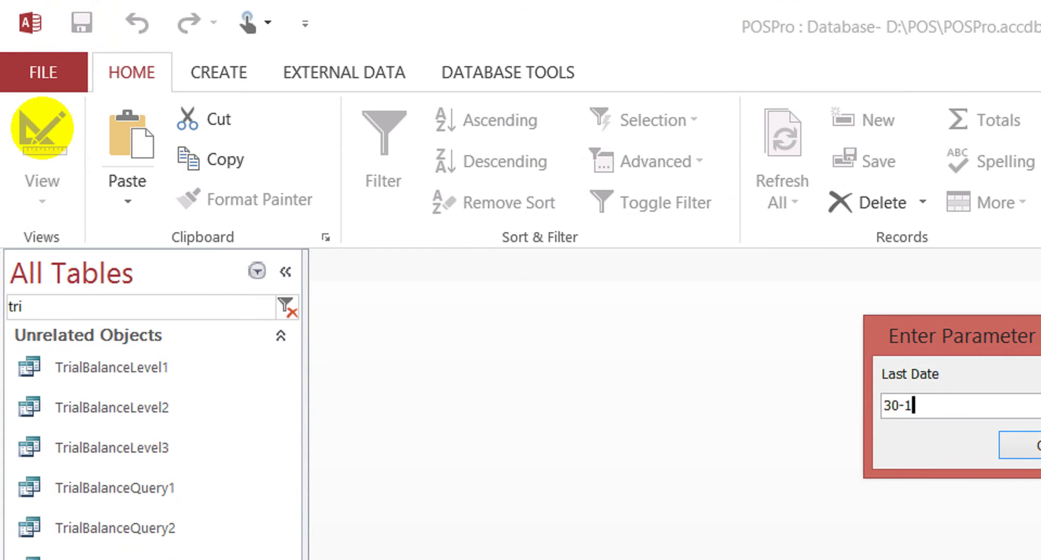
key("Return")
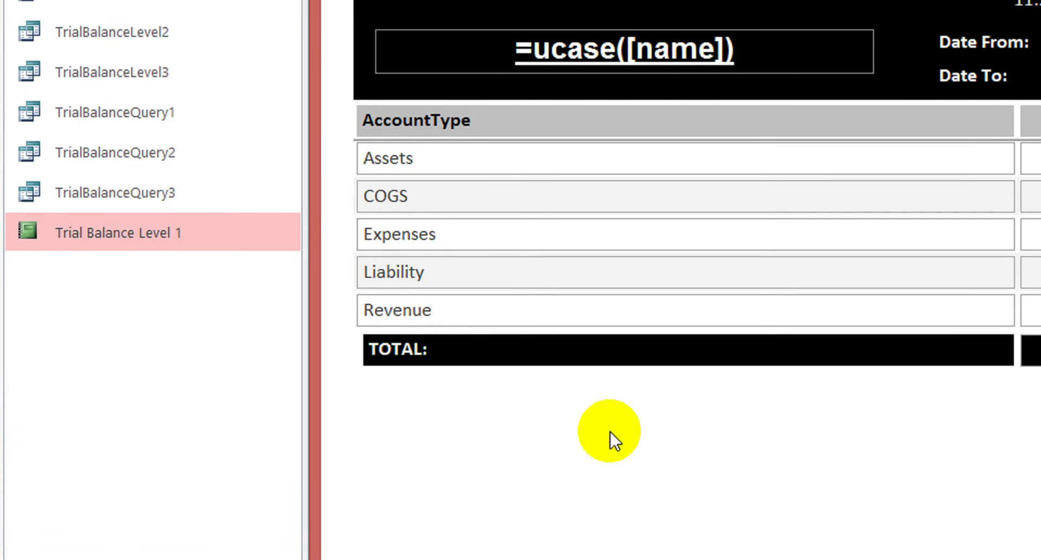
right_click(610, 424)
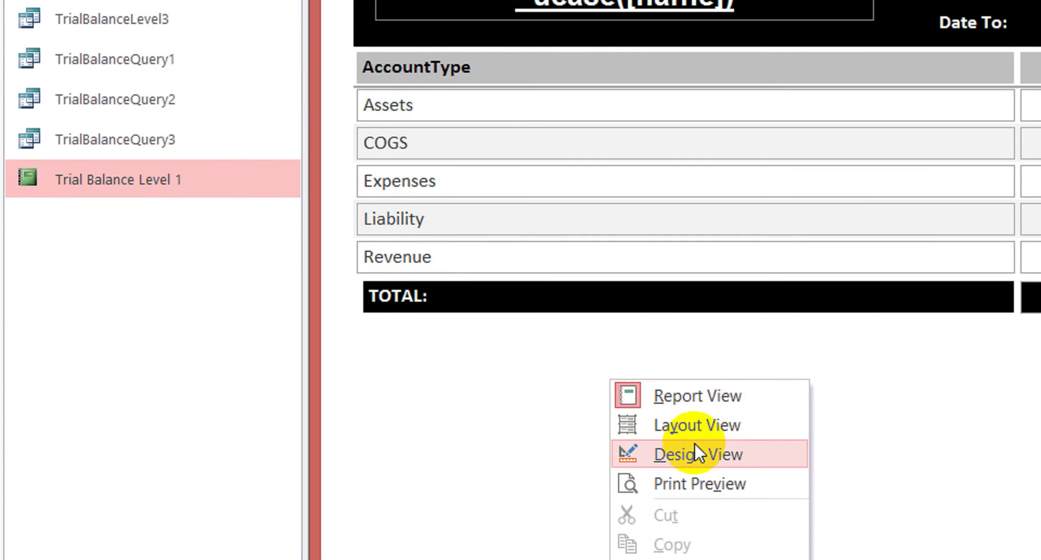
left_click(692, 494)
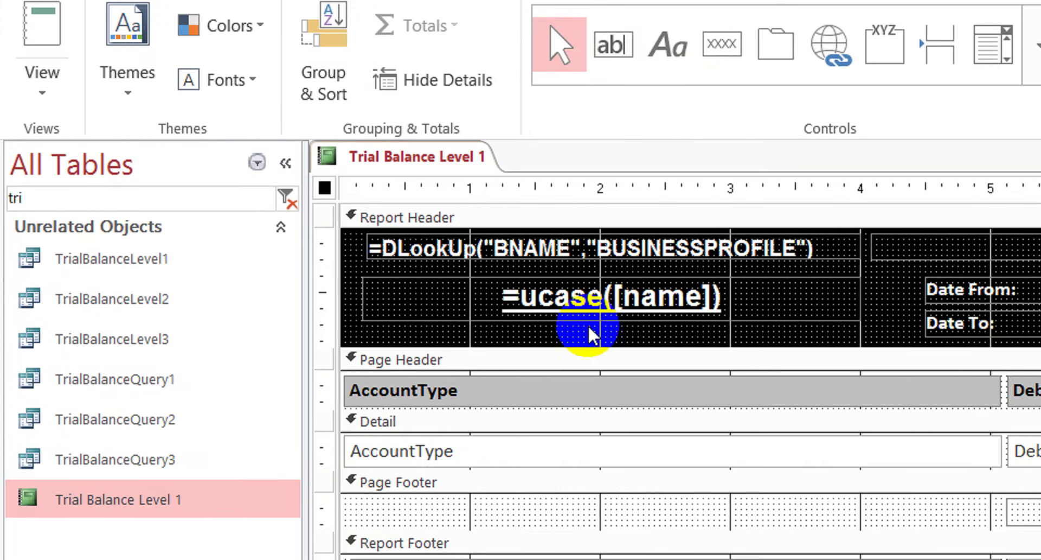
Shorten the title expression to =[name], and undo a trial increase of the Report Header's height
left_click(582, 320)
left_click(594, 298)
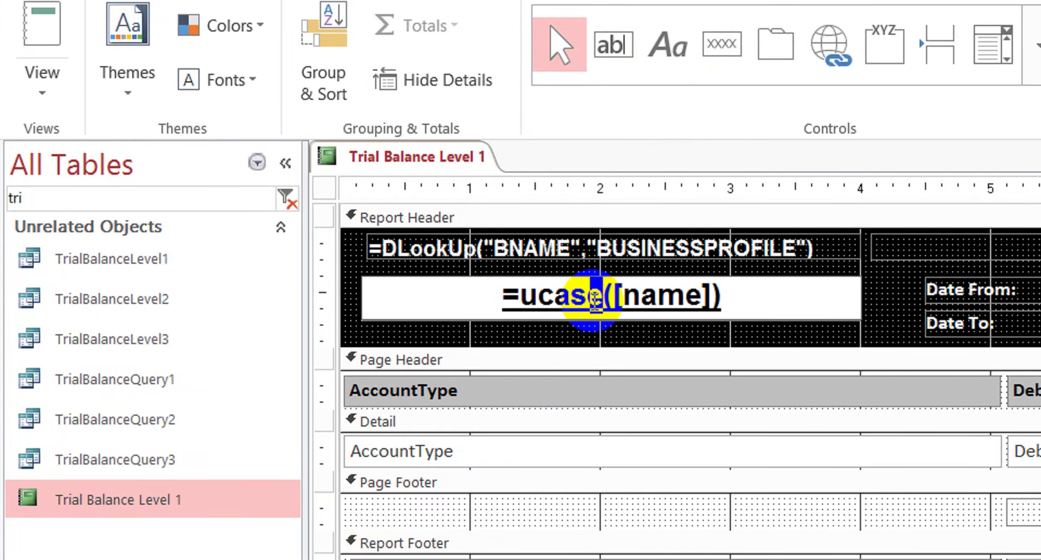
key("Delete")
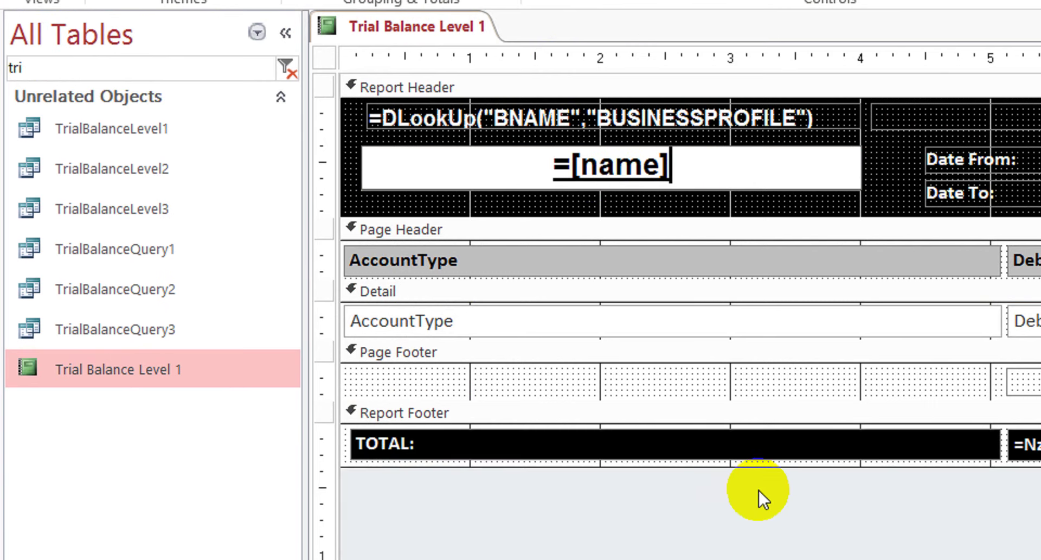
left_click(818, 448)
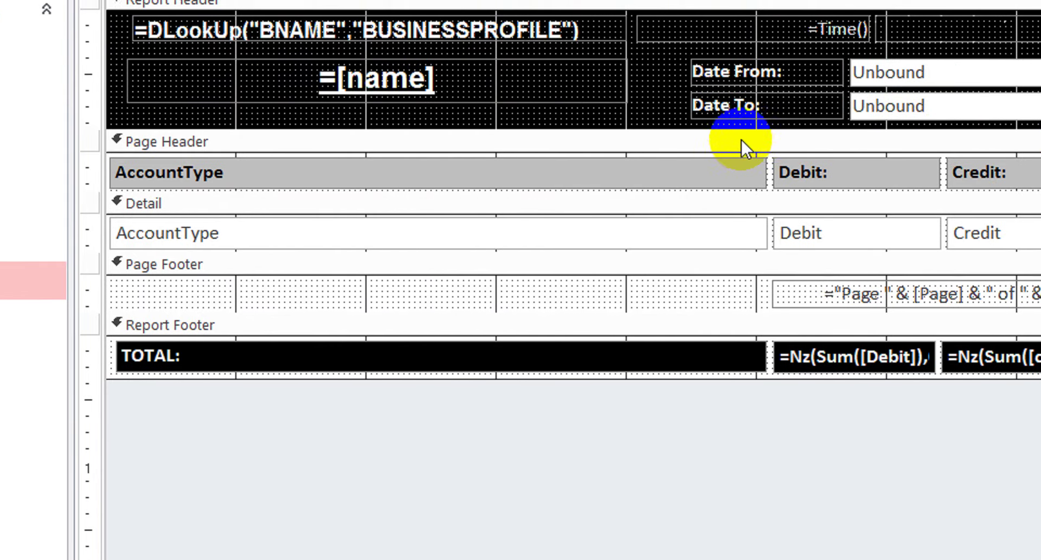
left_click_drag(717, 140, 741, 244)
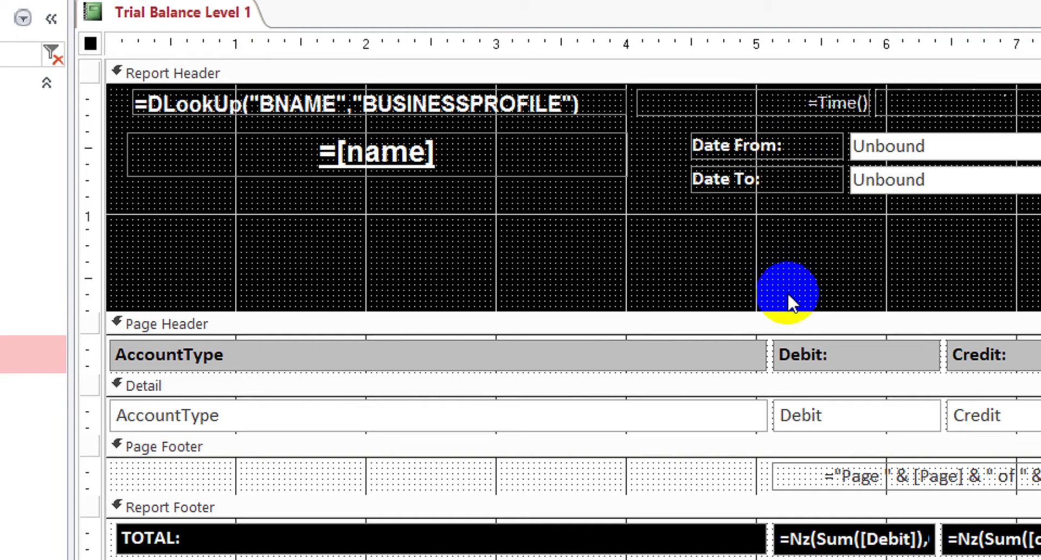
key("ctrl+z")
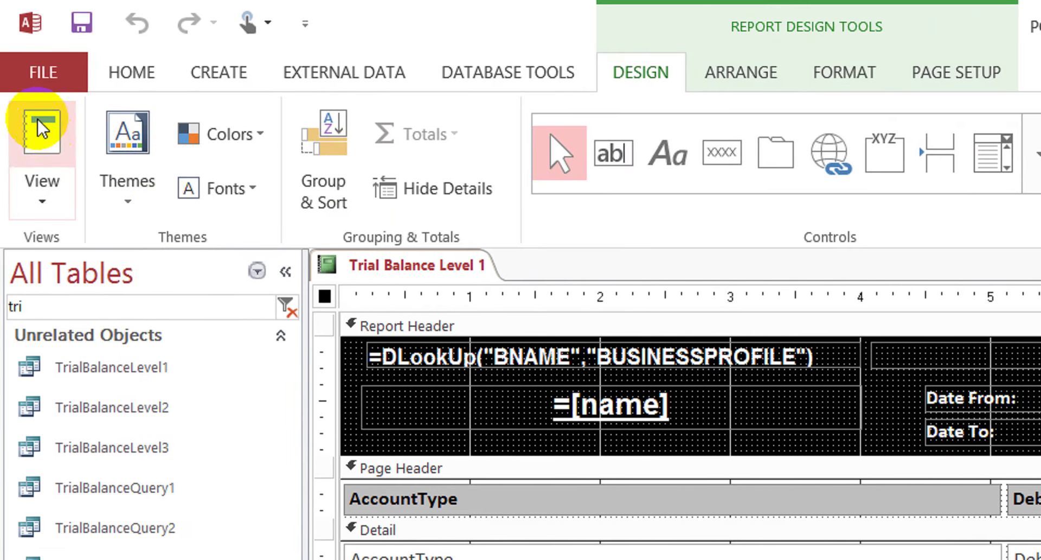
Run the report in Report View with Last Date 30-10 to check the =[name] title, and return to Design View
left_click(40, 129)
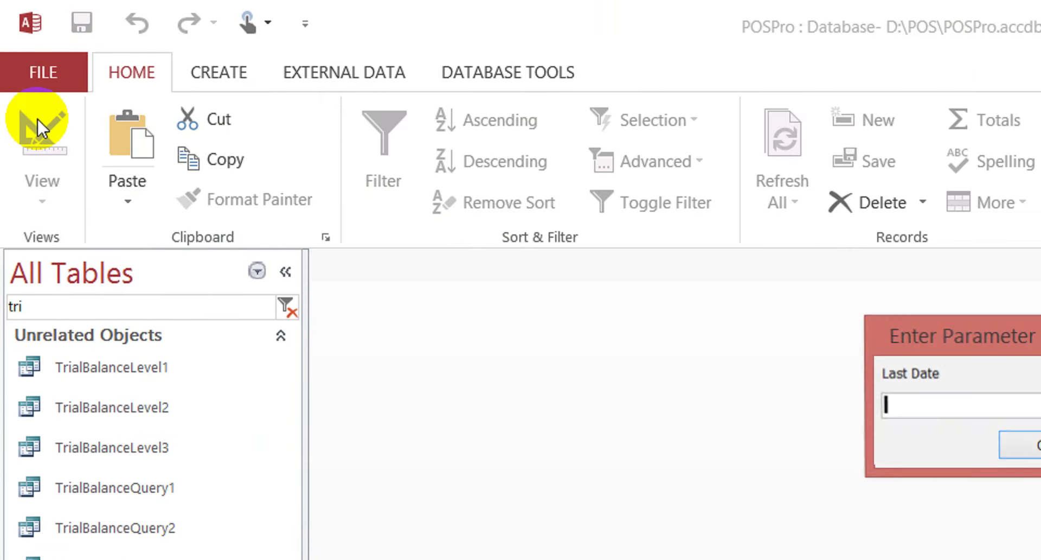
left_click(916, 402)
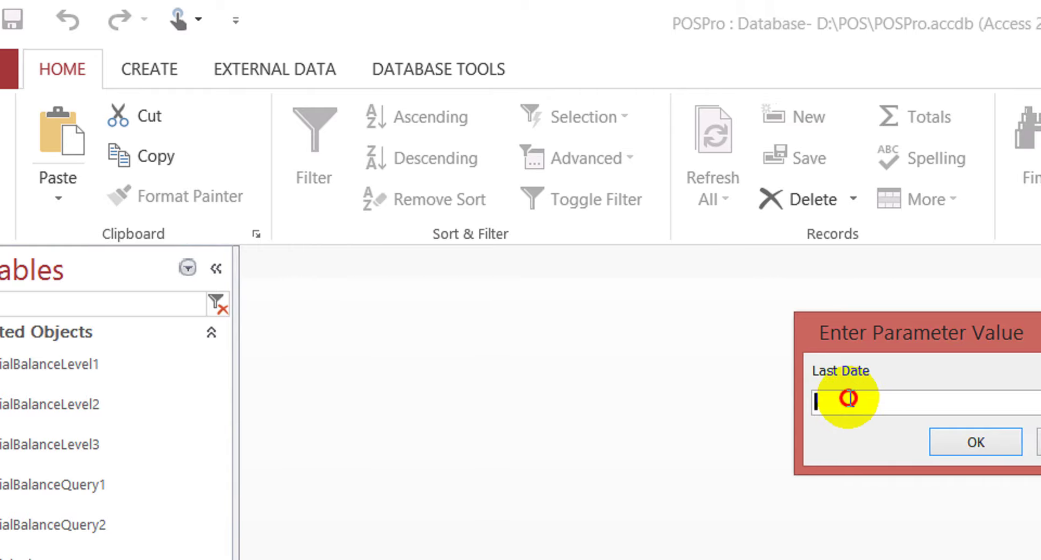
type("30-1")
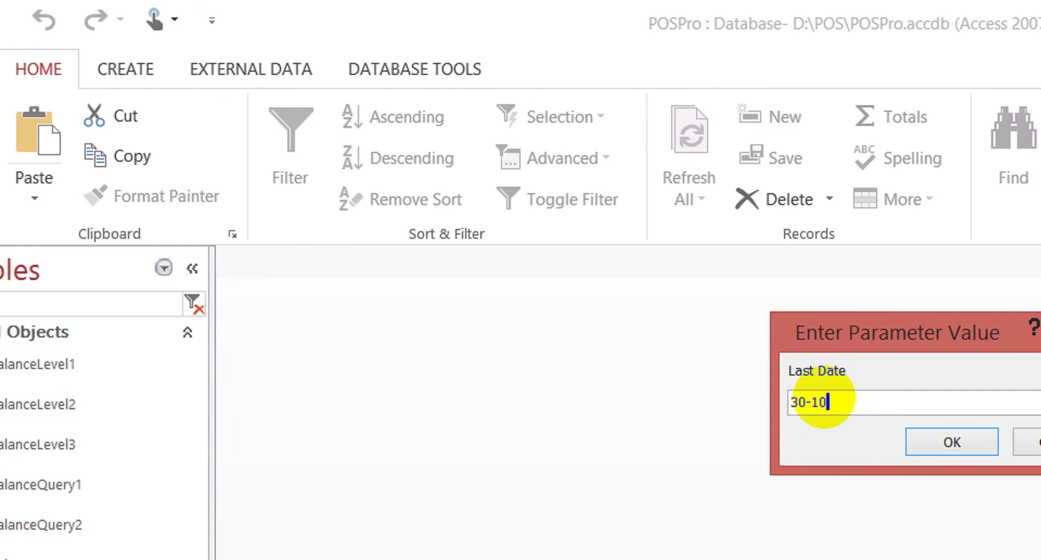
type("0")
key("Return")
left_click(644, 420)
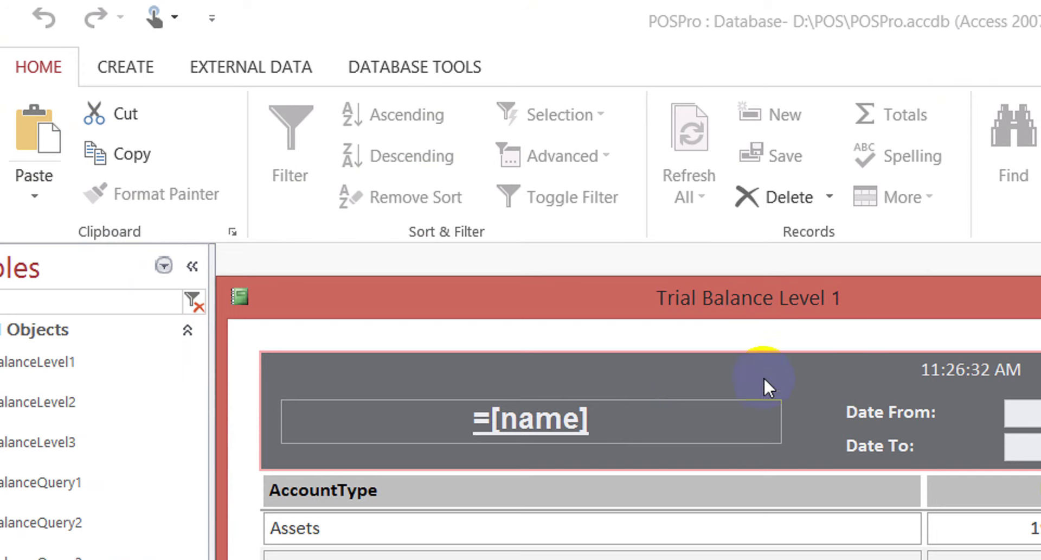
right_click(703, 375)
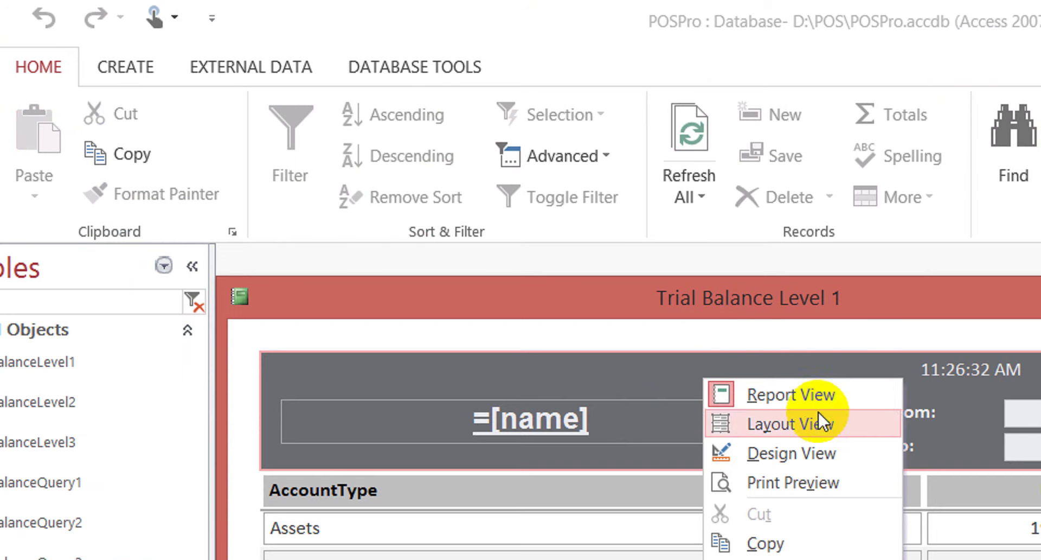
left_click(802, 434)
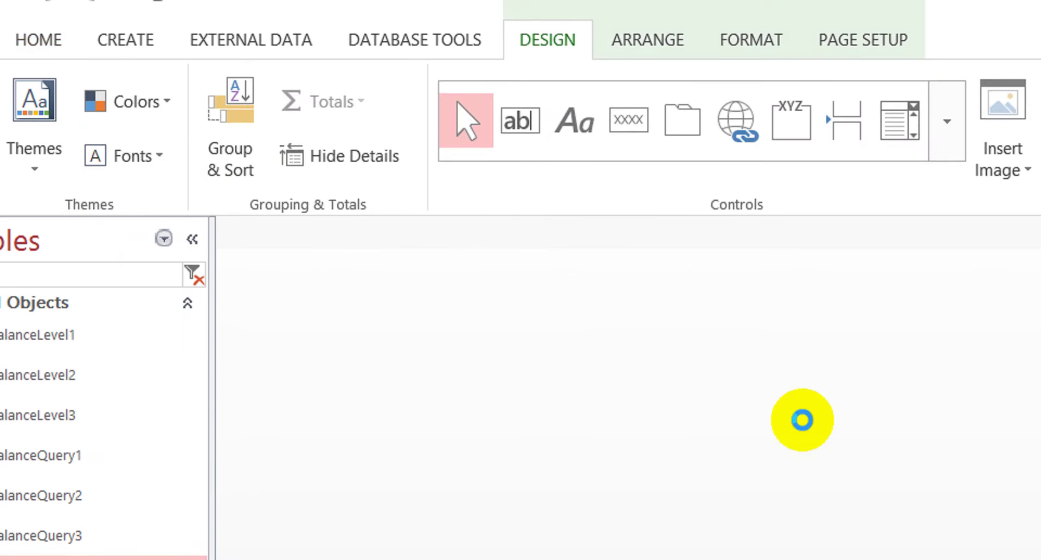
Convert the Report Header title from a label to a text box and enter =ucase([name]) as its expression
left_click(596, 369)
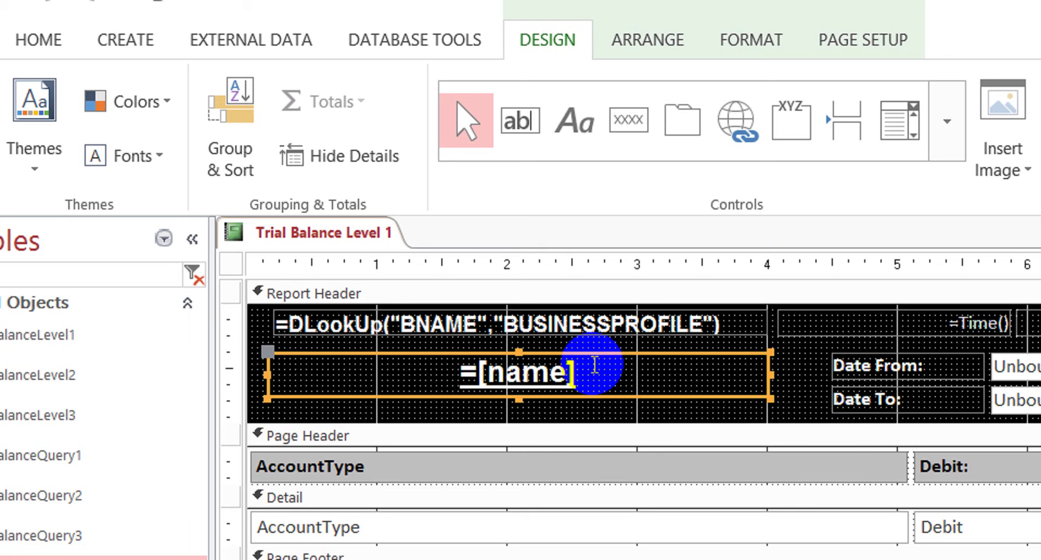
right_click(596, 366)
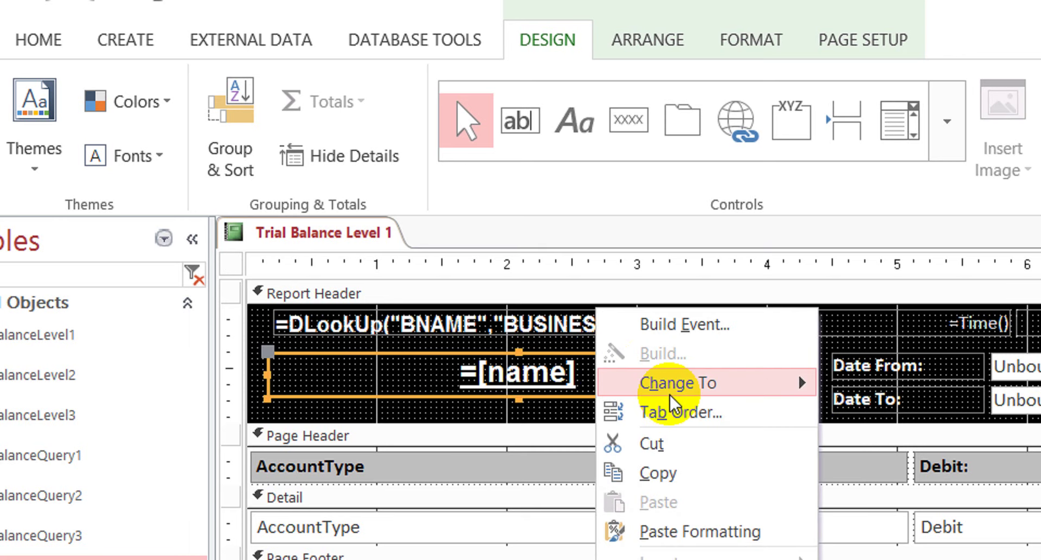
mouse_move(678, 394)
left_click(887, 386)
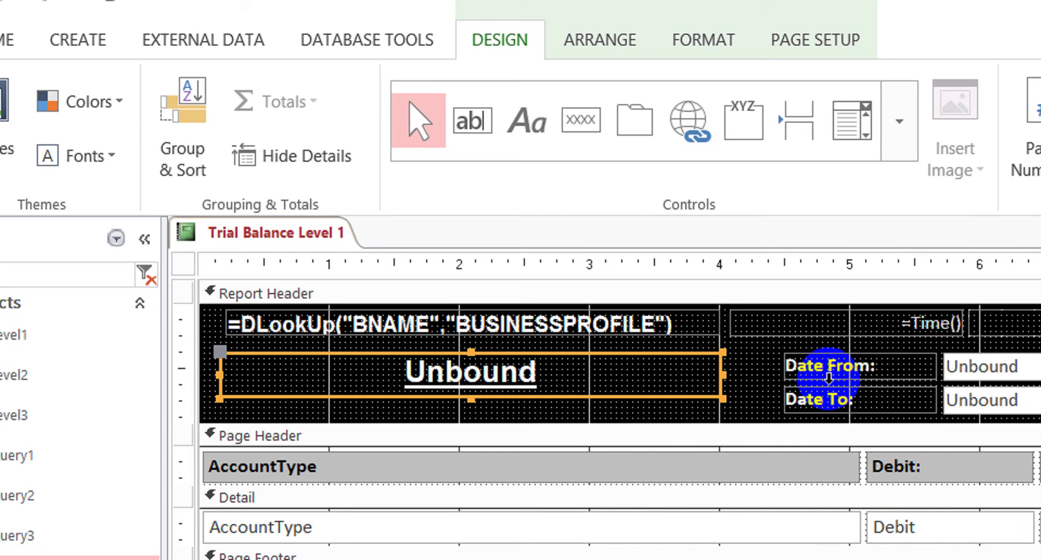
left_click(555, 374)
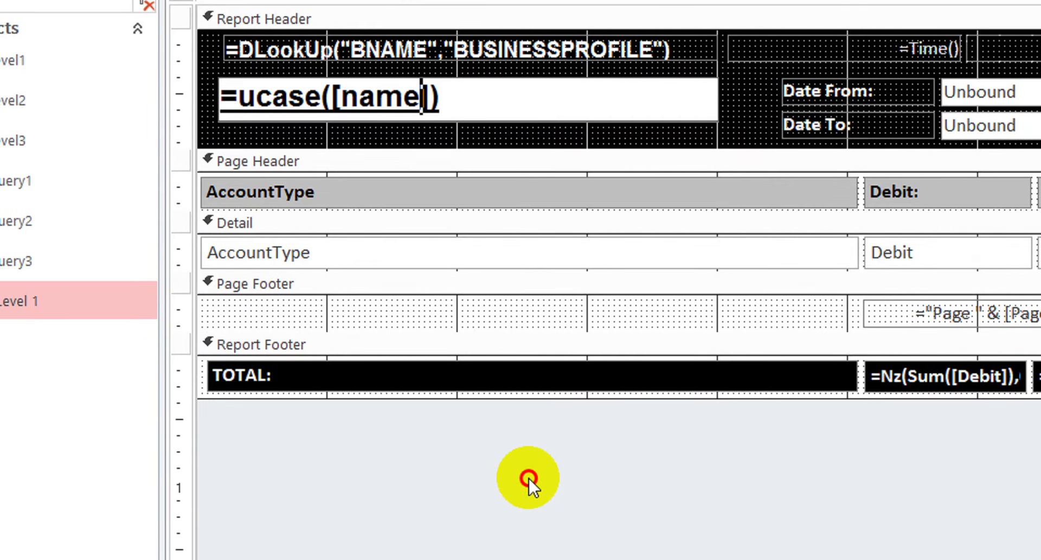
left_click(530, 559)
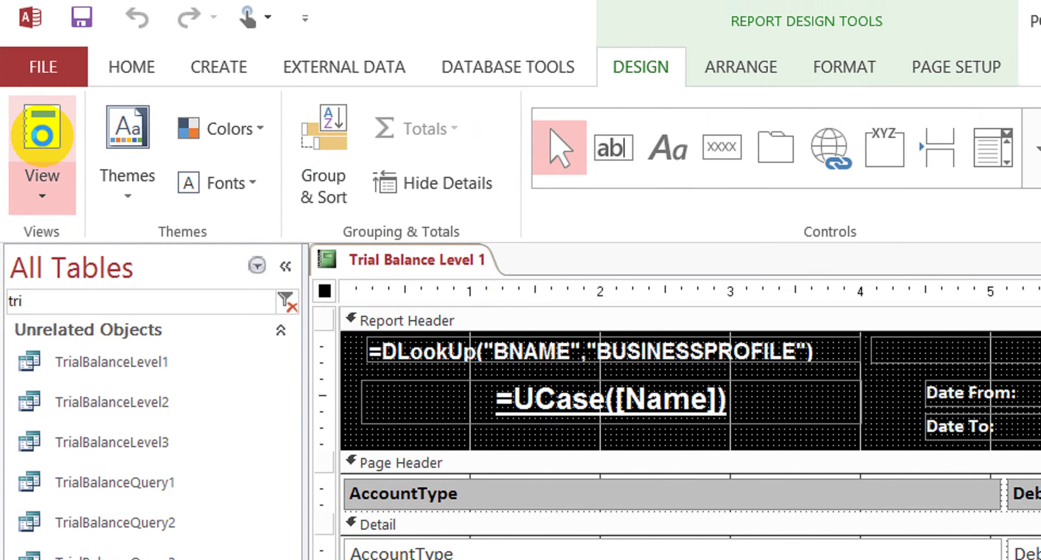
Run the report in Report View to check the converted title text box and business name, and return to Design View
left_click(43, 135)
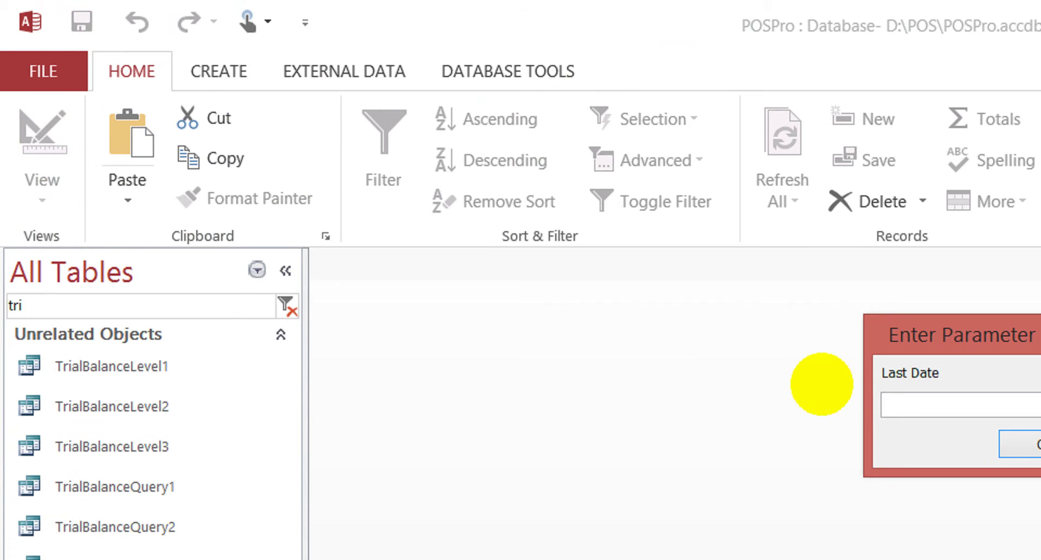
key("Return")
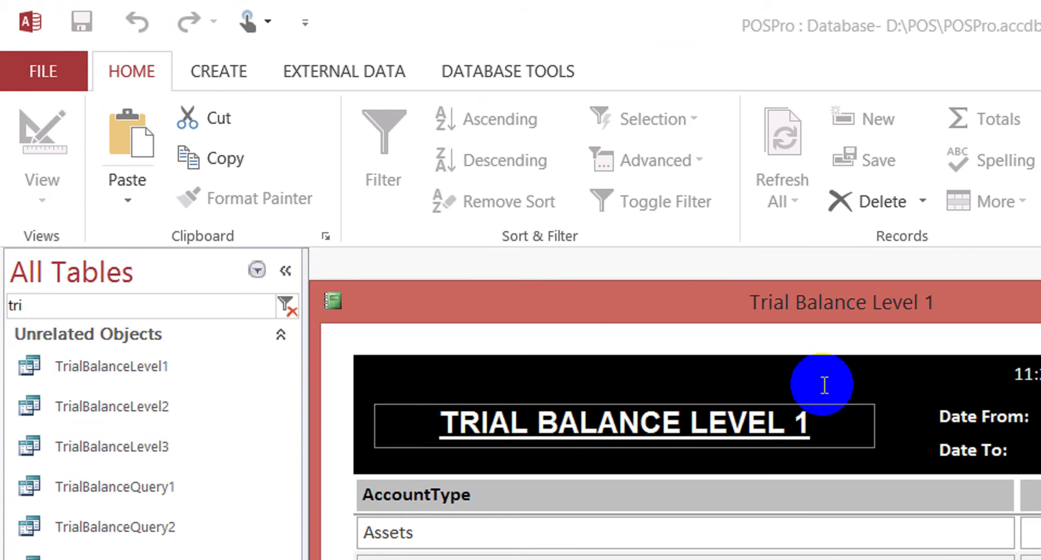
left_click(822, 422)
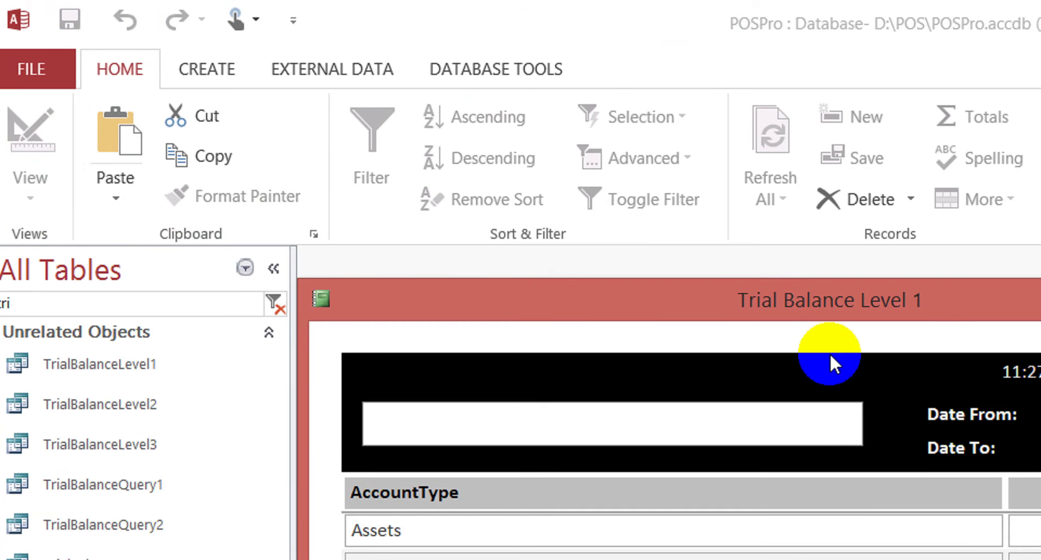
left_click(798, 369)
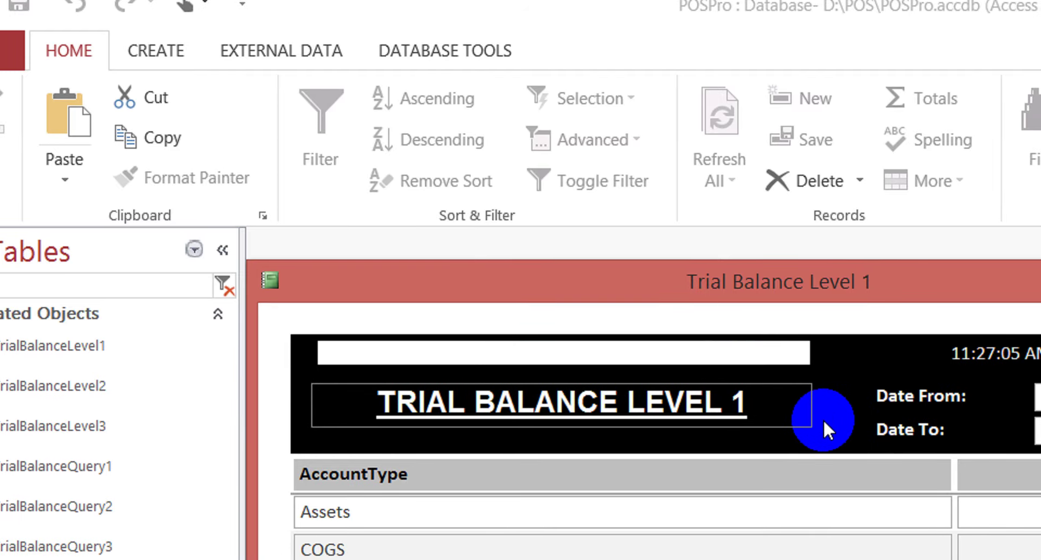
left_click(871, 438)
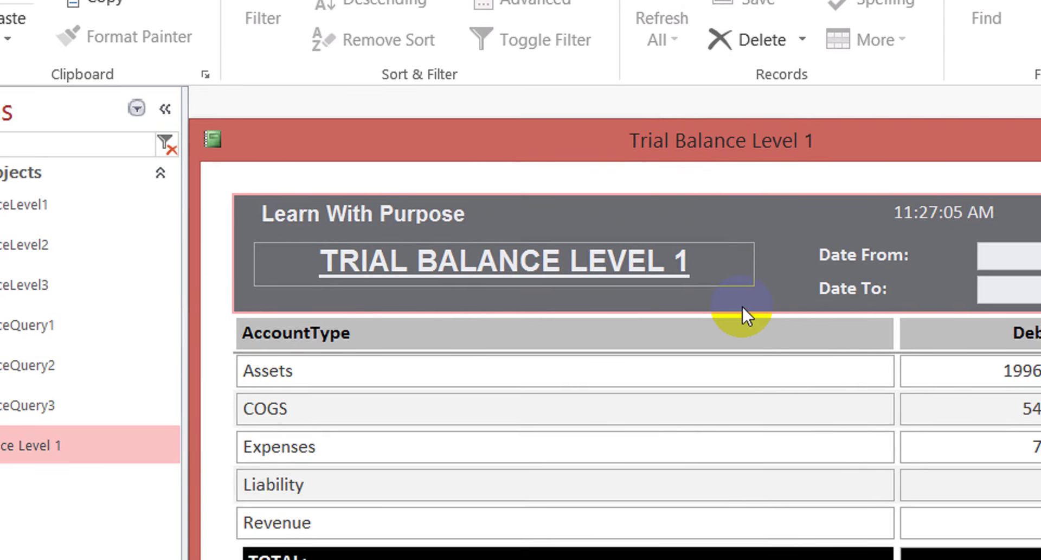
right_click(769, 210)
left_click(827, 288)
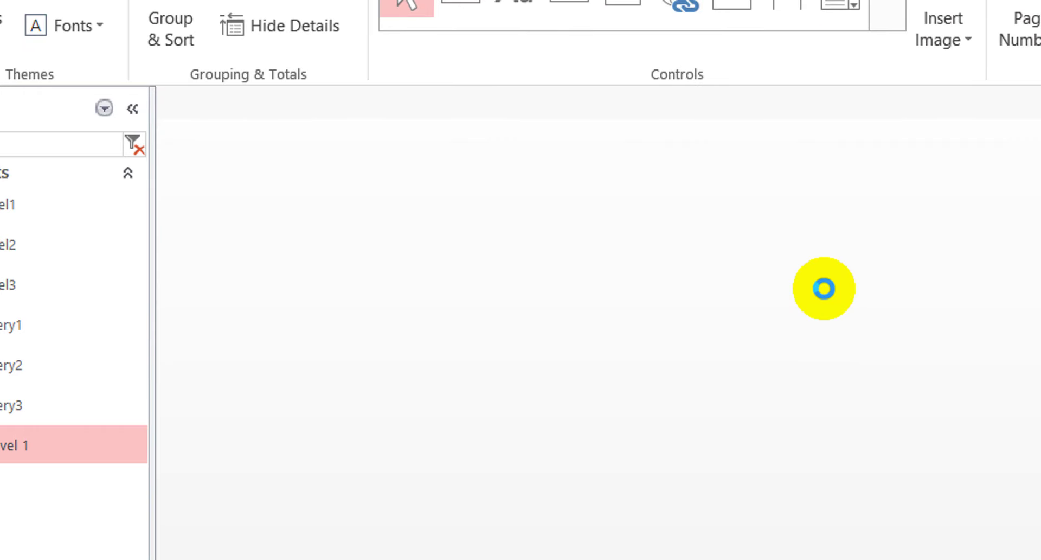
left_click(526, 241)
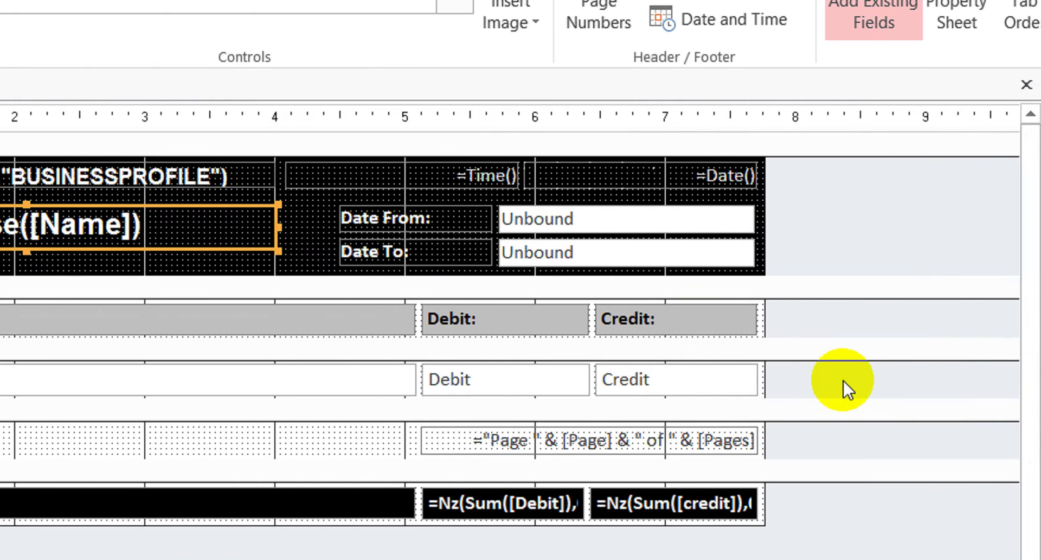
left_click(844, 381)
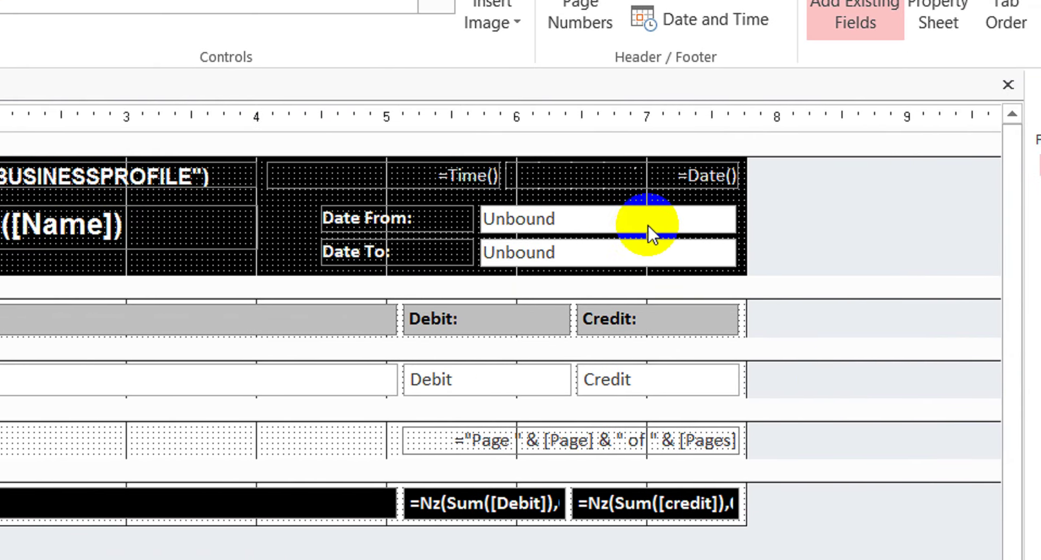
left_click(652, 231)
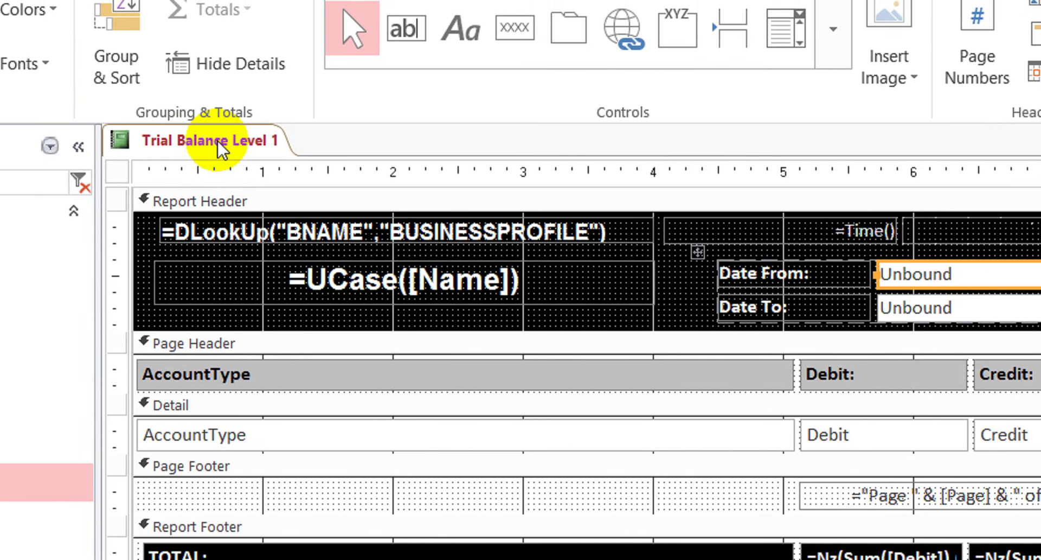
Change the AccountType heading label in the Page Header to read Account Type
left_click(325, 369)
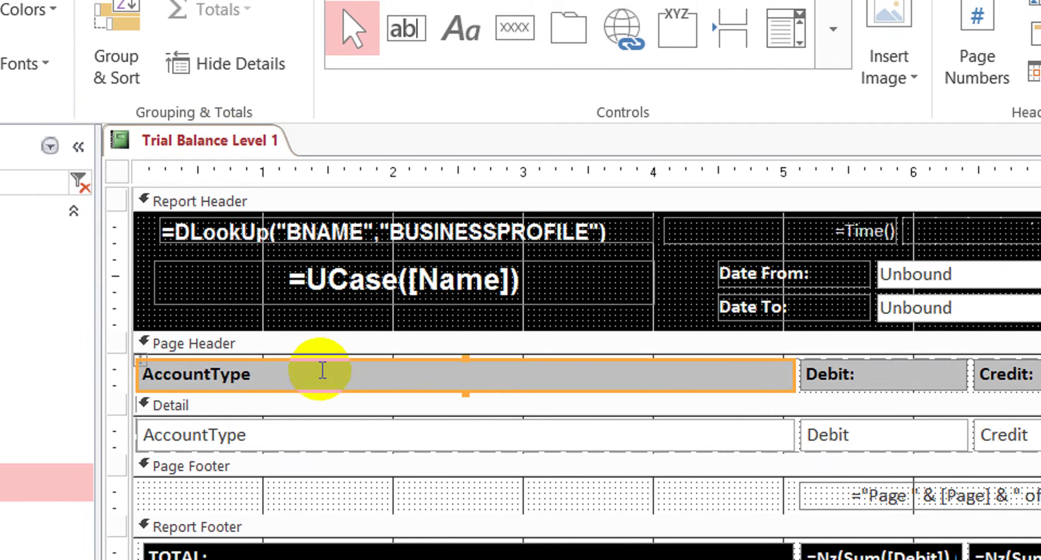
left_click(322, 370)
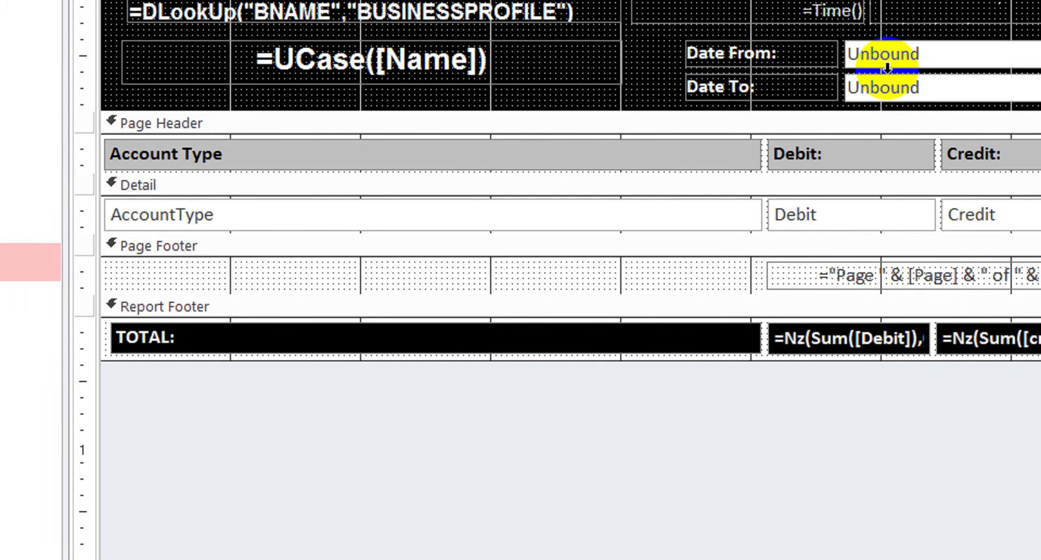
left_click(974, 14)
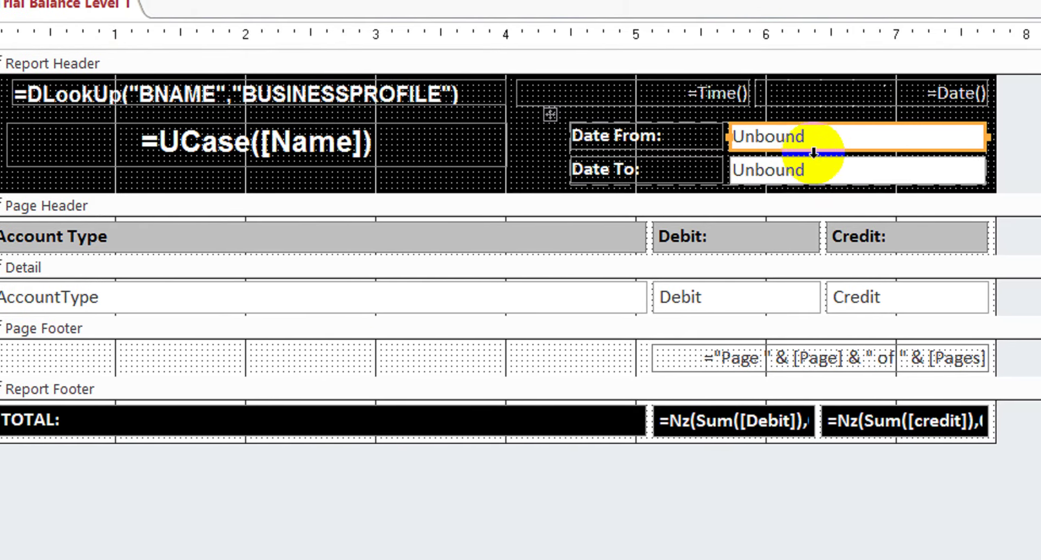
left_click(811, 170)
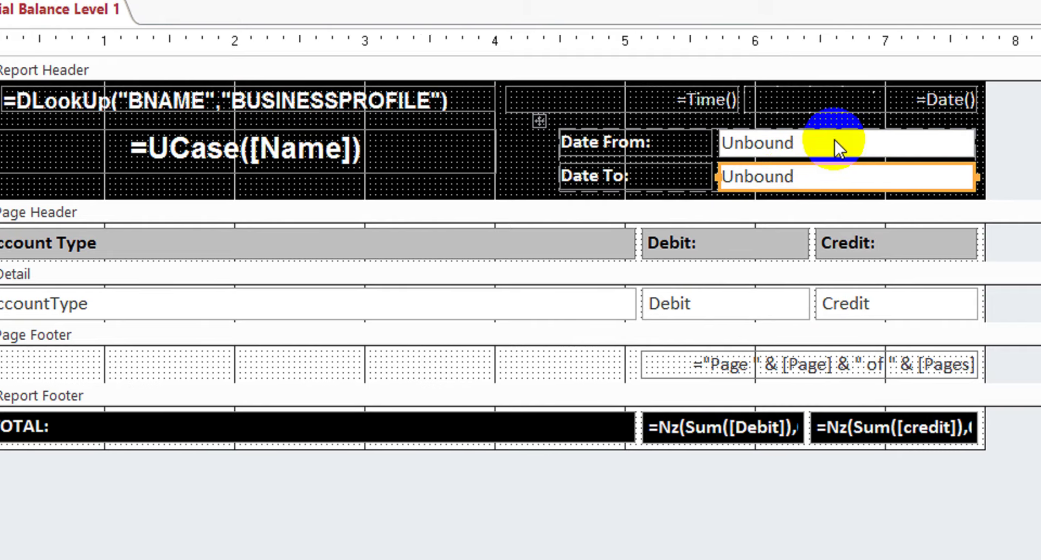
left_click(843, 137)
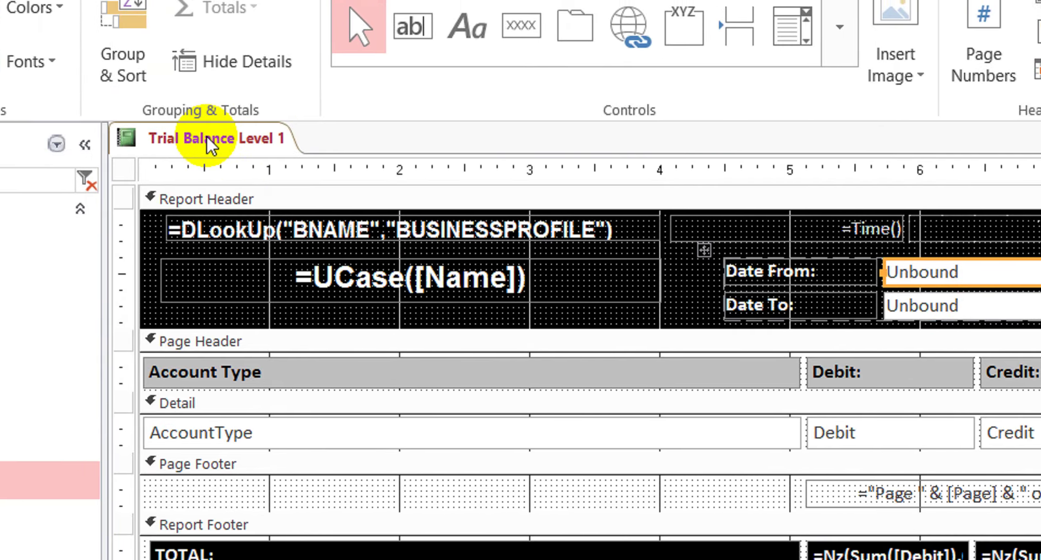
Close the Trial Balance Level 1 report and paste a copy of it named Trial Balance Level 2
right_click(209, 137)
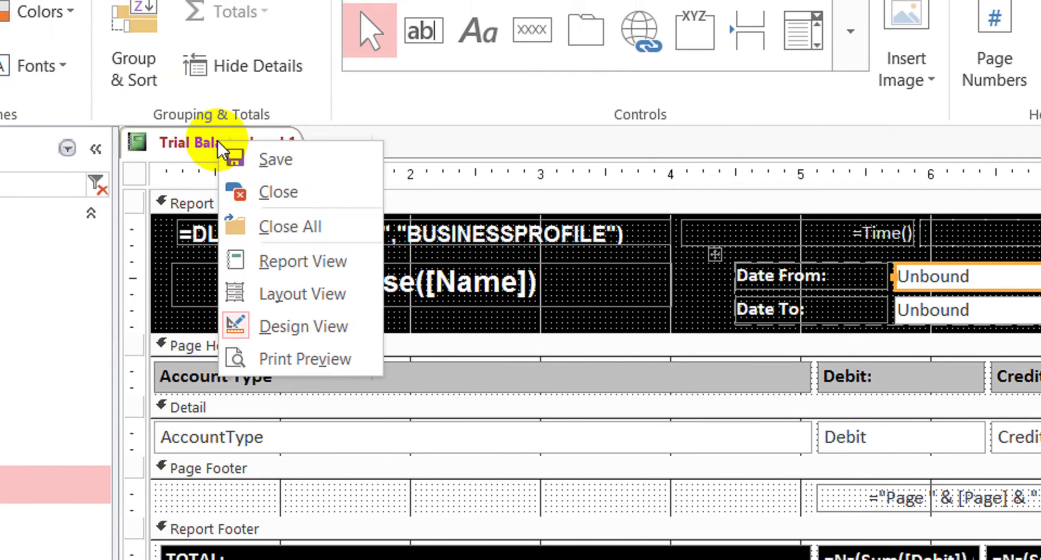
left_click(279, 187)
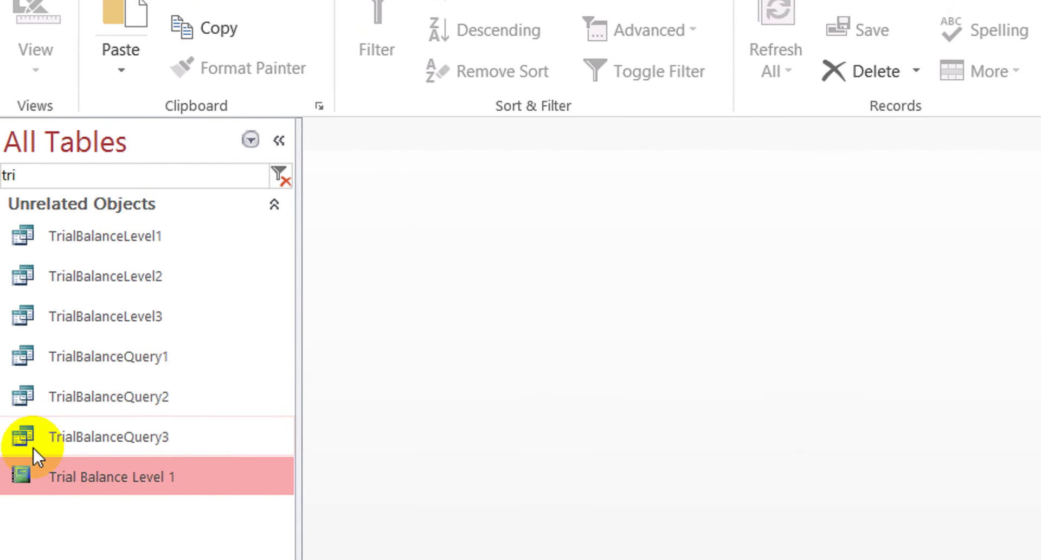
left_click(102, 437)
left_click(92, 477)
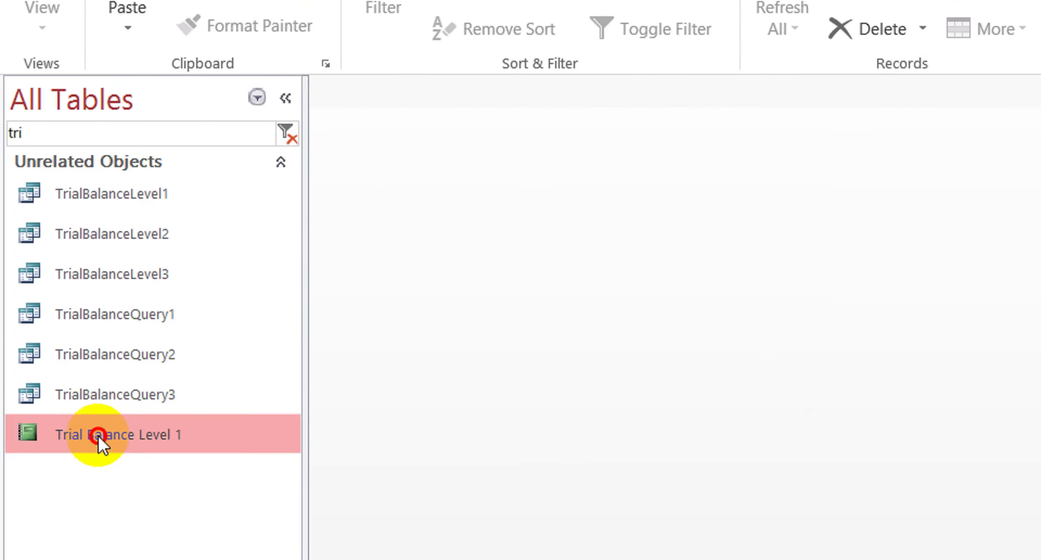
key("ctrl+c")
key("ctrl+v")
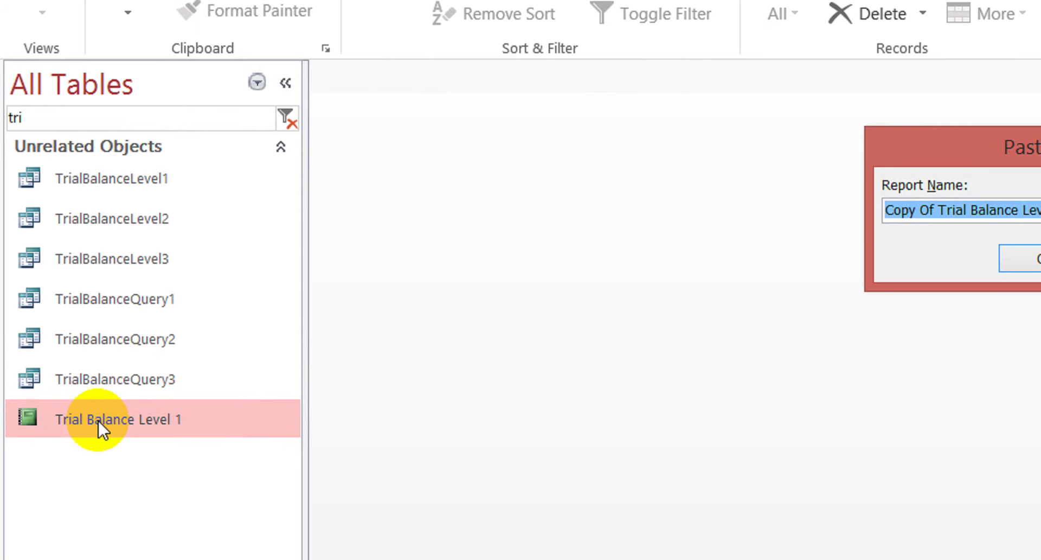
key("End")
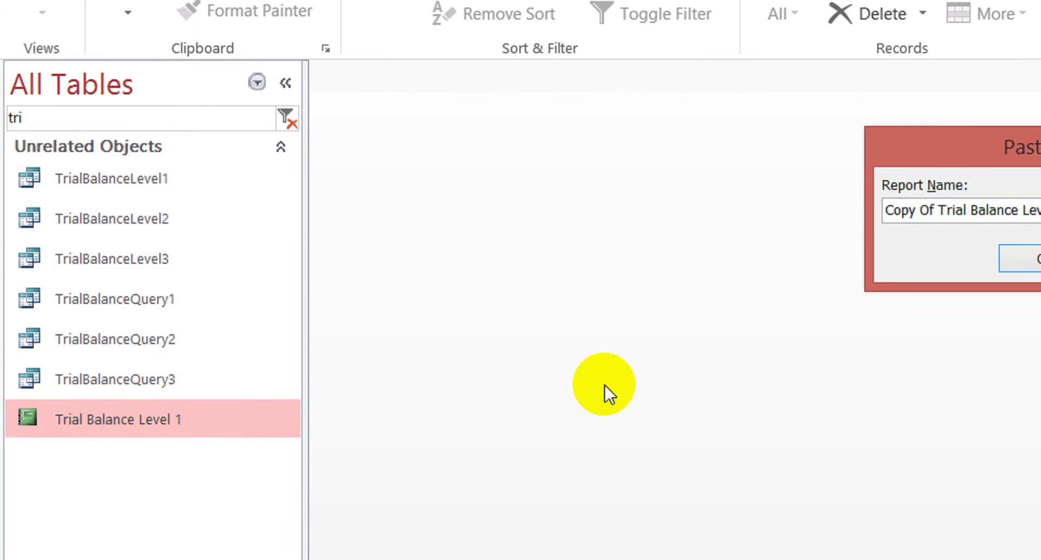
key("shift+Left")
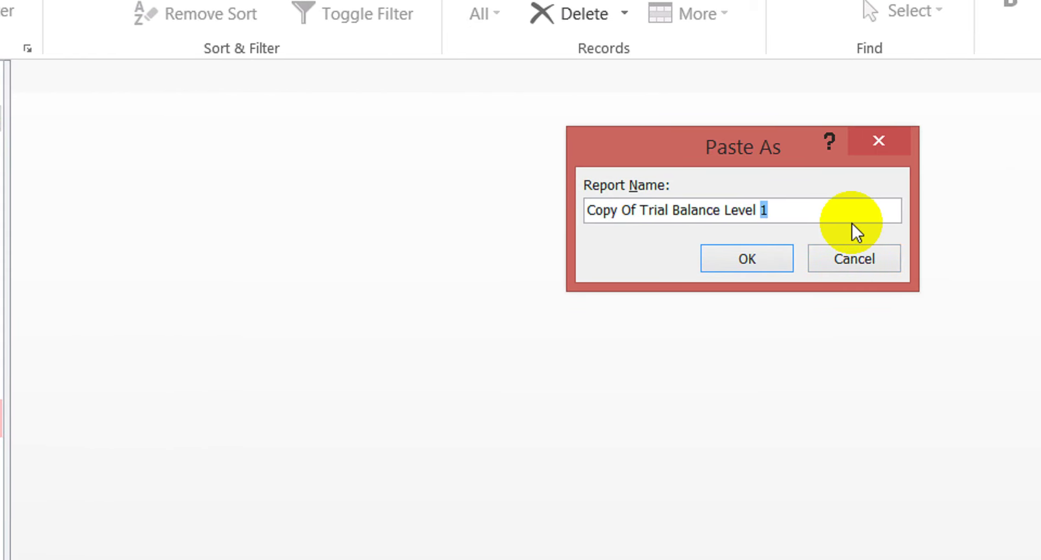
type("2")
key("Left")
key("Left")
key("Left")
key("Left")
key("Left")
key("Left")
key("Left")
key("Left")
key("Left")
key("Left")
key("Left")
key("Left")
key("Left")
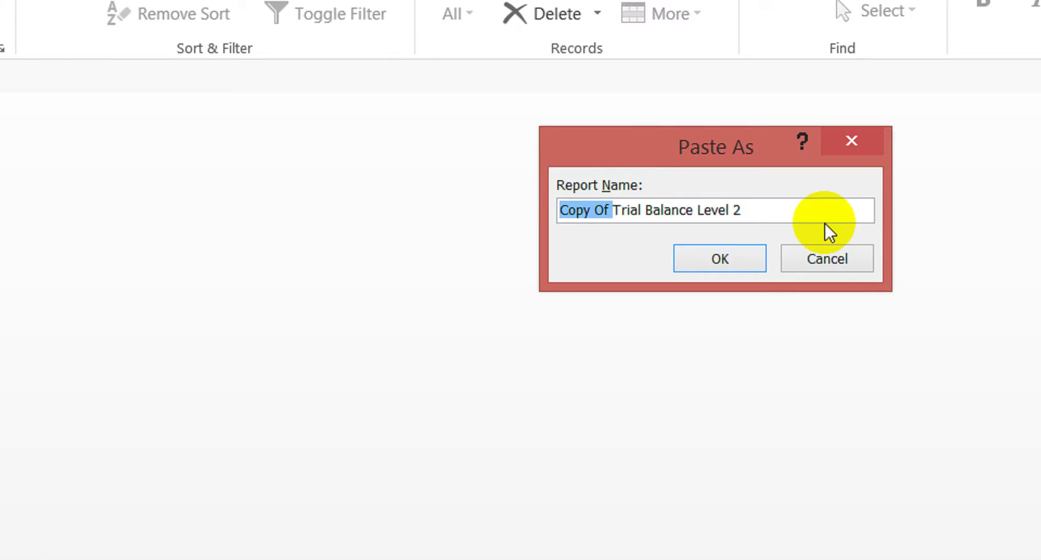
key("Delete")
left_click(677, 252)
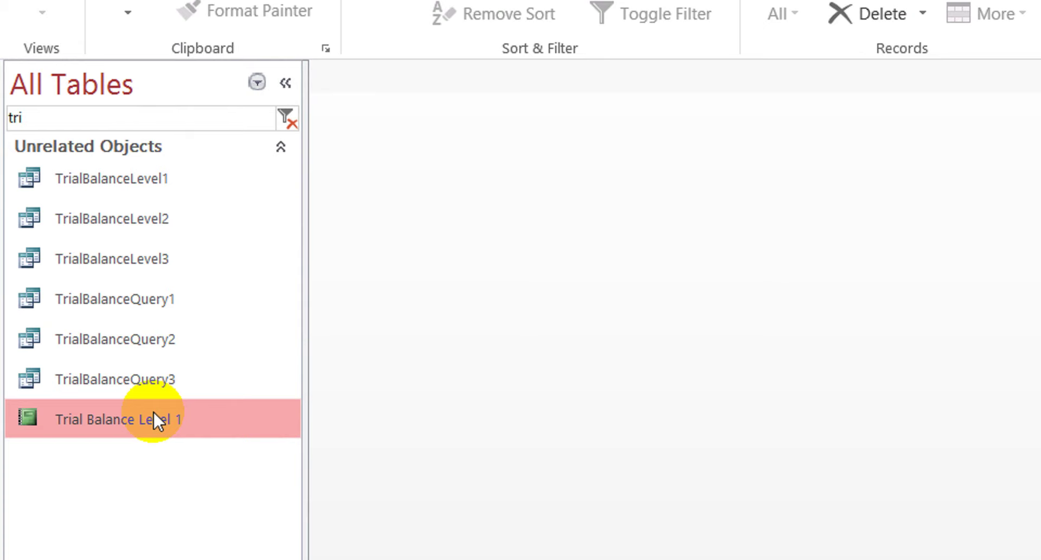
Paste another copy of the Level 1 report, named Trial Balance Level 3
key("ctrl+v")
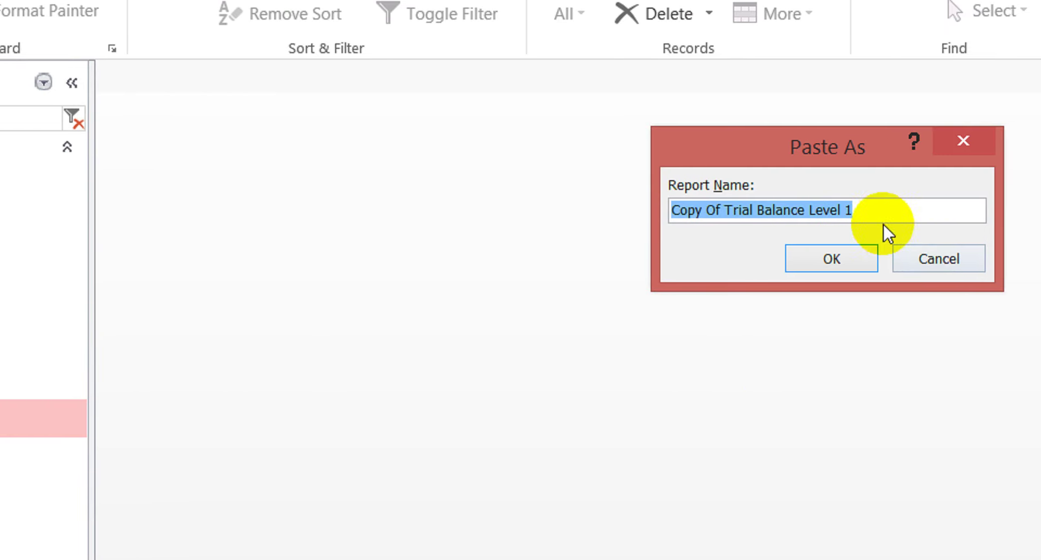
double_click(1001, 214)
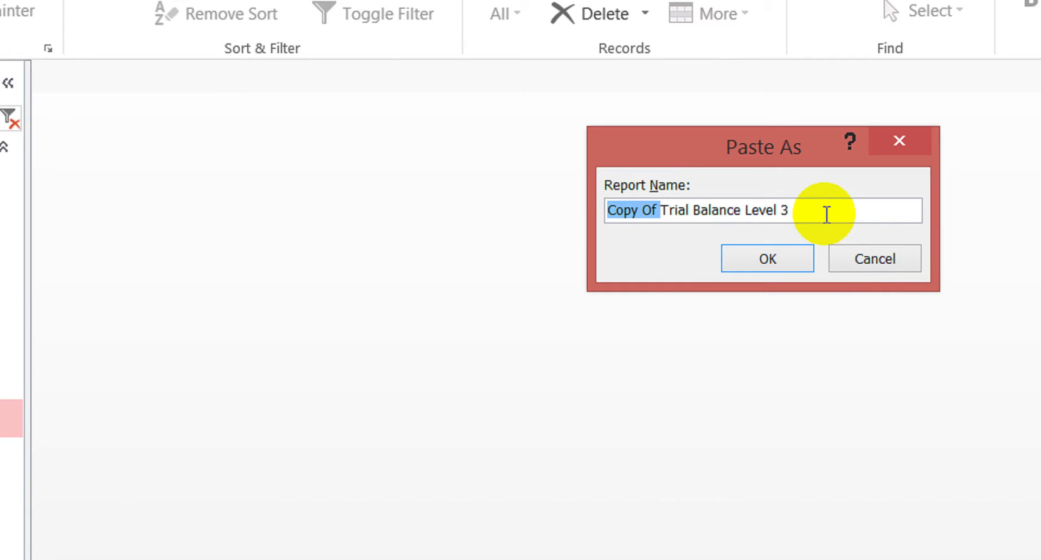
key("Delete")
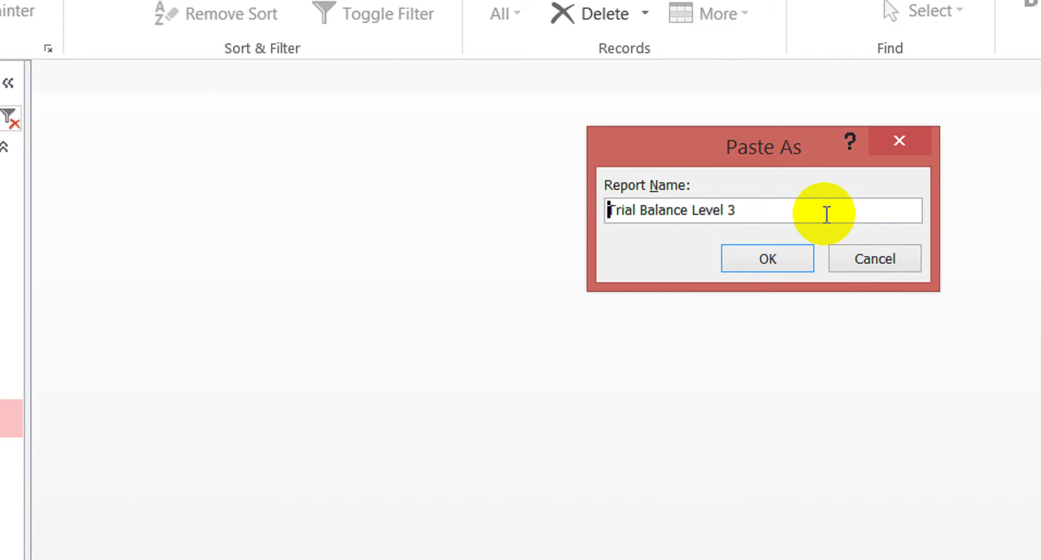
left_click(782, 259)
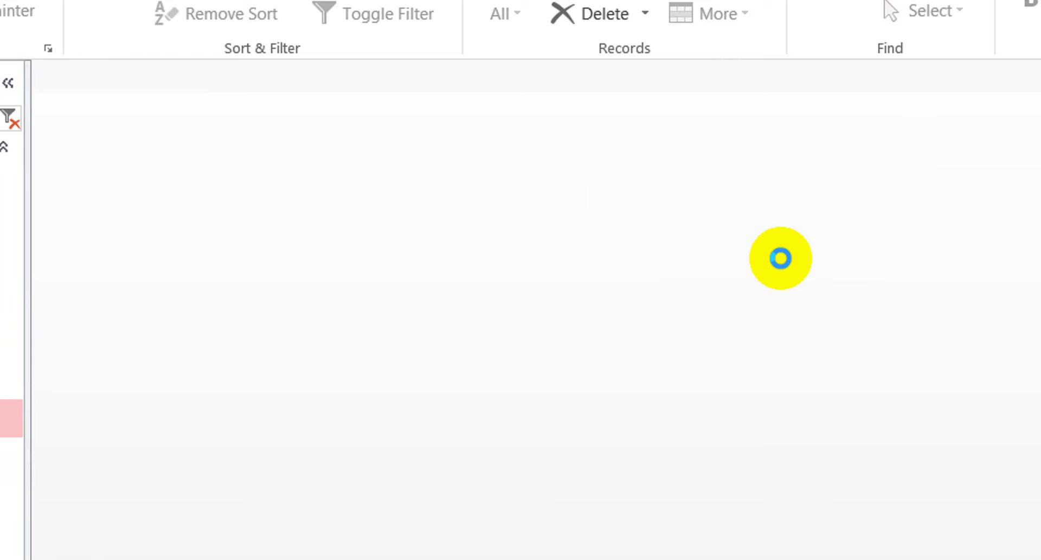